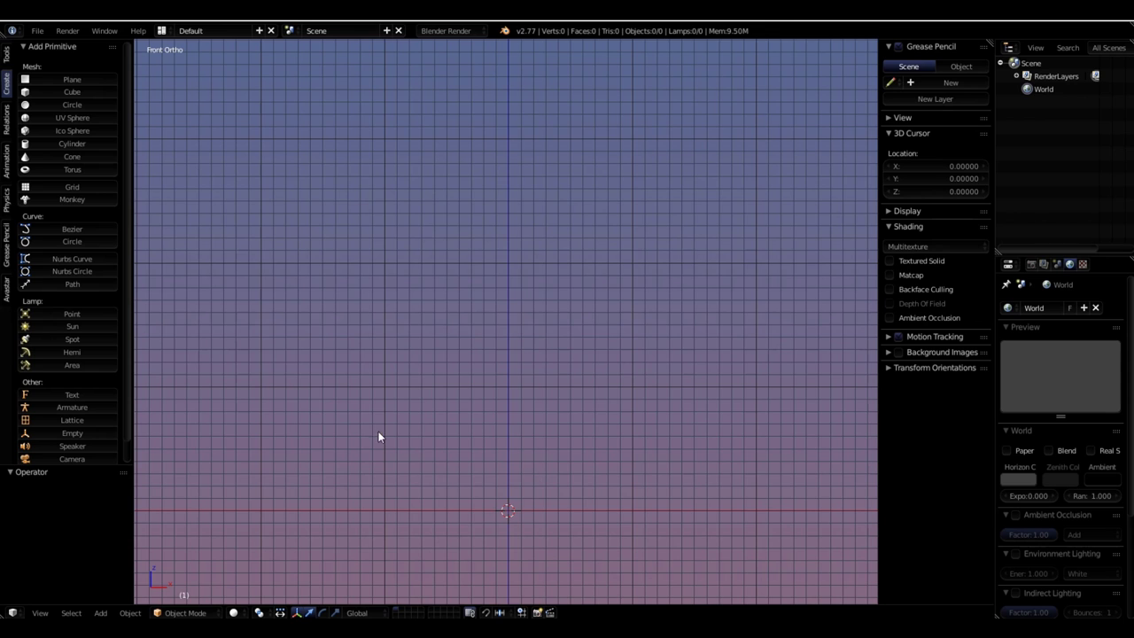
# Add a cube mesh at the world origin
pyautogui.scroll(-2, 526, 467)
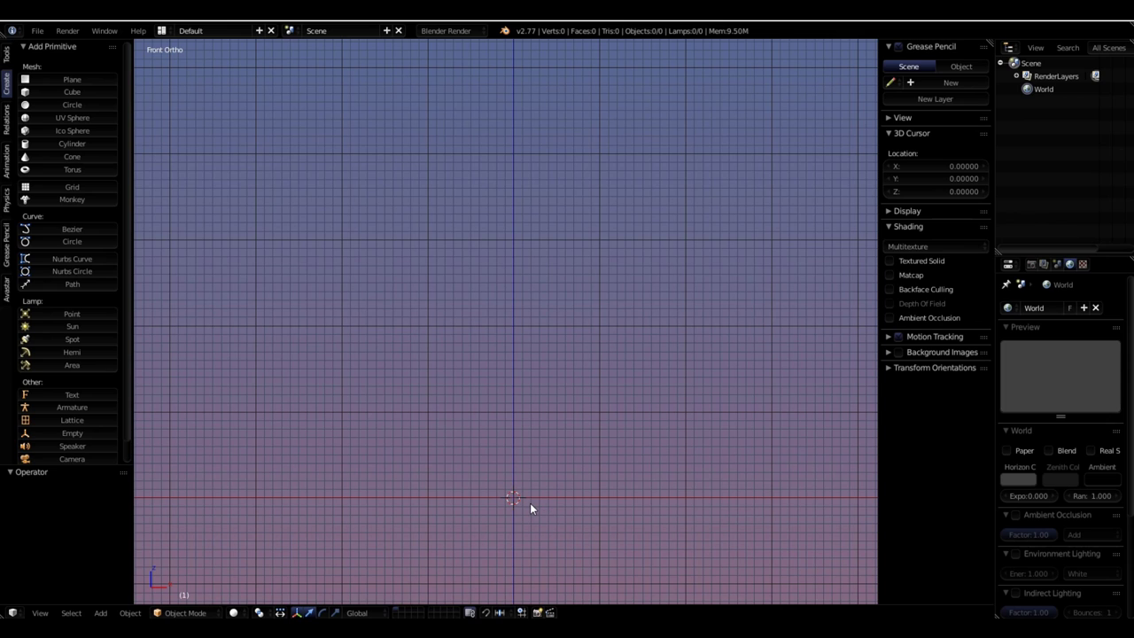
pyautogui.hotkey('shift', 'a')
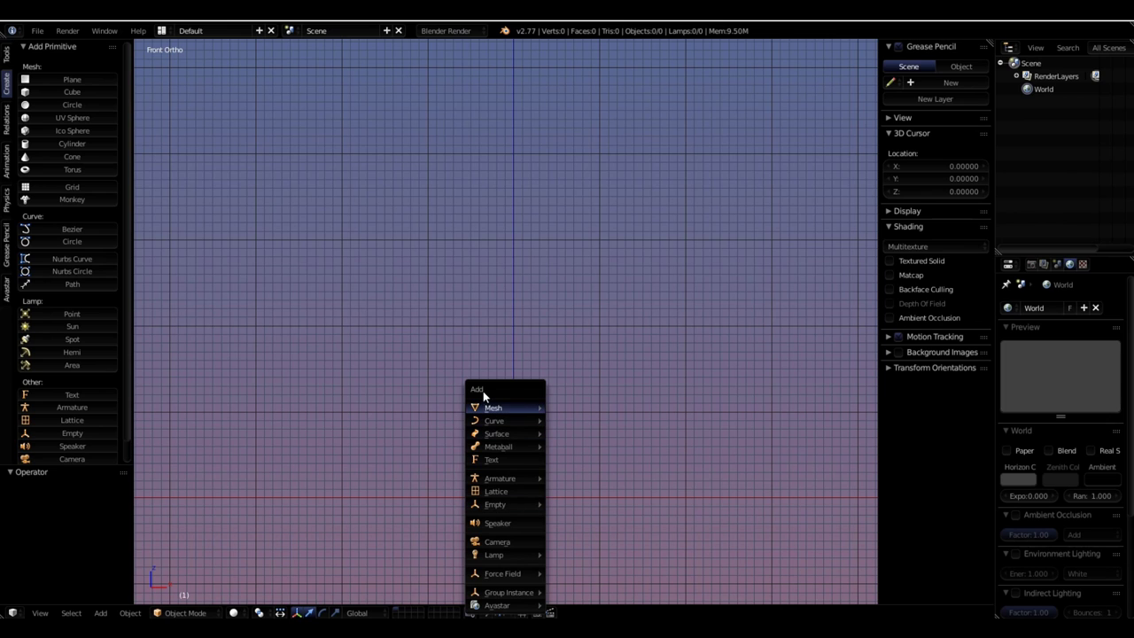
pyautogui.moveTo(493, 408)
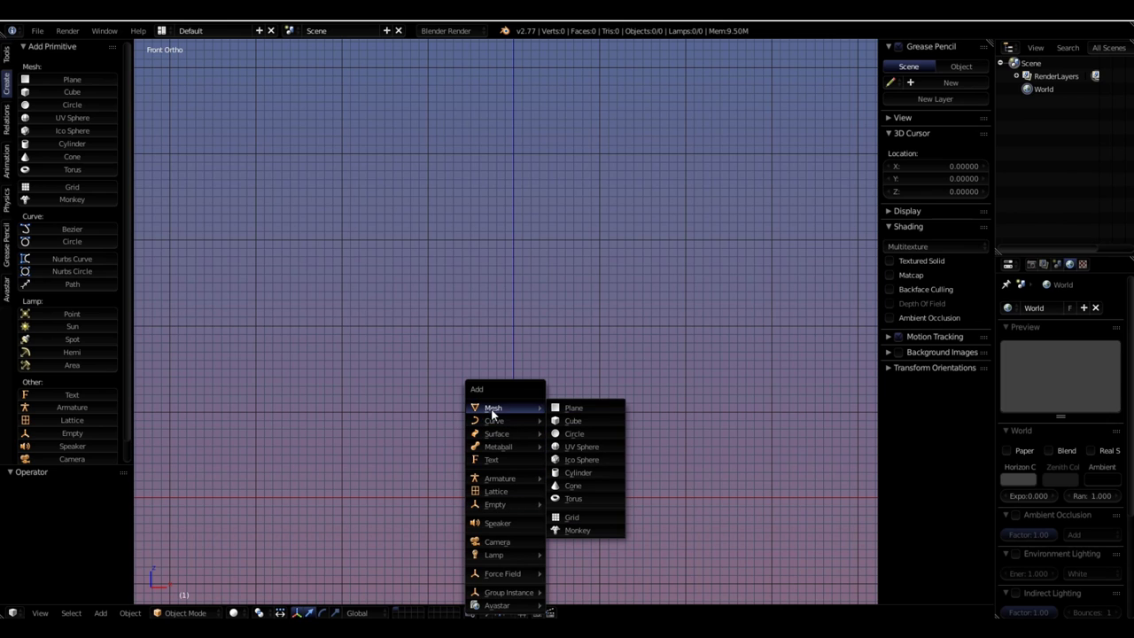
pyautogui.click(586, 425)
pyautogui.scroll(-2, 496, 549)
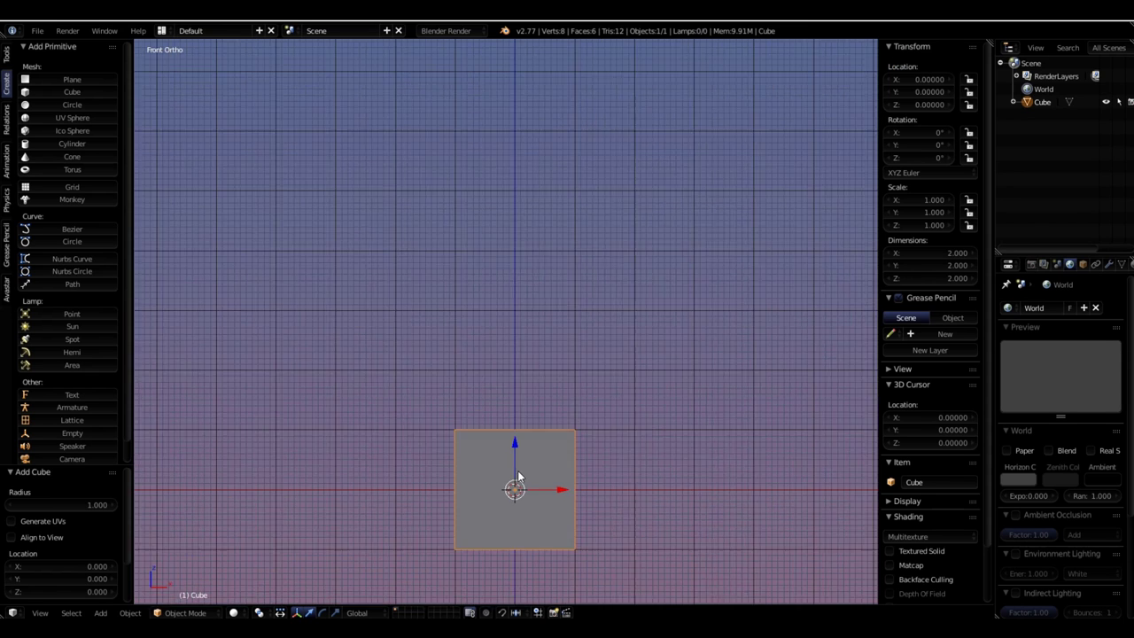
# Examine the cube from the front and from several angles to check how it sits relative to the grid floor
pyautogui.scroll(3, 526, 567)
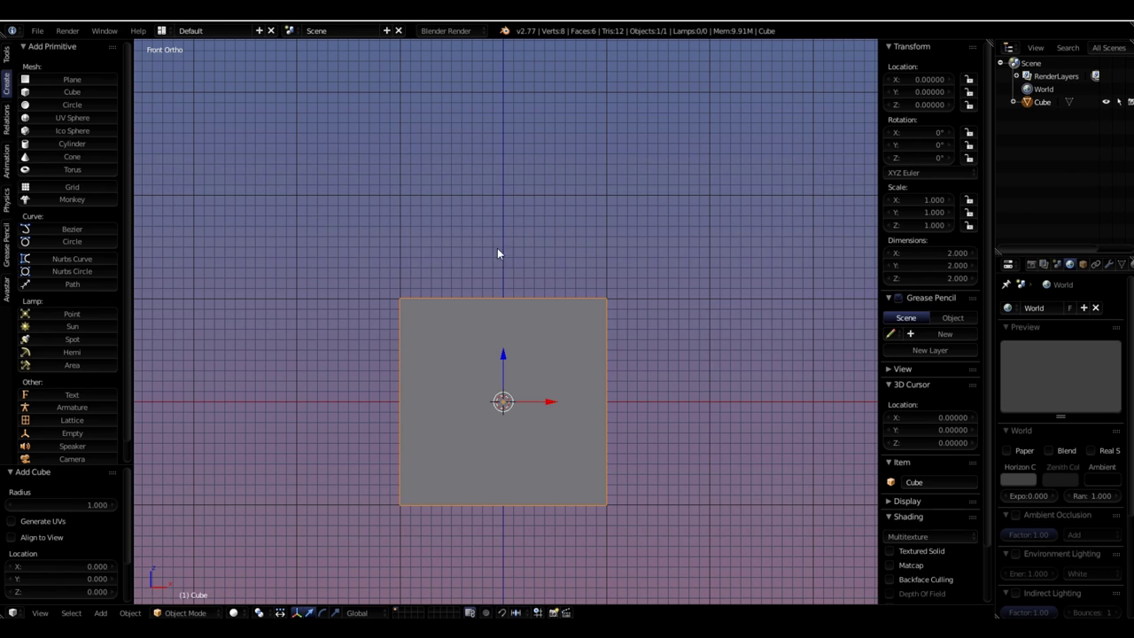
pyautogui.scroll(-12, 515, 288)
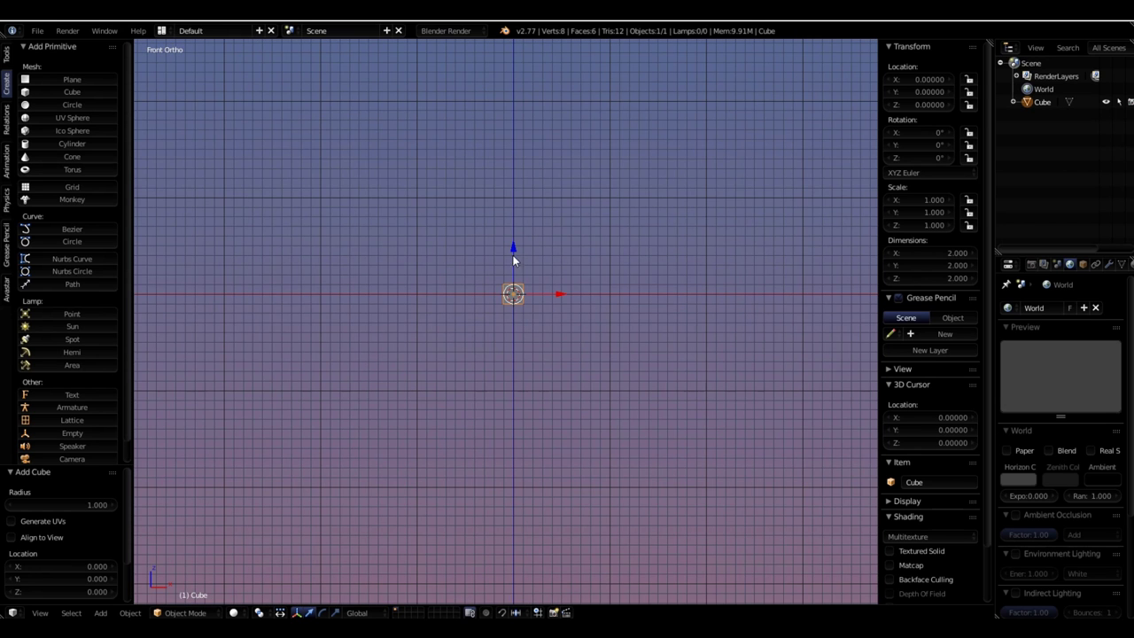
pyautogui.scroll(12, 540, 286)
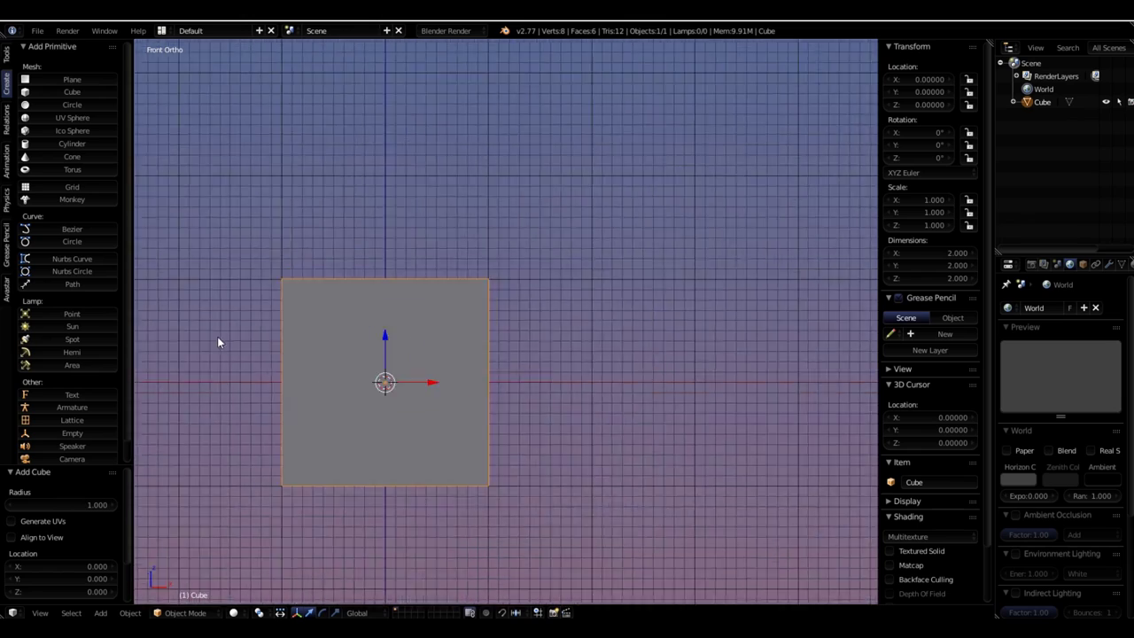
pyautogui.scroll(5, 219, 334)
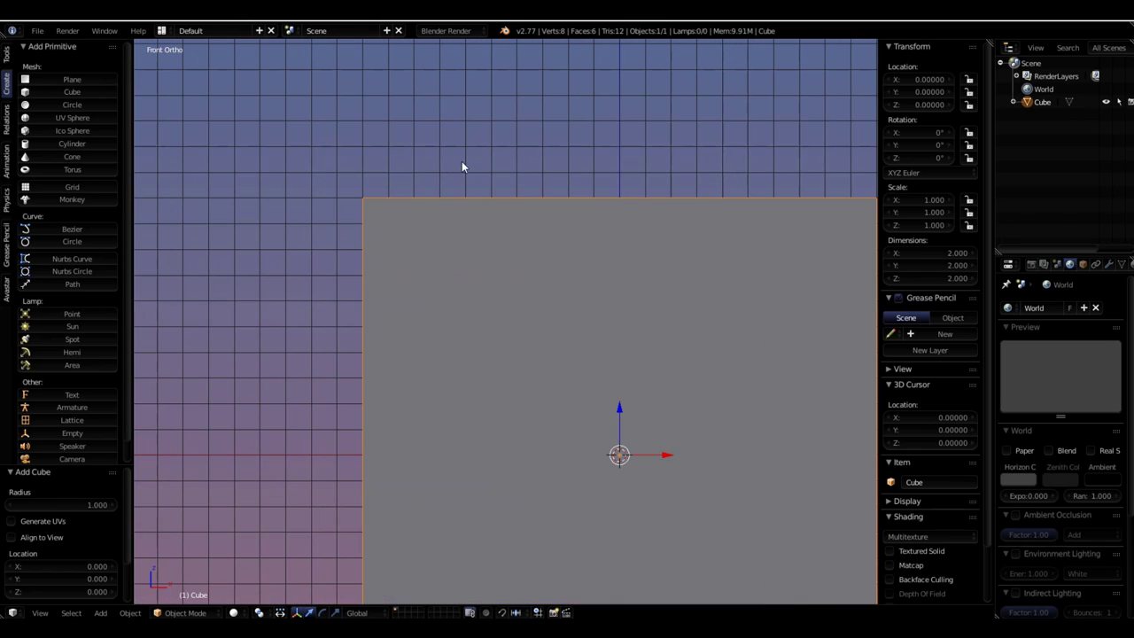
pyautogui.scroll(-5, 486, 357)
pyautogui.scroll(-4, 515, 402)
pyautogui.moveTo(514, 401); pyautogui.dragTo(434, 450, button='middle')
pyautogui.scroll(3, 569, 295)
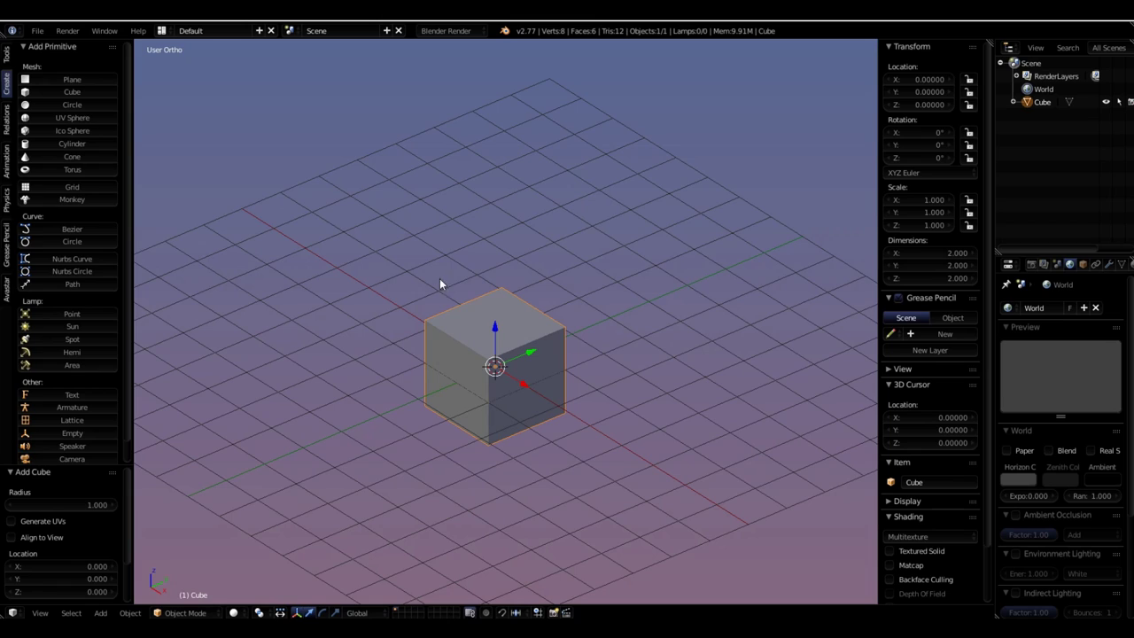
pyautogui.moveTo(615, 295); pyautogui.dragTo(416, 292, button='middle')
pyautogui.scroll(3, 513, 355)
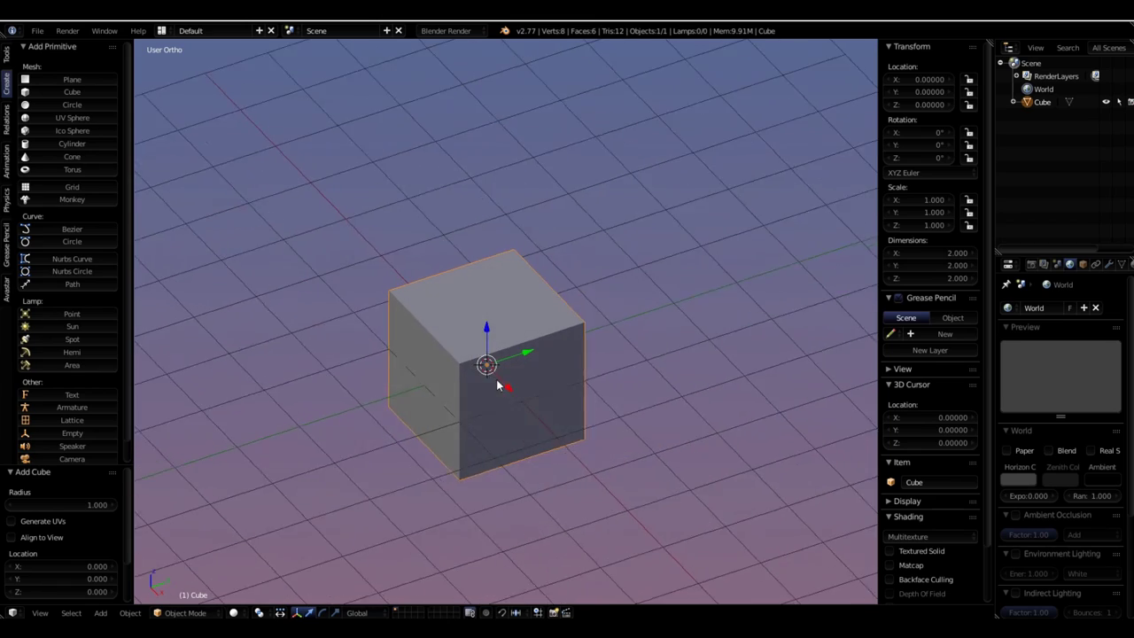
pyautogui.scroll(3, 327, 257)
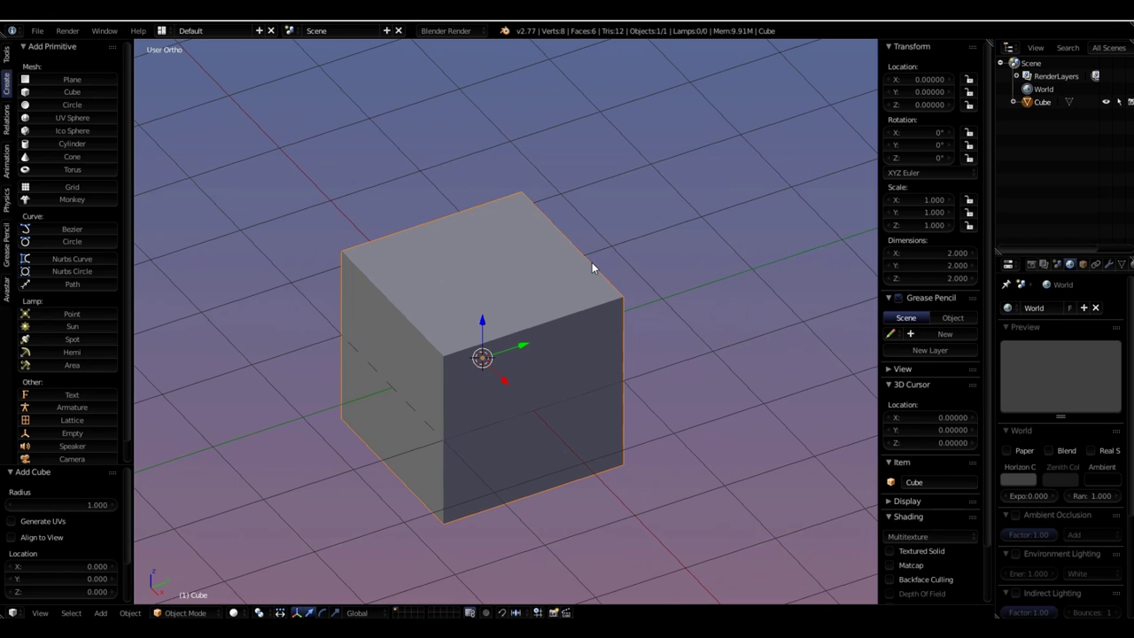
pyautogui.moveTo(509, 338); pyautogui.dragTo(588, 379, button='middle')
pyautogui.scroll(2, 587, 380)
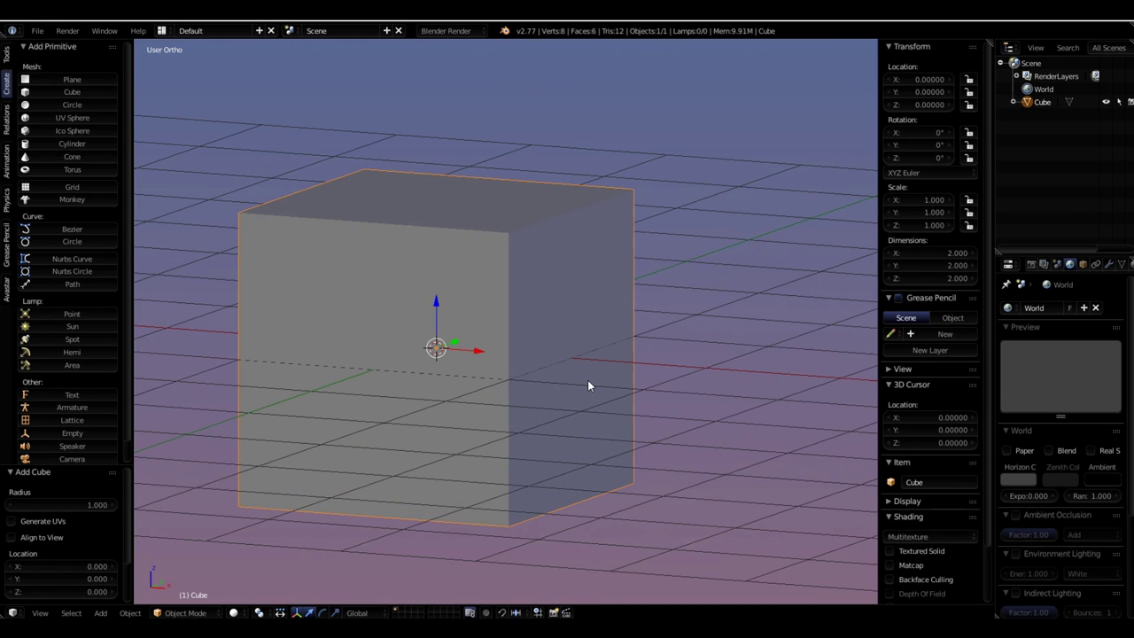
pyautogui.press('KP_1')
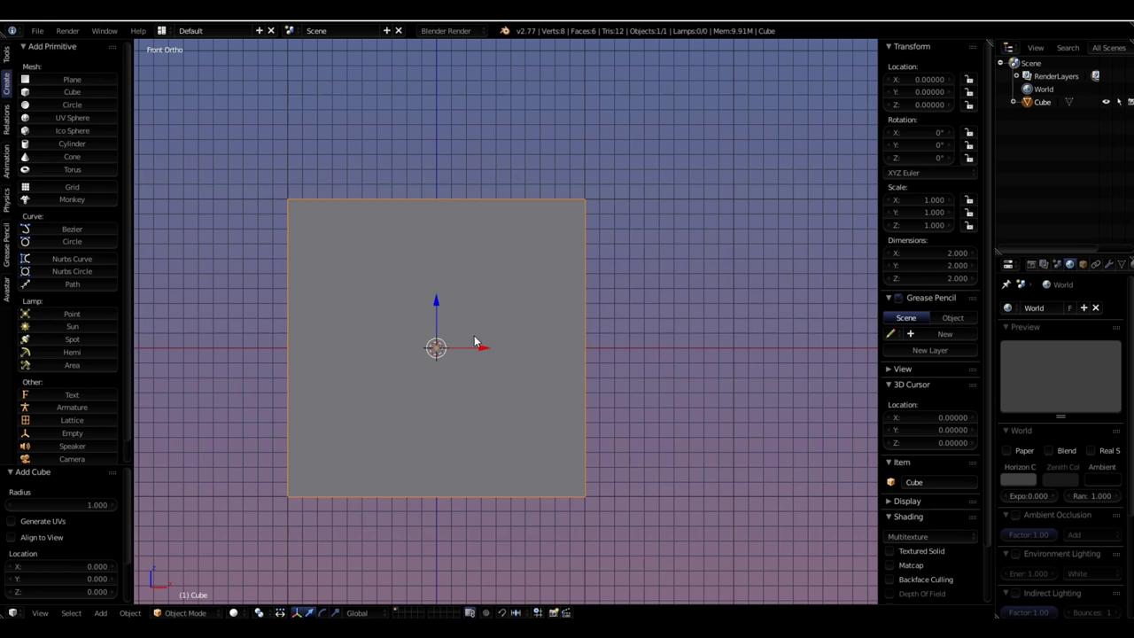
pyautogui.scroll(-3, 476, 342)
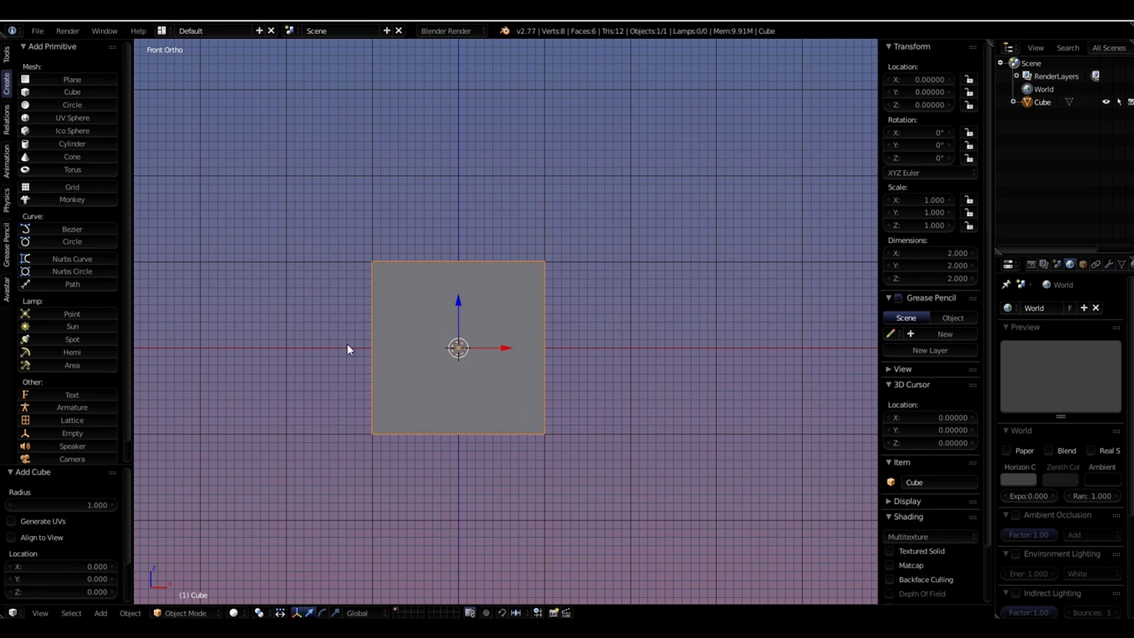
pyautogui.moveTo(348, 337); pyautogui.dragTo(577, 386, button='middle')
# In front view, raise the cube 1 unit along the Z axis
pyautogui.press('KP_1')
pyautogui.press('g')
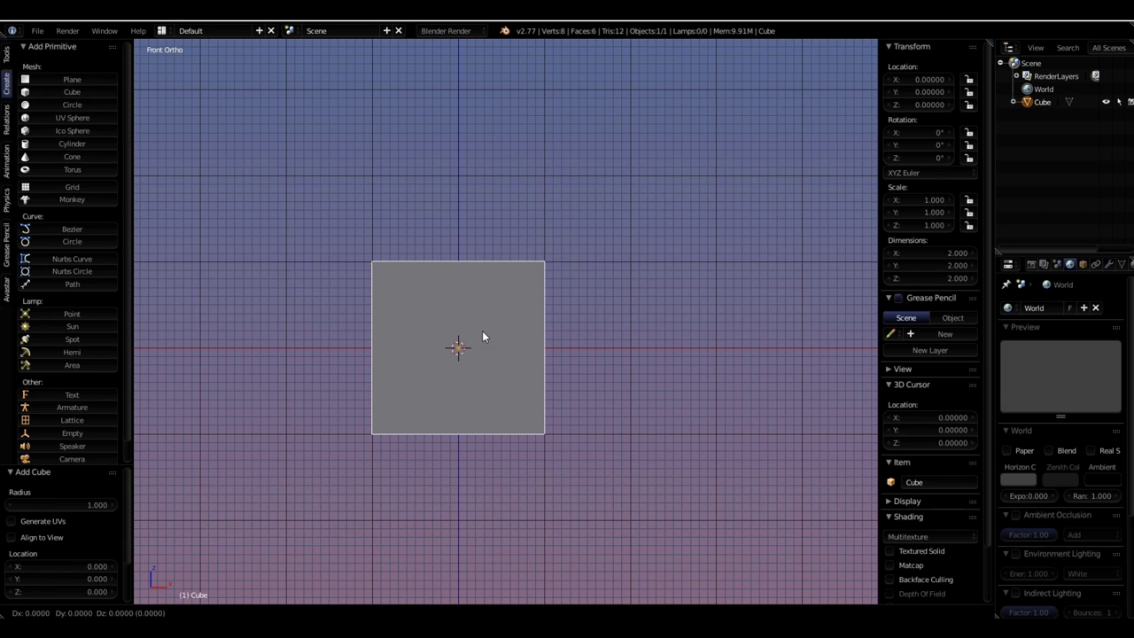
pyautogui.press('z')
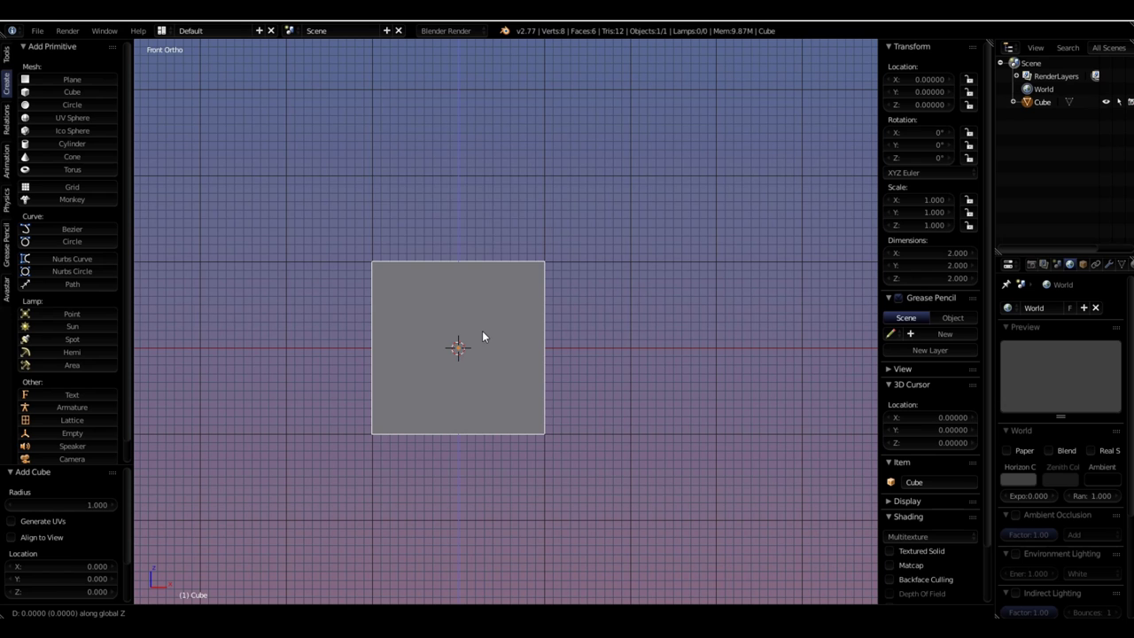
pyautogui.press('1')
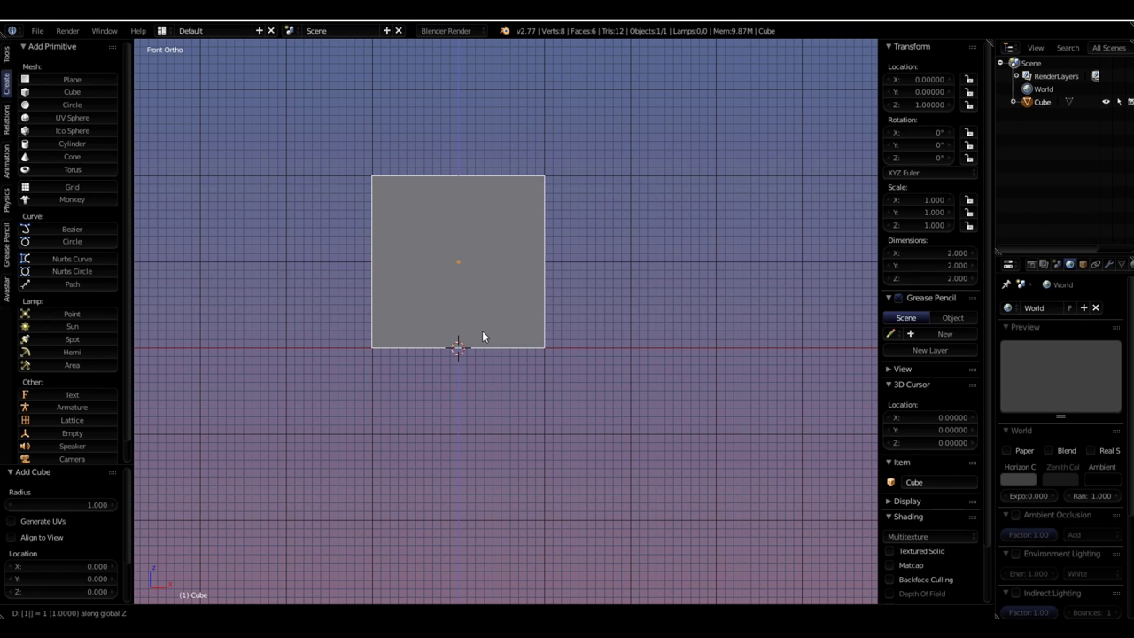
pyautogui.press('Return')
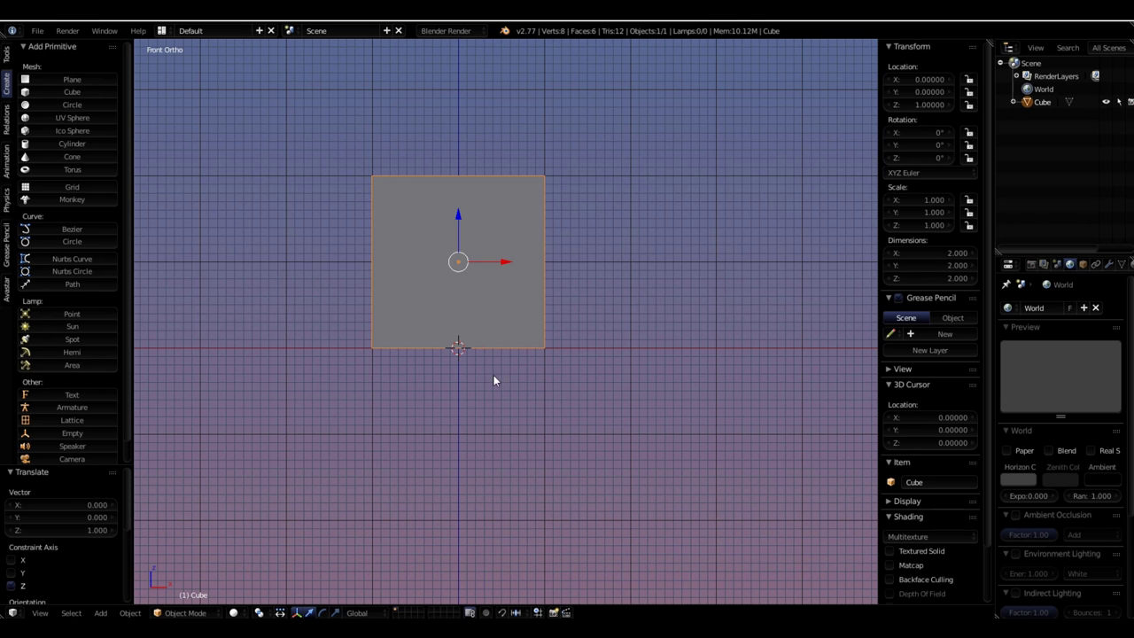
# Scale the cube by 0.25 in X and Y with the Z axis locked, making a square pillar
pyautogui.moveTo(493, 377); pyautogui.dragTo(437, 450, button='middle')
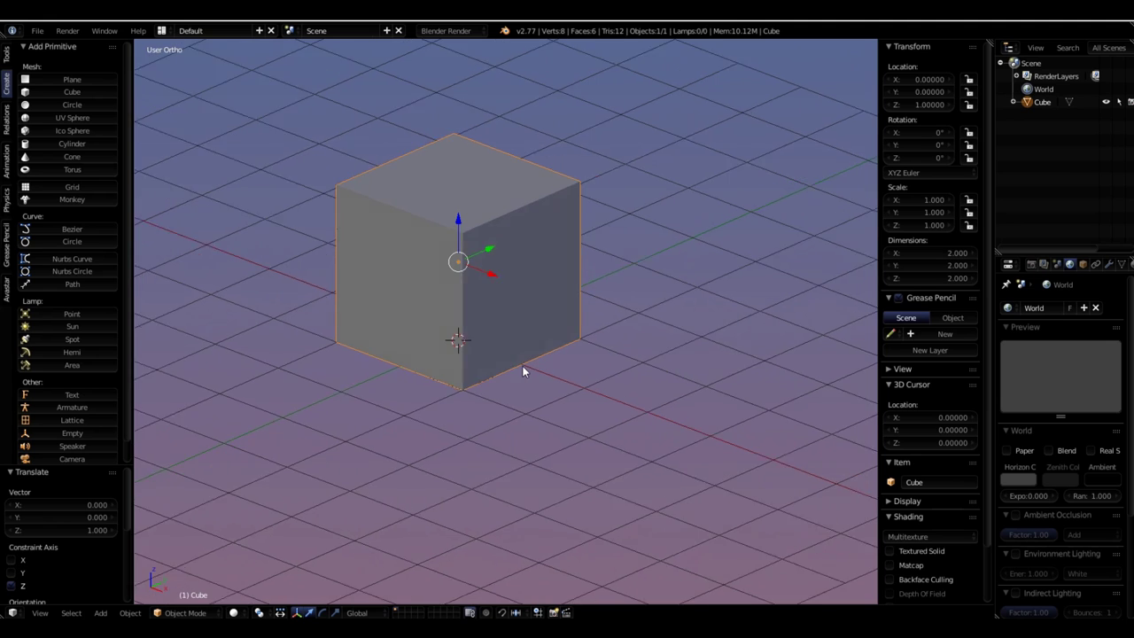
pyautogui.scroll(3, 335, 237)
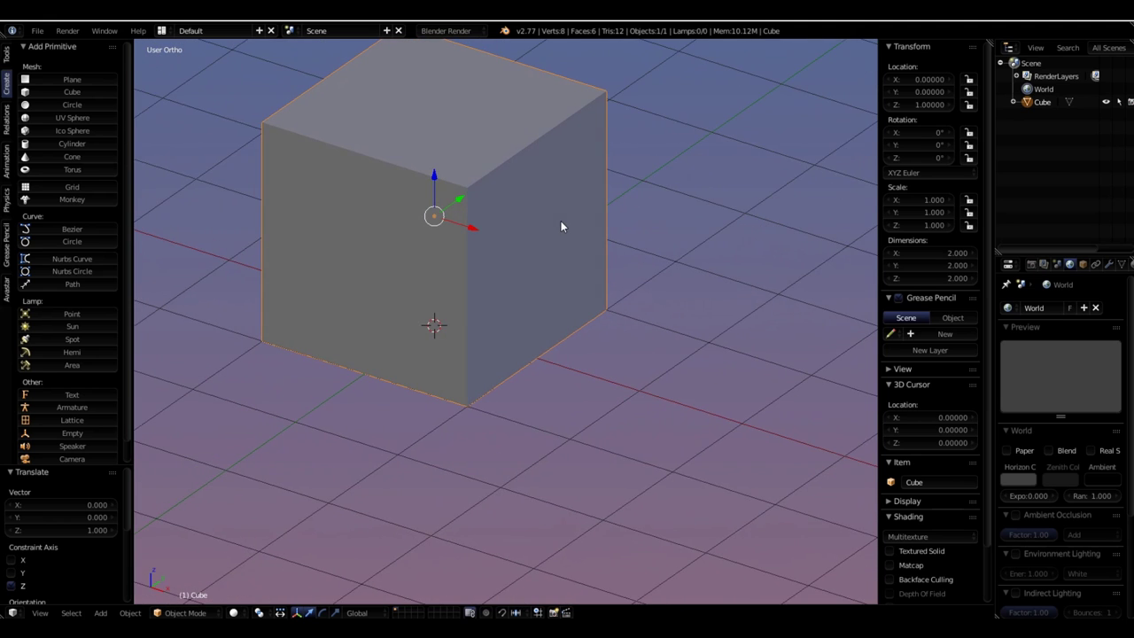
pyautogui.scroll(2, 550, 229)
pyautogui.scroll(-4, 547, 228)
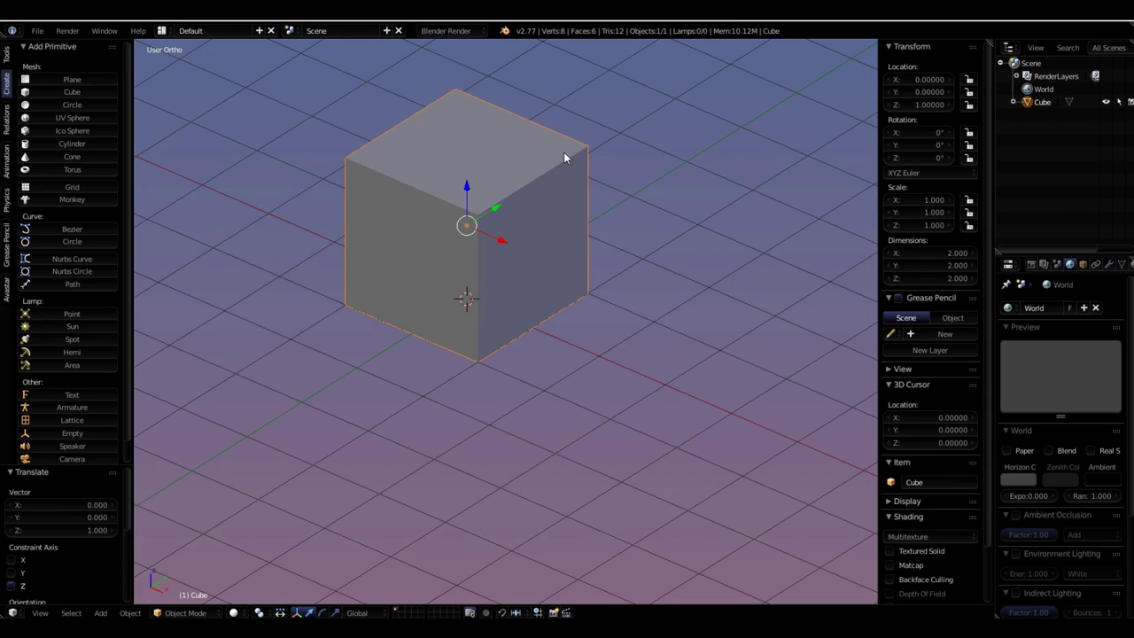
pyautogui.scroll(-5, 405, 488)
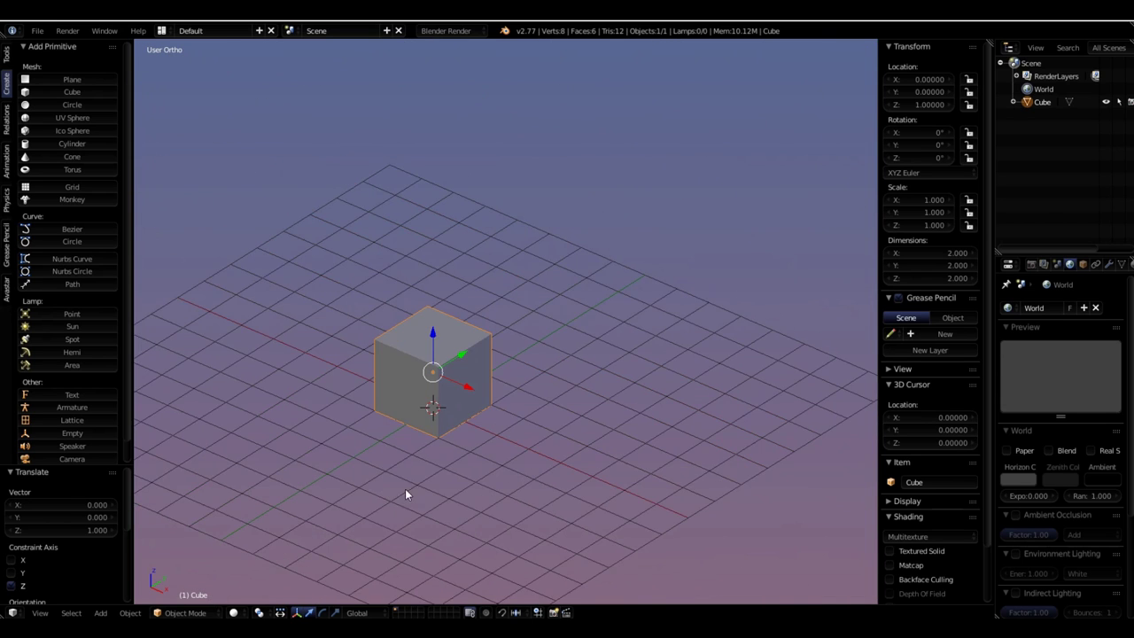
pyautogui.scroll(7, 460, 408)
pyautogui.scroll(-2, 478, 413)
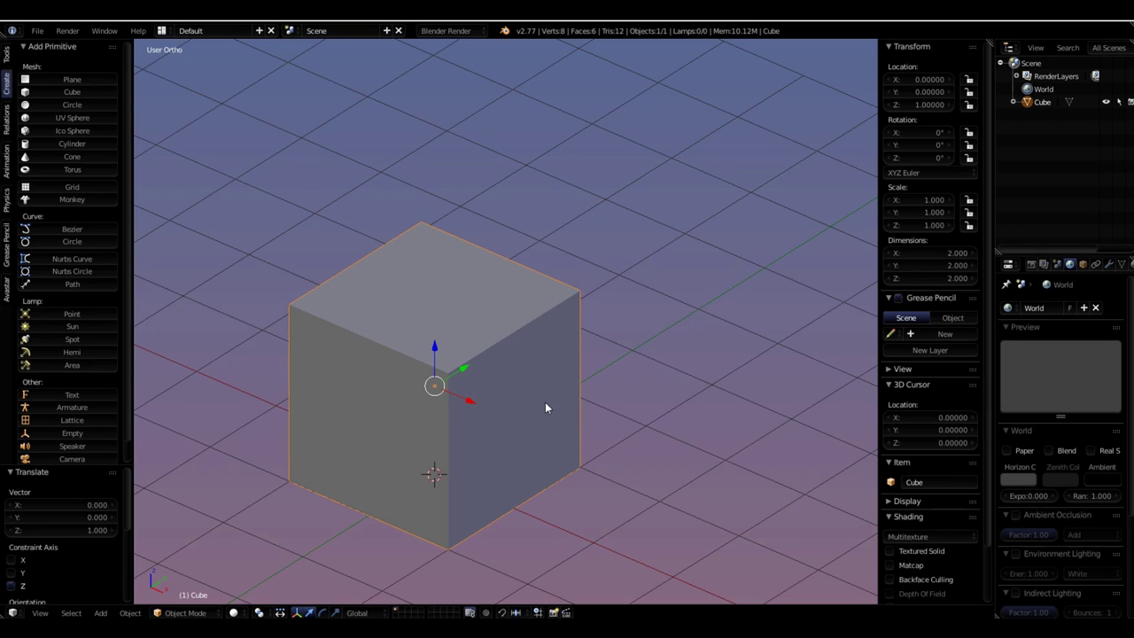
pyautogui.press('s')
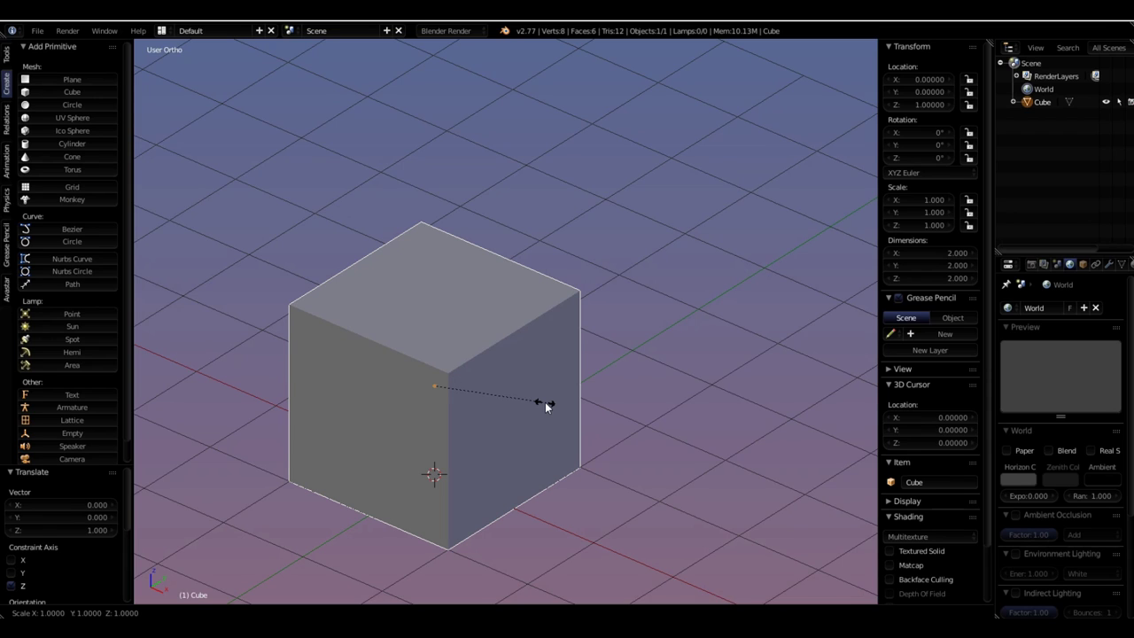
pyautogui.hotkey('shift', 'z')
pyautogui.write('.25')
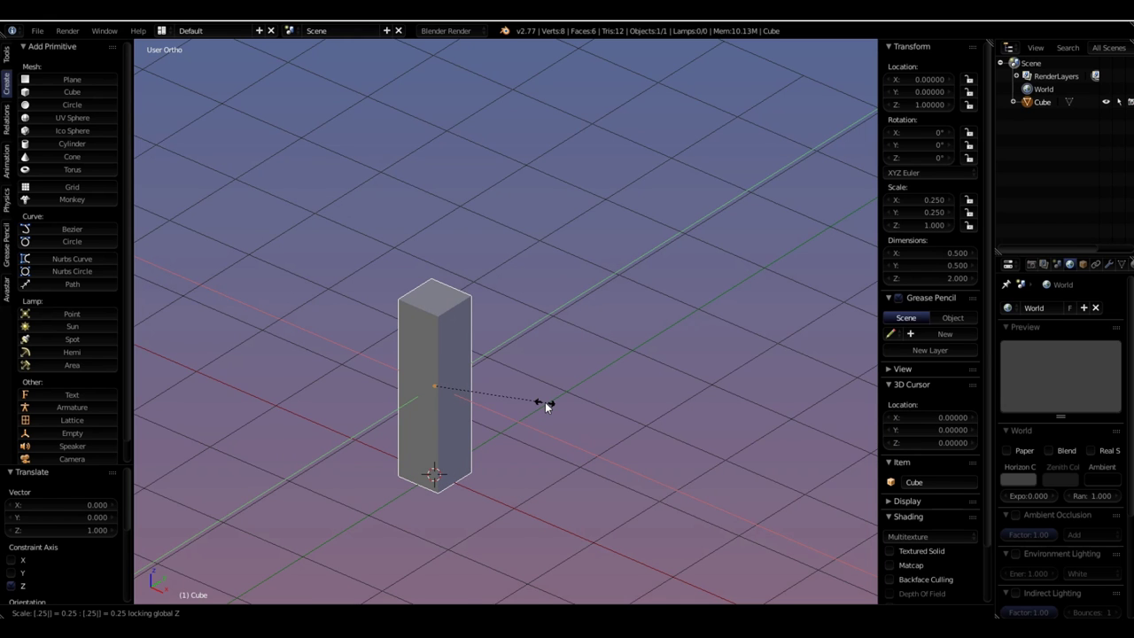
pyautogui.press('Return')
# Scale the pillar by 0.25 along the Y axis only to thin it into a flat board
pyautogui.moveTo(545, 409); pyautogui.dragTo(484, 386, button='middle')
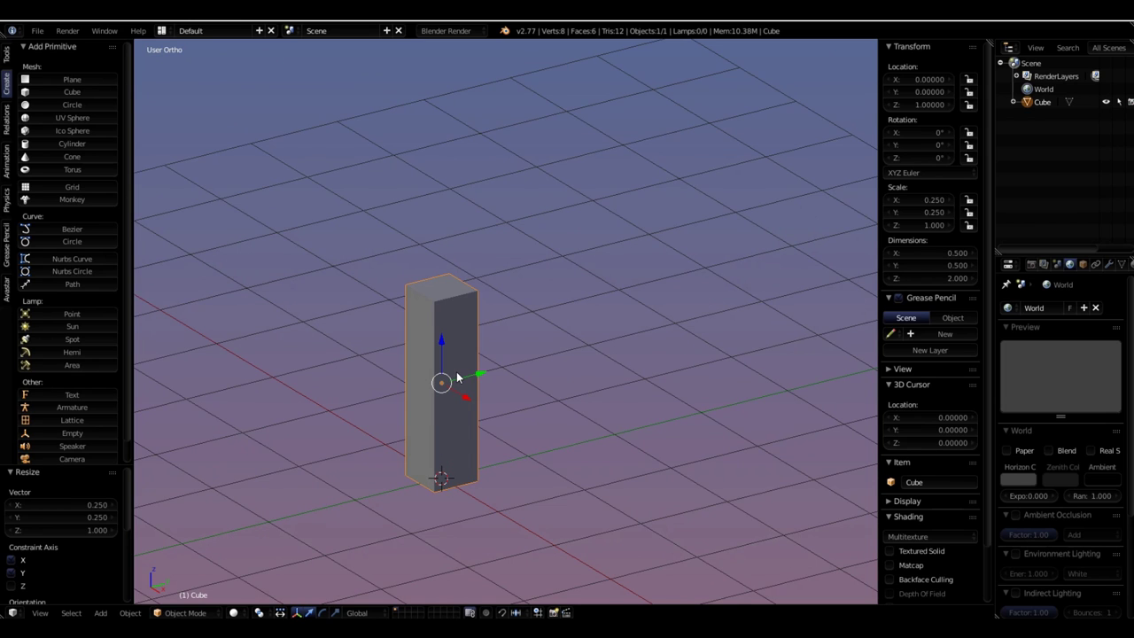
pyautogui.scroll(2, 430, 345)
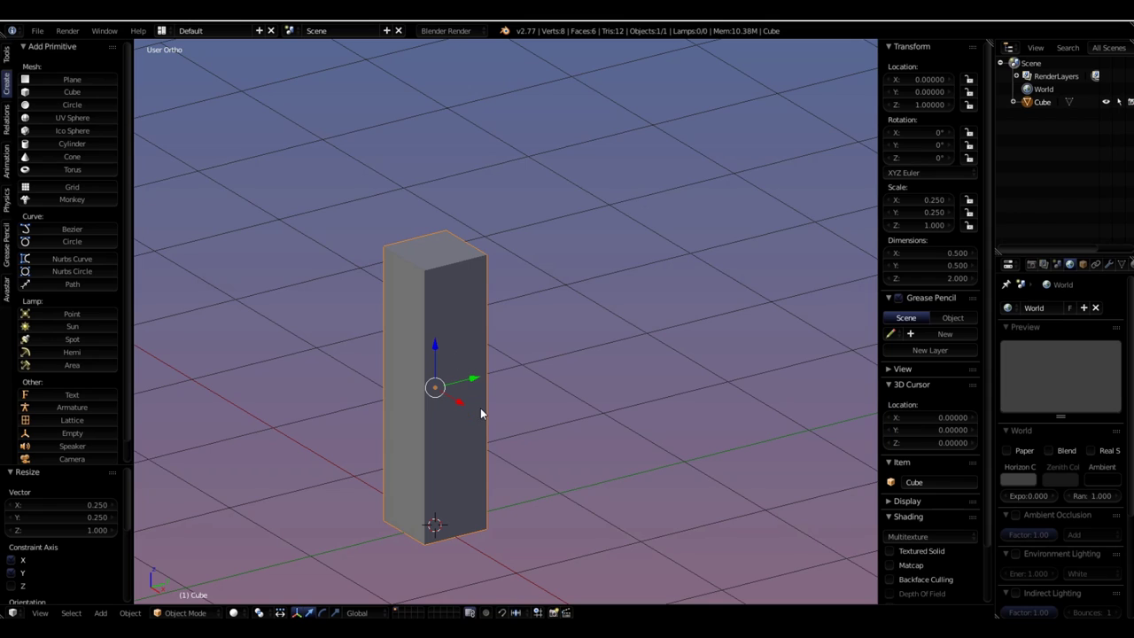
pyautogui.press('s')
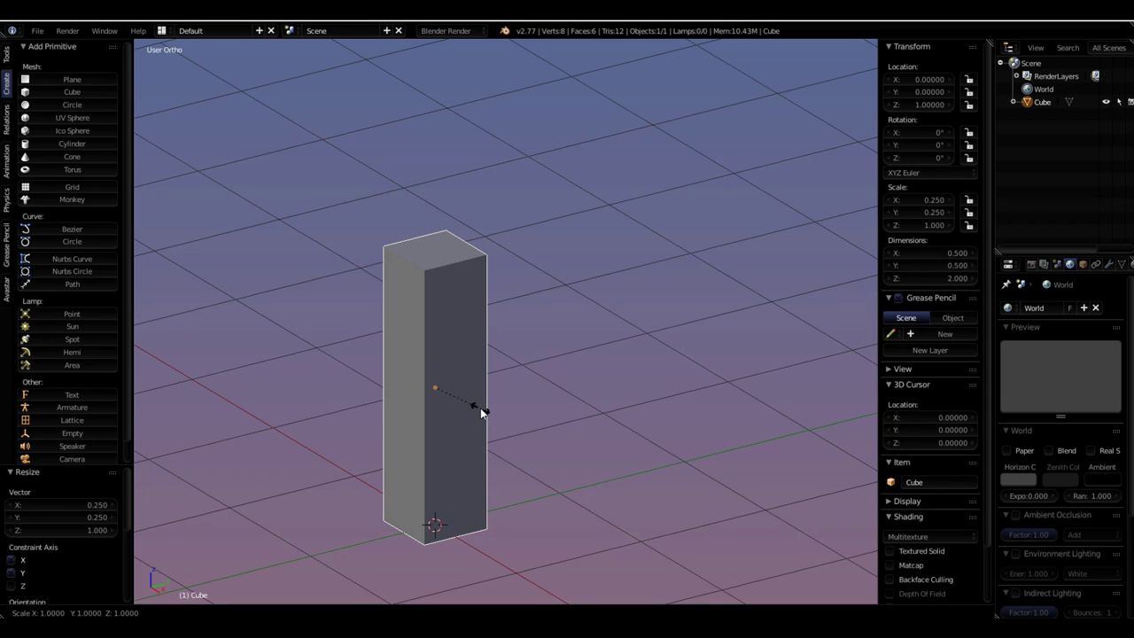
pyautogui.write('y.25')
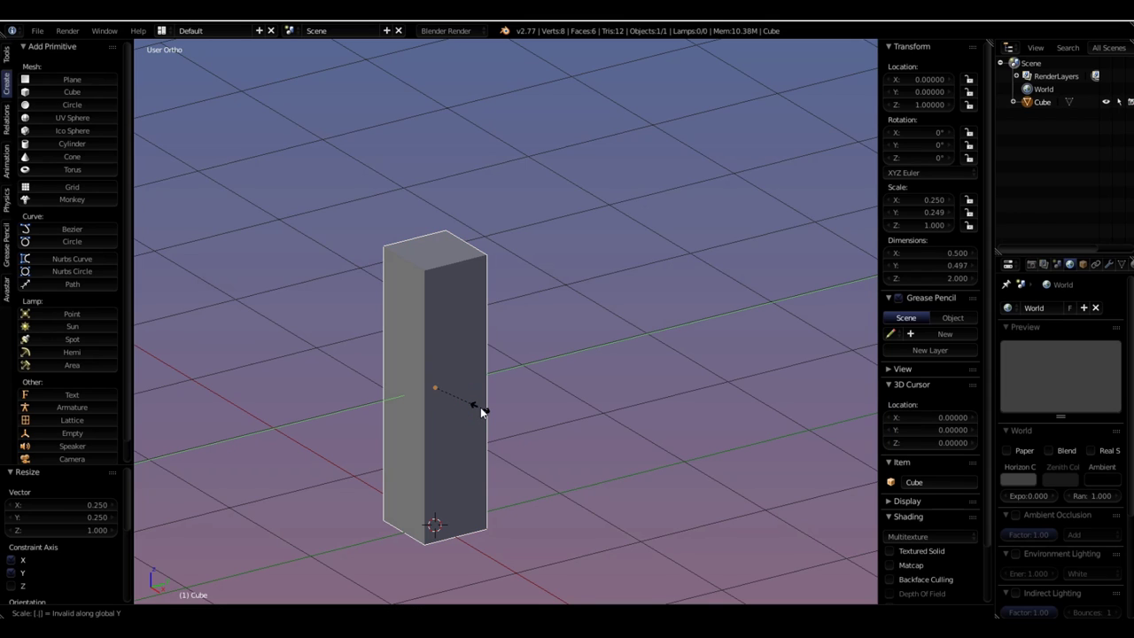
pyautogui.press('Return')
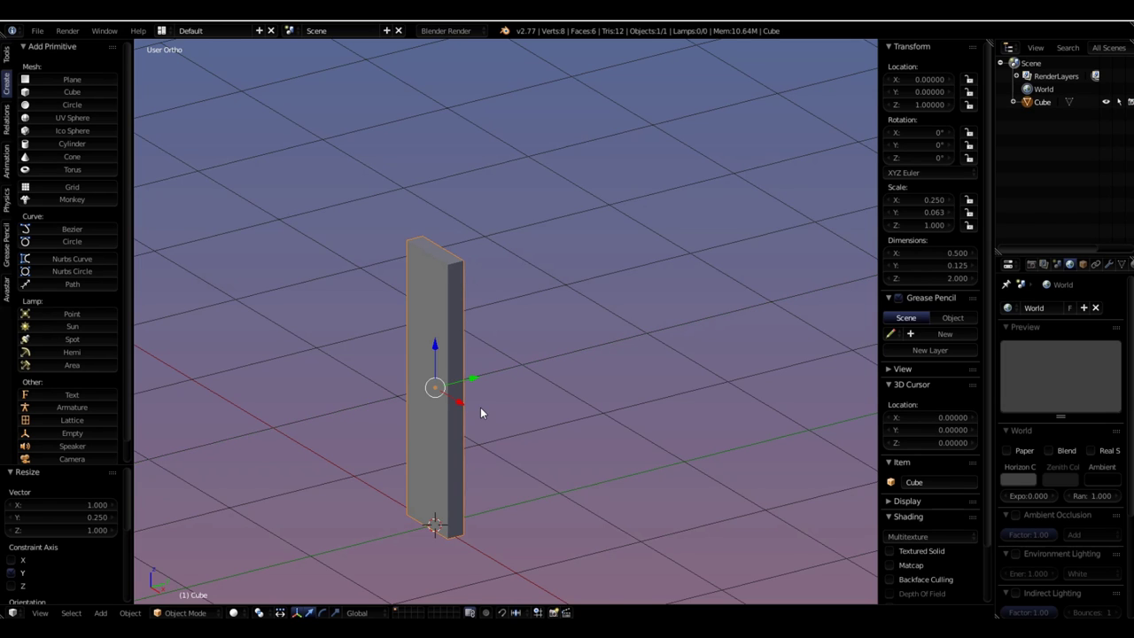
# Split off a second area beside the 3D view and set its editor type to UV/Image Editor
pyautogui.moveTo(480, 406); pyautogui.dragTo(476, 444, button='middle')
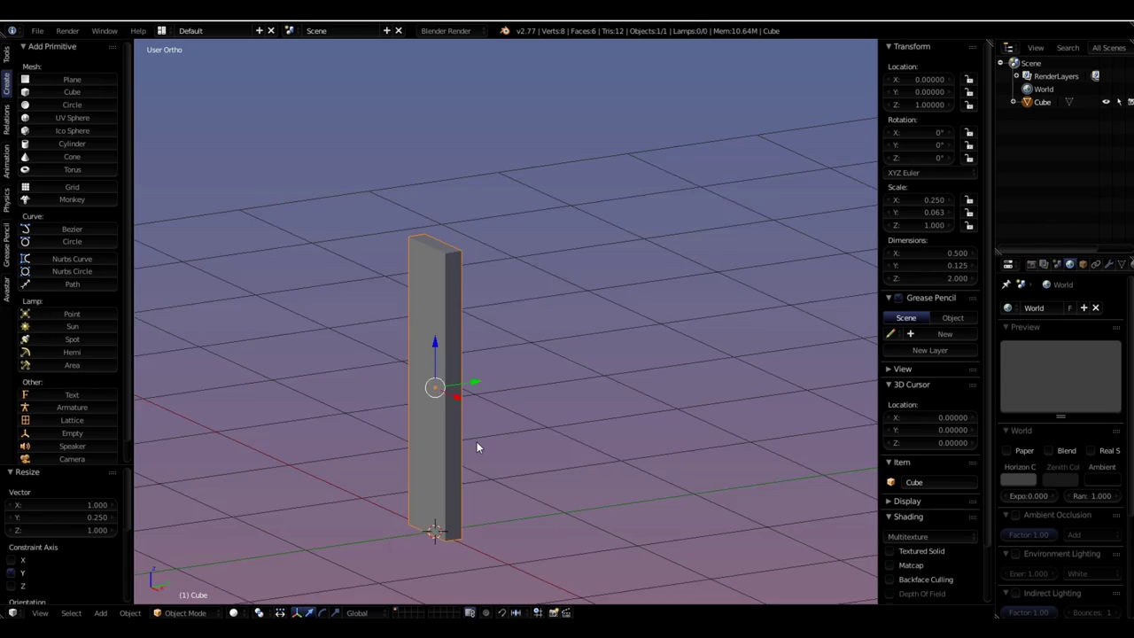
pyautogui.scroll(3, 477, 444)
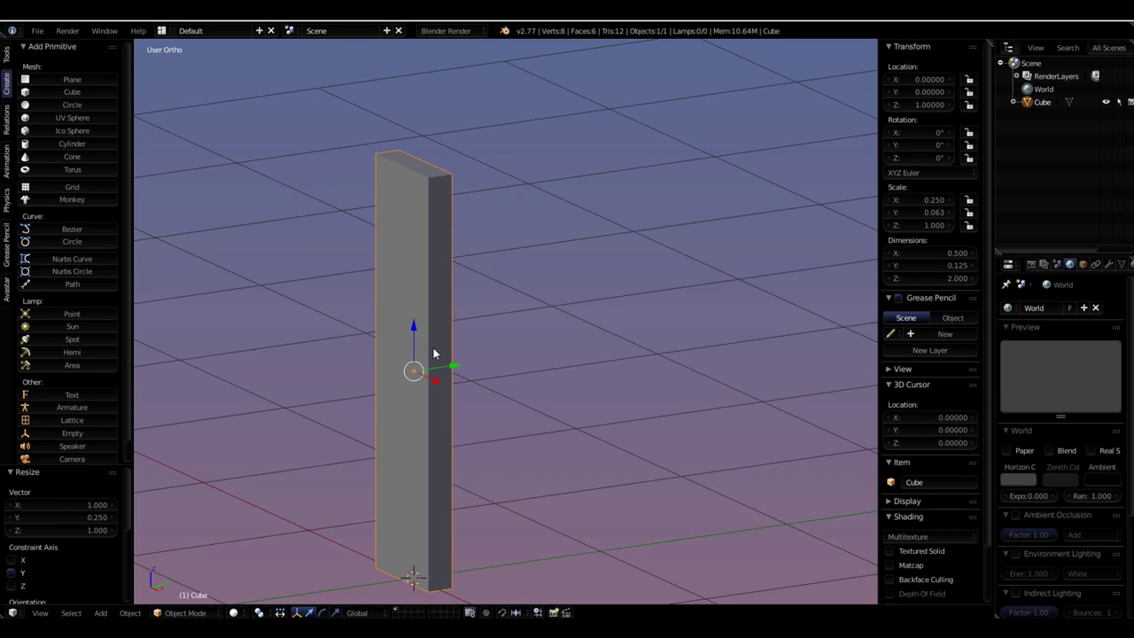
pyautogui.hotkey('ctrl', 'a')
pyautogui.moveTo(990, 51); pyautogui.dragTo(704, 74)
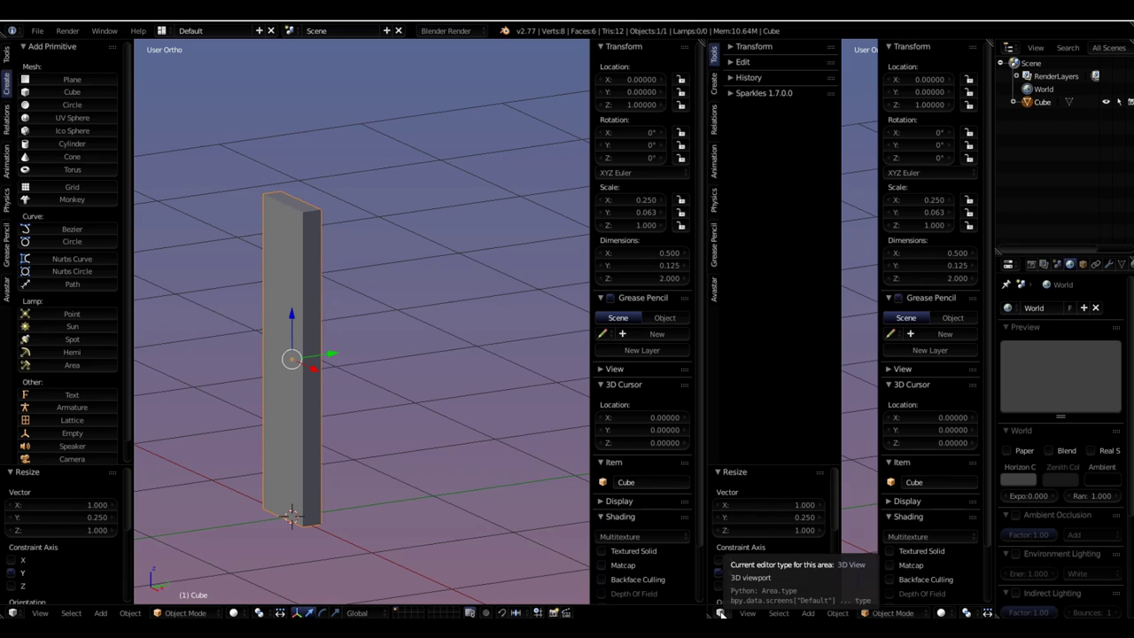
pyautogui.click(721, 613)
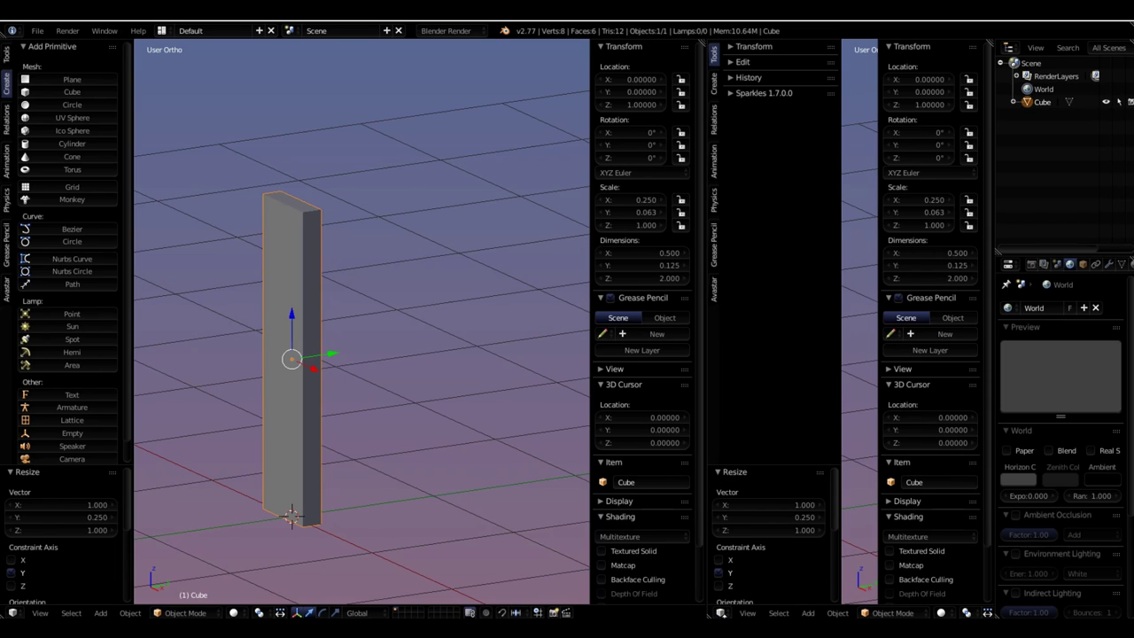
pyautogui.click(720, 612)
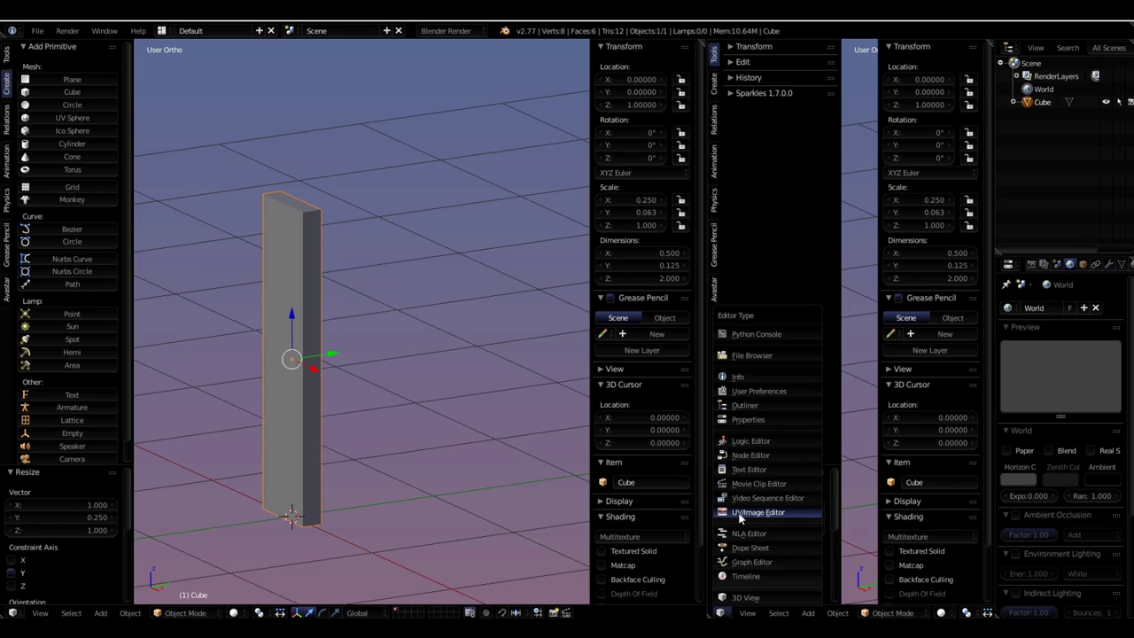
pyautogui.click(760, 514)
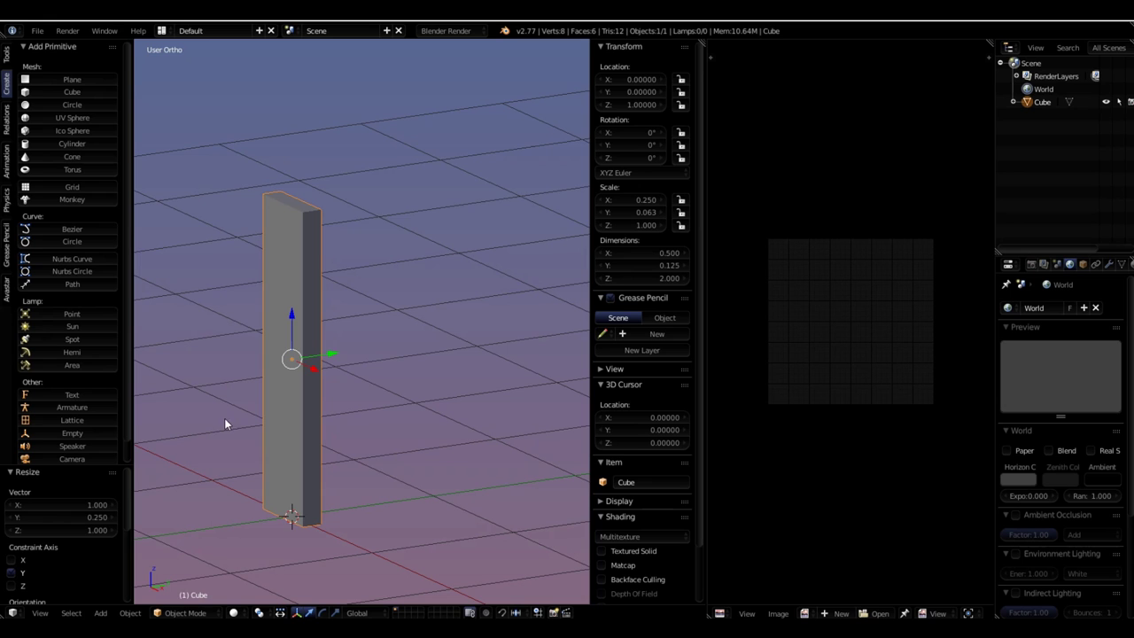
# Enter Edit Mode on the board and enlarge the 3D view by narrowing the UV/Image Editor
pyautogui.press('Tab')
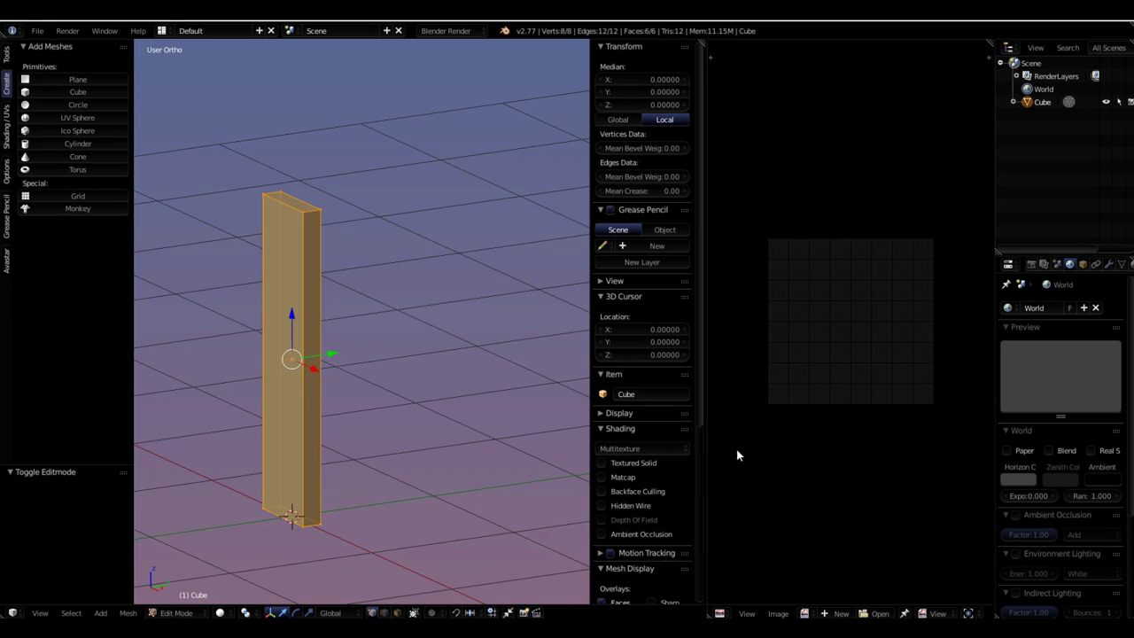
pyautogui.moveTo(707, 457); pyautogui.dragTo(878, 455)
pyautogui.moveTo(545, 409); pyautogui.dragTo(519, 421, button='middle')
pyautogui.scroll(2, 520, 422)
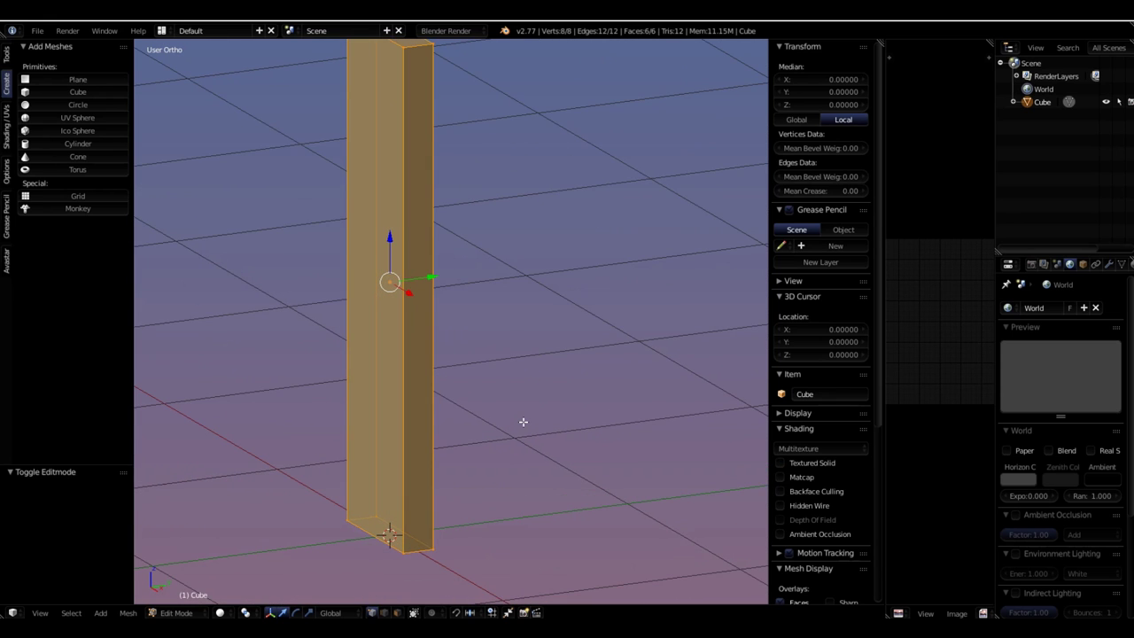
pyautogui.scroll(-1, 523, 422)
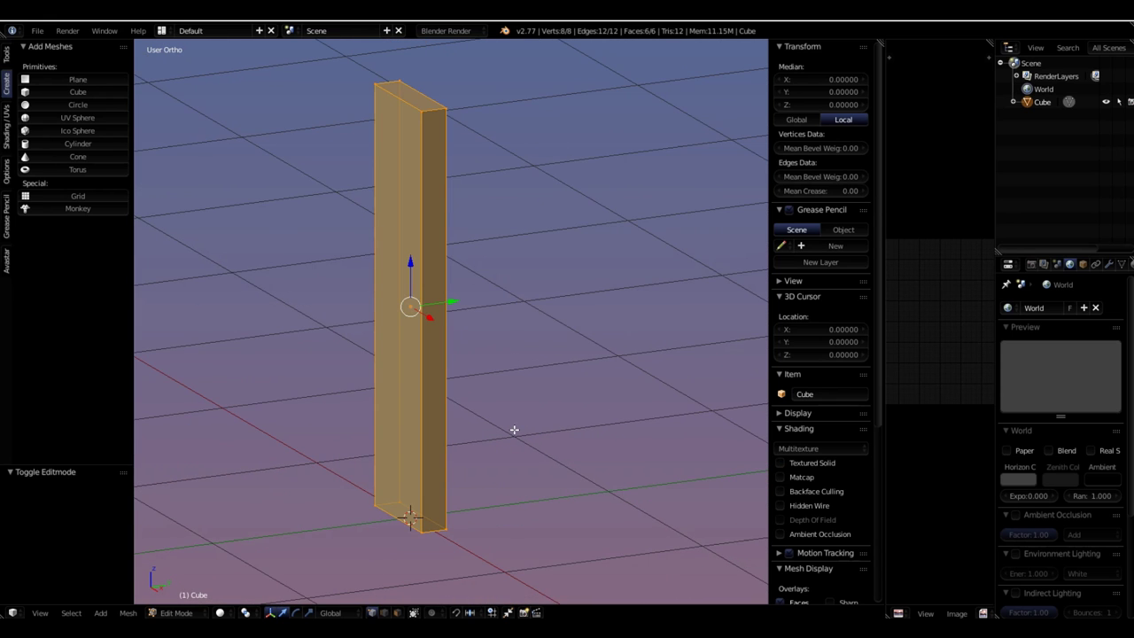
# Review the available UV mapping methods for the board and examine its upper end
pyautogui.press('u')
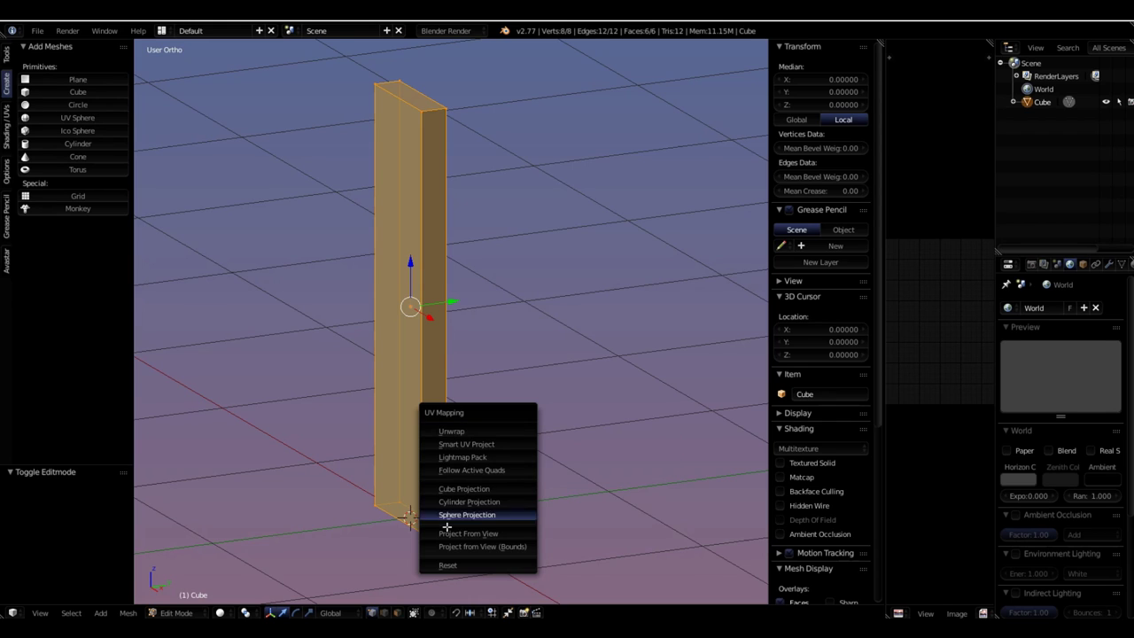
pyautogui.click(461, 430)
pyautogui.moveTo(537, 380); pyautogui.dragTo(534, 408, button='middle')
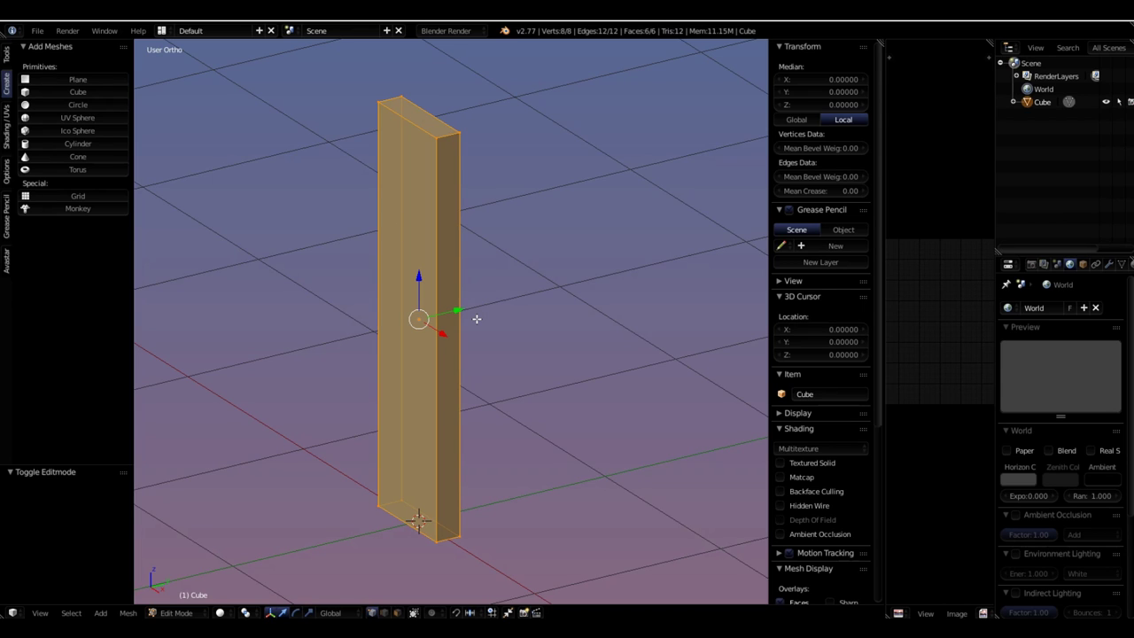
pyautogui.scroll(2, 445, 162)
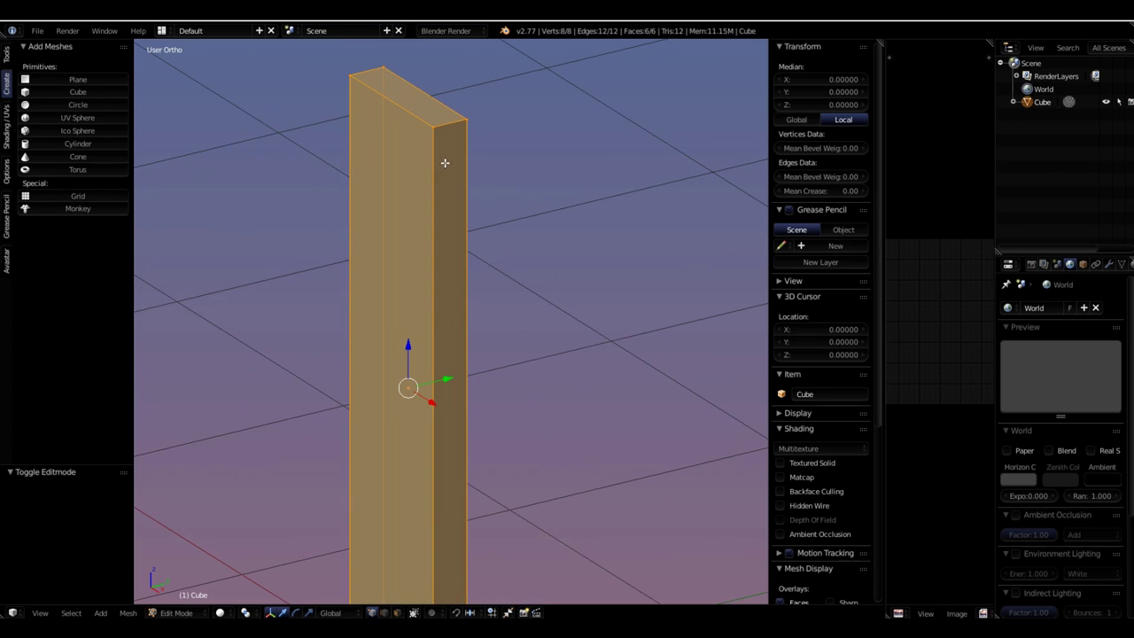
pyautogui.scroll(-2, 444, 162)
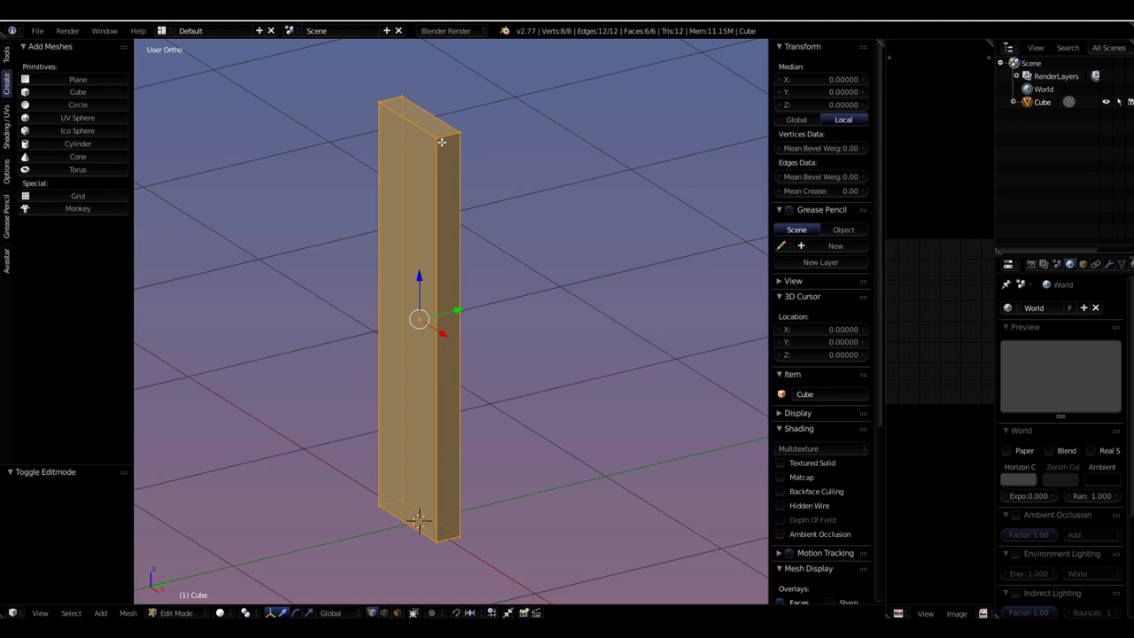
pyautogui.keyDown('shift'); pyautogui.scroll(1, 467, 319); pyautogui.keyUp('shift')
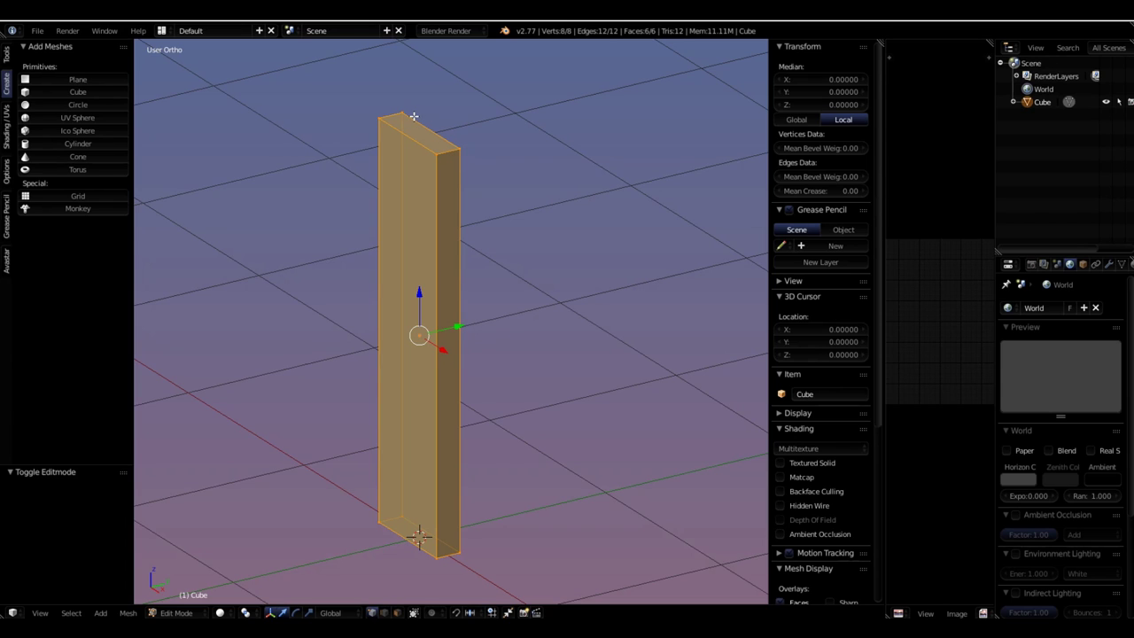
# Select the four corner vertices of the board's top face
pyautogui.rightClick(435, 152)
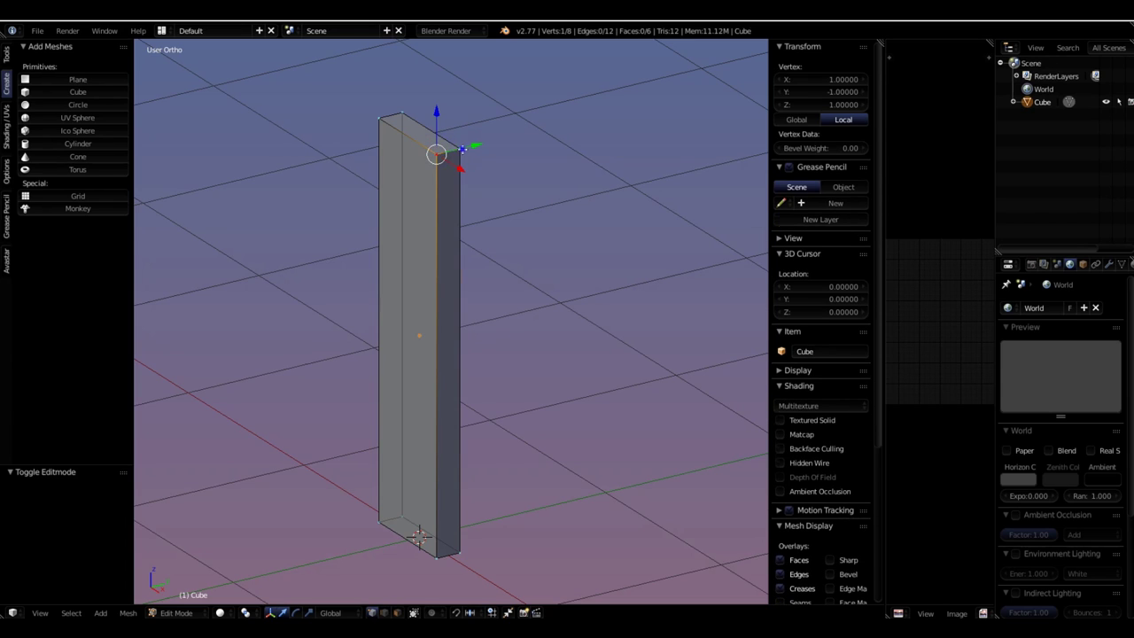
pyautogui.keyDown('shift'); pyautogui.rightClick(459, 149); pyautogui.keyUp('shift')
pyautogui.keyDown('shift'); pyautogui.rightClick(403, 112); pyautogui.keyUp('shift')
pyautogui.keyDown('shift'); pyautogui.rightClick(376, 117); pyautogui.keyUp('shift')
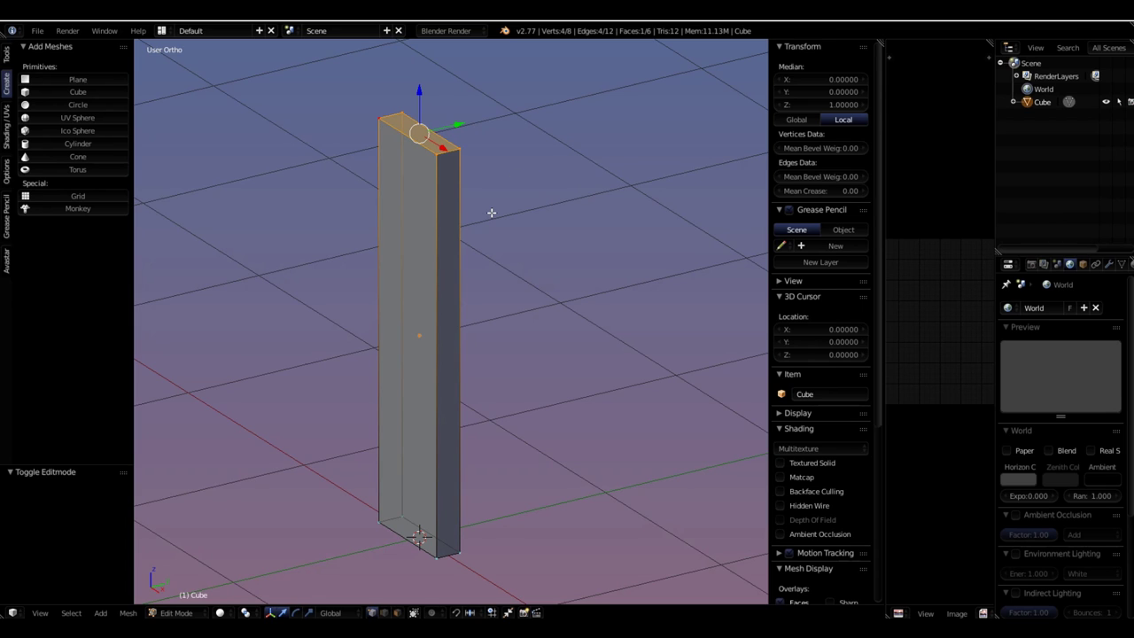
# In edge select mode, mark both short edges and the rear long edge of the top face as seams
pyautogui.hotkey('ctrl', 'Tab')
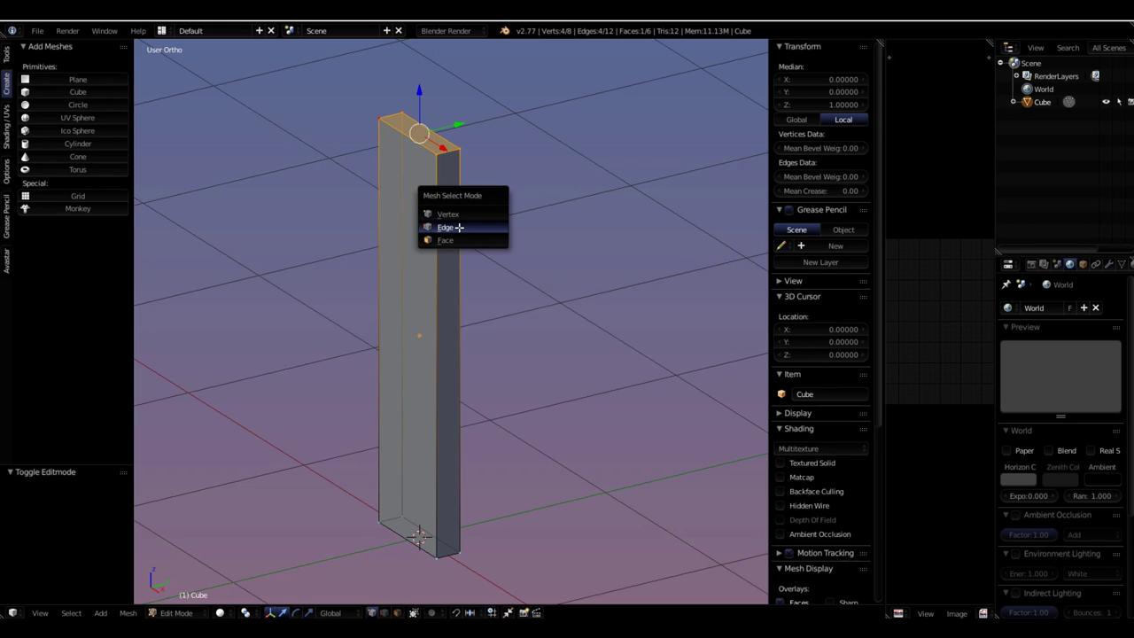
pyautogui.click(459, 228)
pyautogui.rightClick(447, 149)
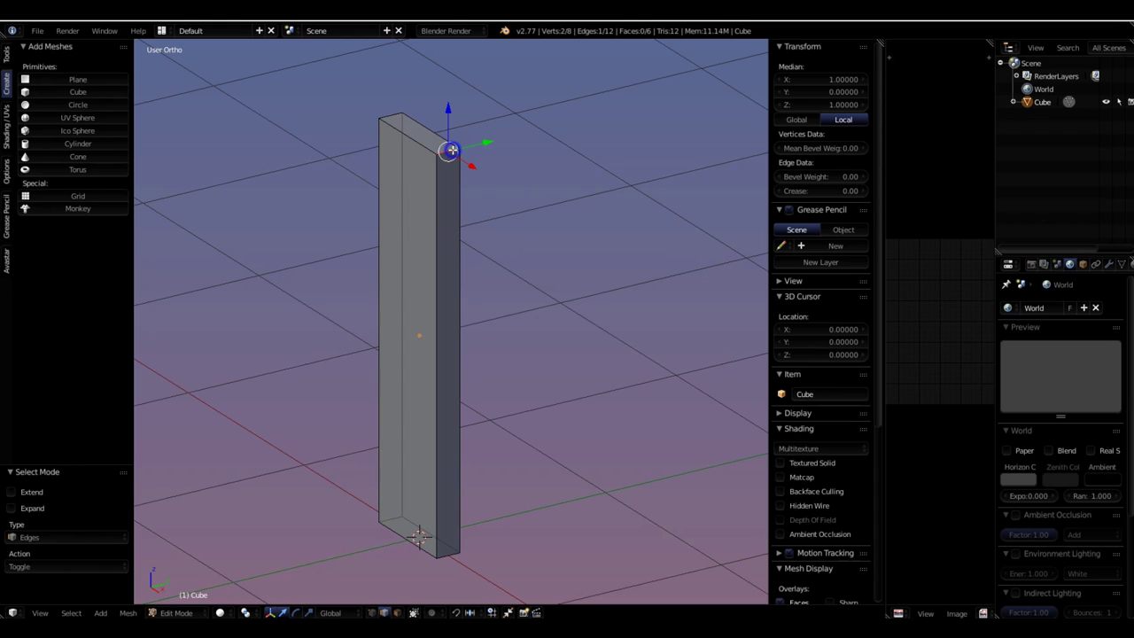
pyautogui.keyDown('shift'); pyautogui.rightClick(397, 120); pyautogui.keyUp('shift')
pyautogui.keyDown('shift'); pyautogui.rightClick(386, 111); pyautogui.keyUp('shift')
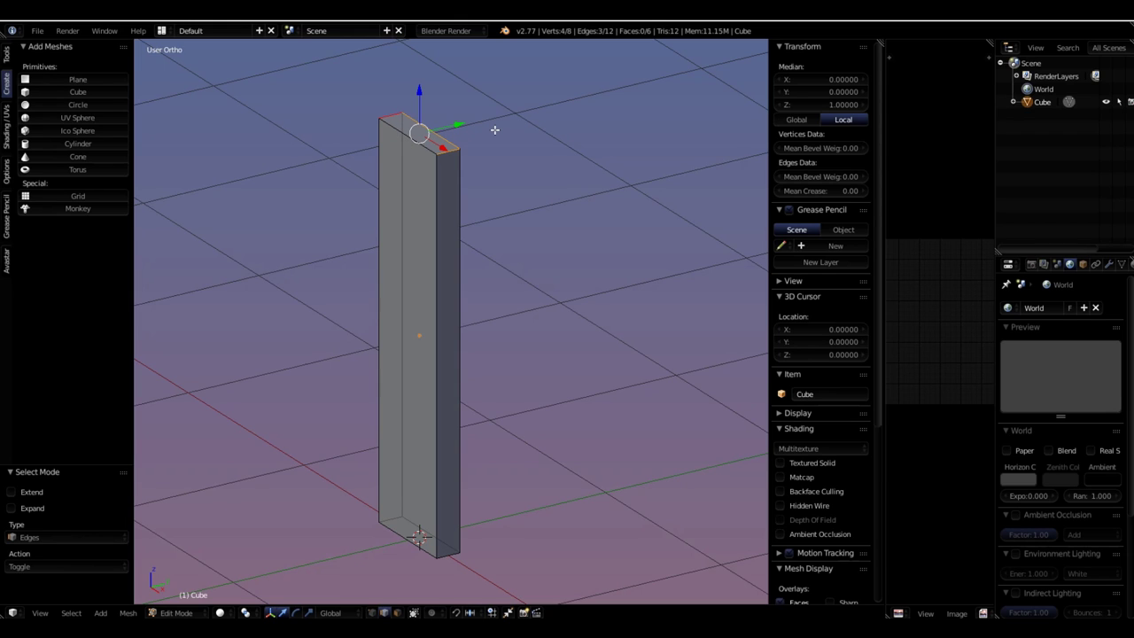
pyautogui.hotkey('ctrl', 'e')
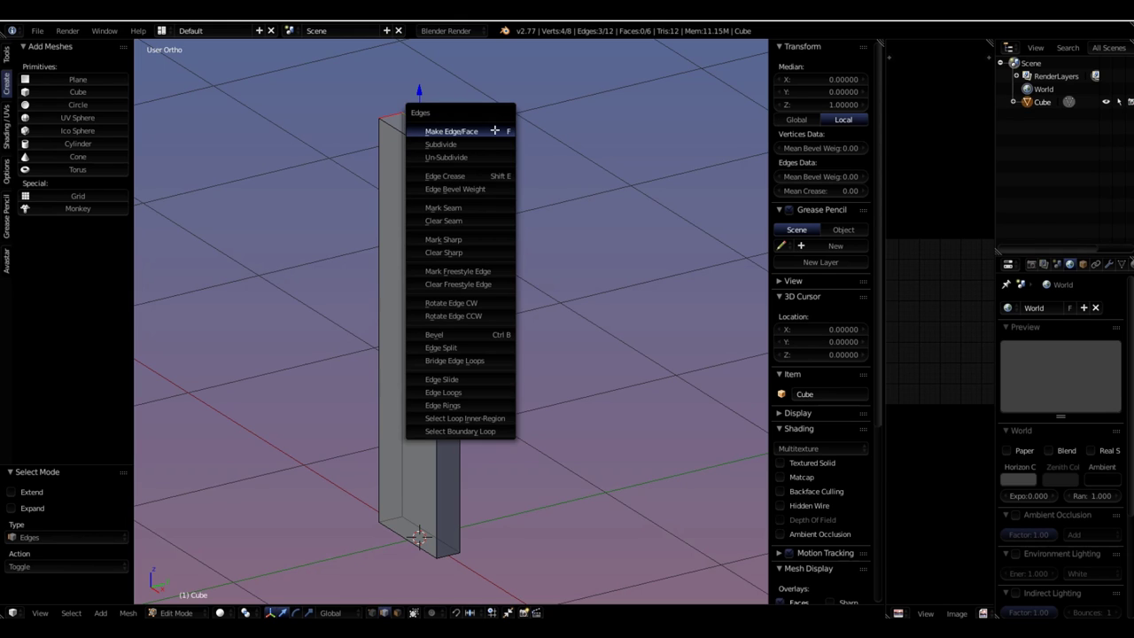
pyautogui.click(448, 210)
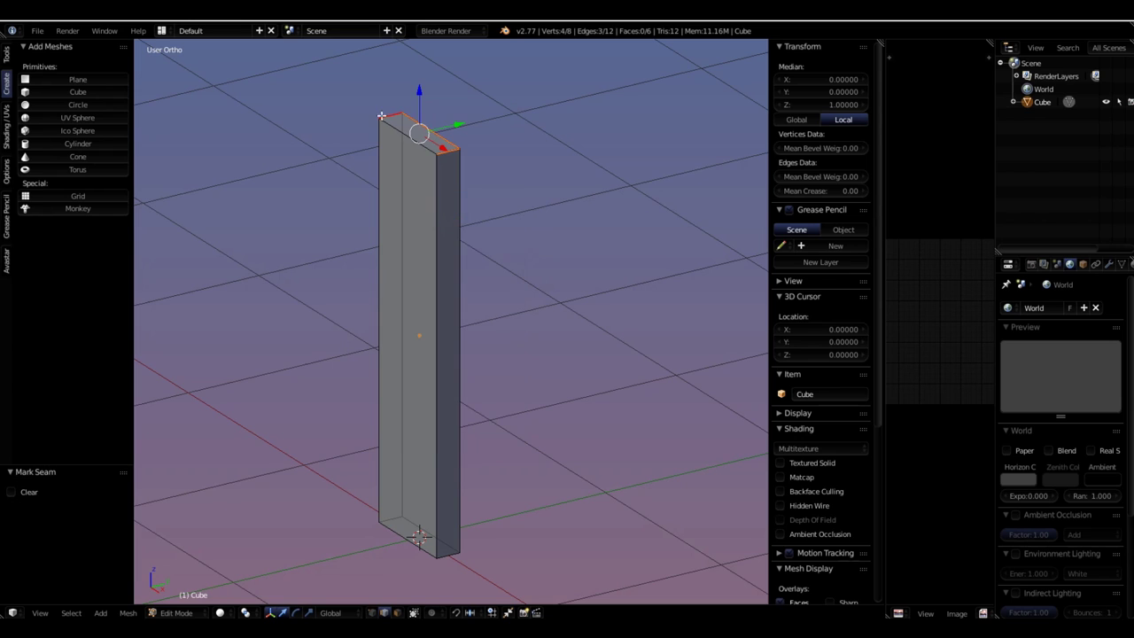
pyautogui.press('a')
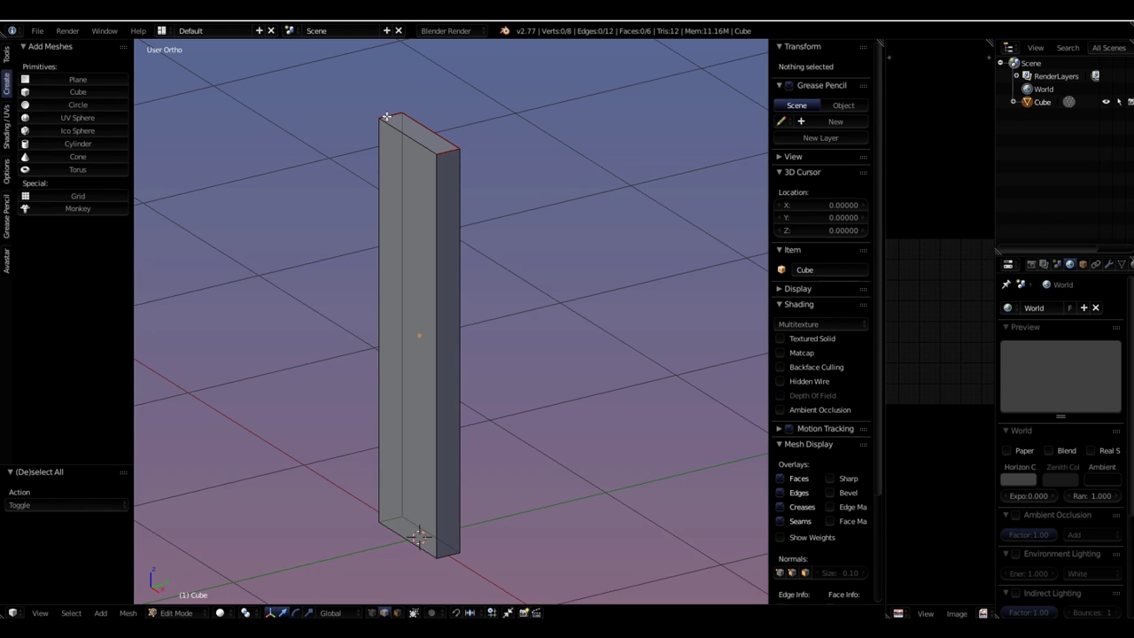
pyautogui.hotkey('ctrl', 'e')
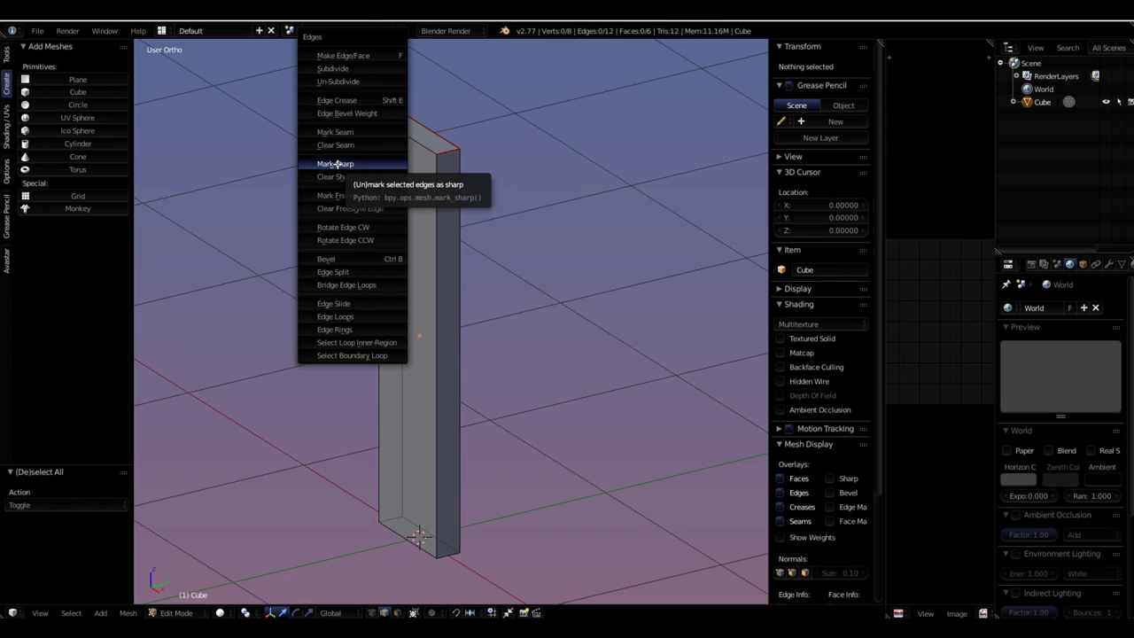
pyautogui.press('Escape')
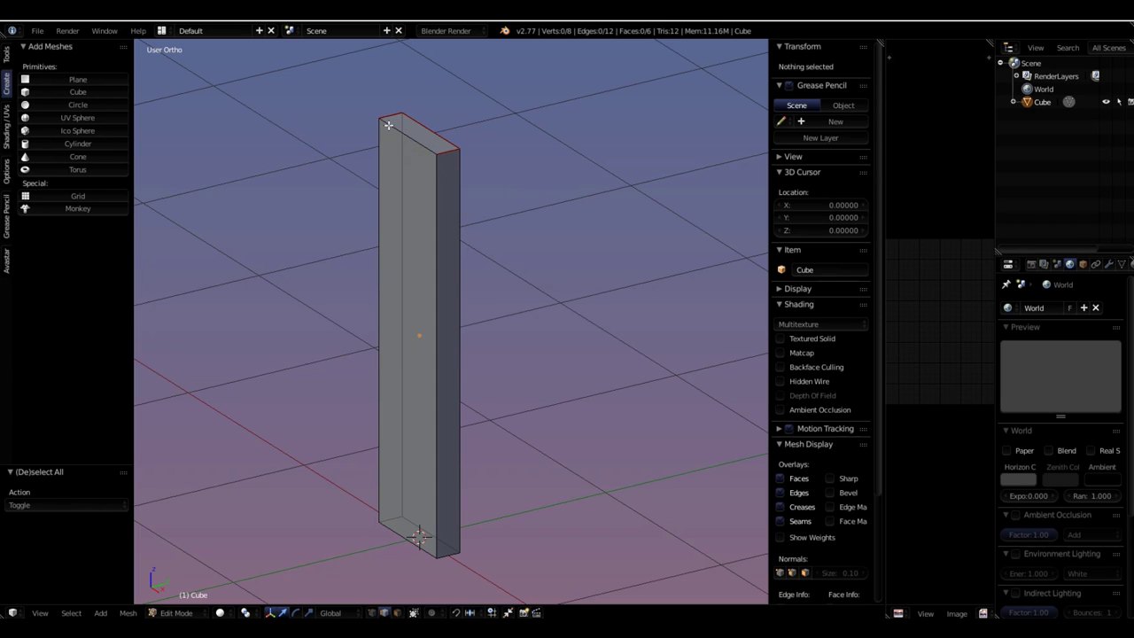
# Mark the front long edge of the board's top face as sharp and clear the selection
pyautogui.rightClick(409, 136)
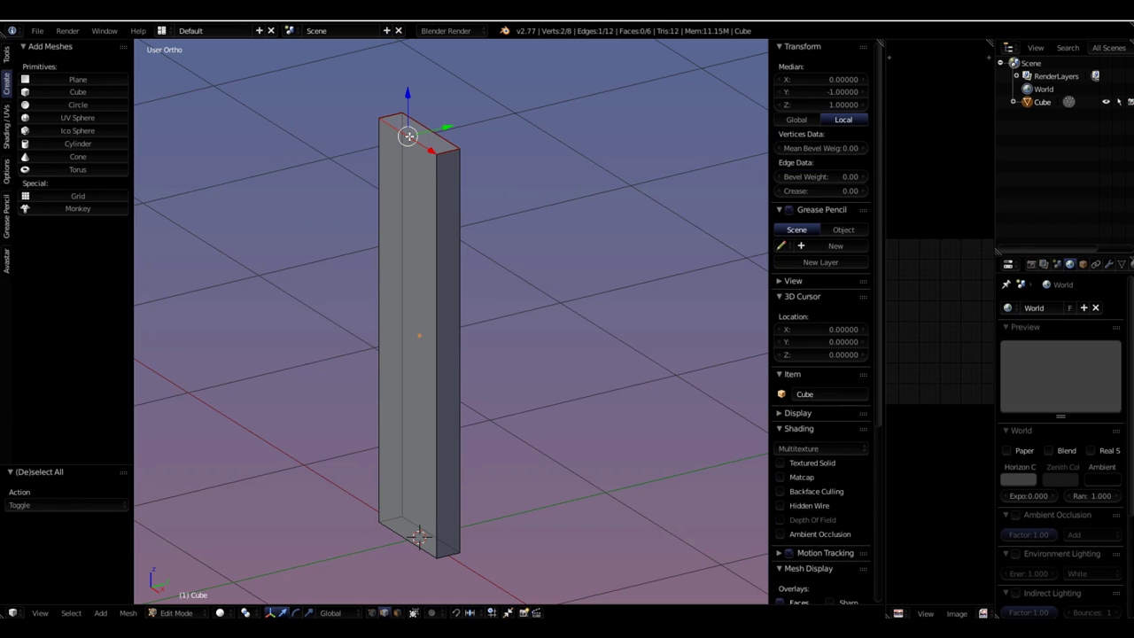
pyautogui.hotkey('ctrl', 'e')
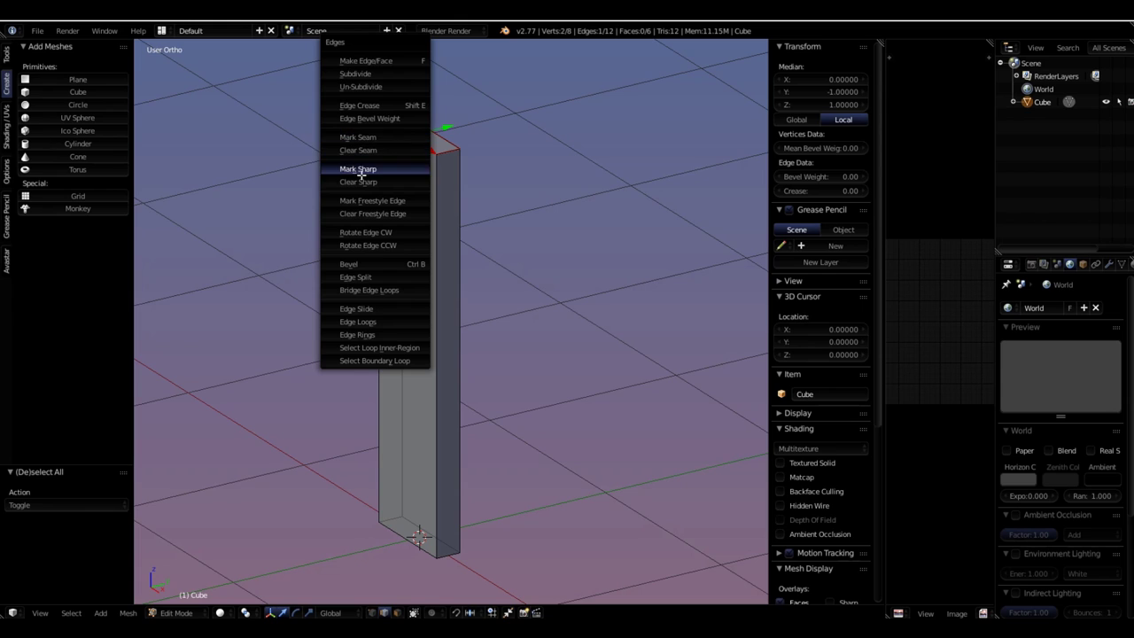
pyautogui.click(351, 169)
pyautogui.click(519, 189)
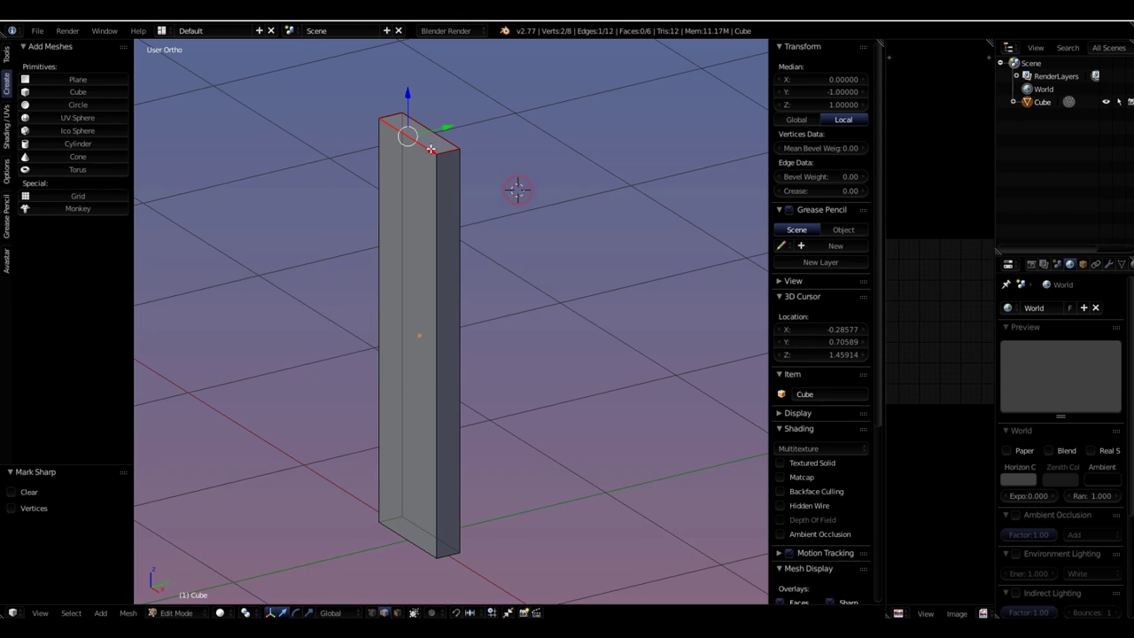
pyautogui.rightClick(448, 148)
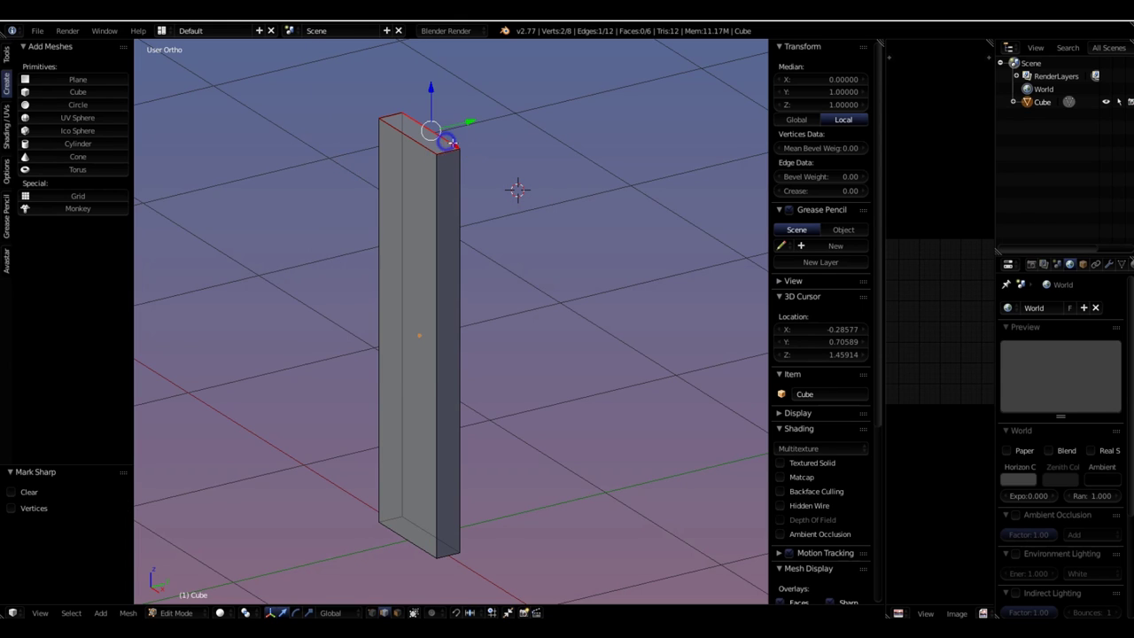
pyautogui.press('a')
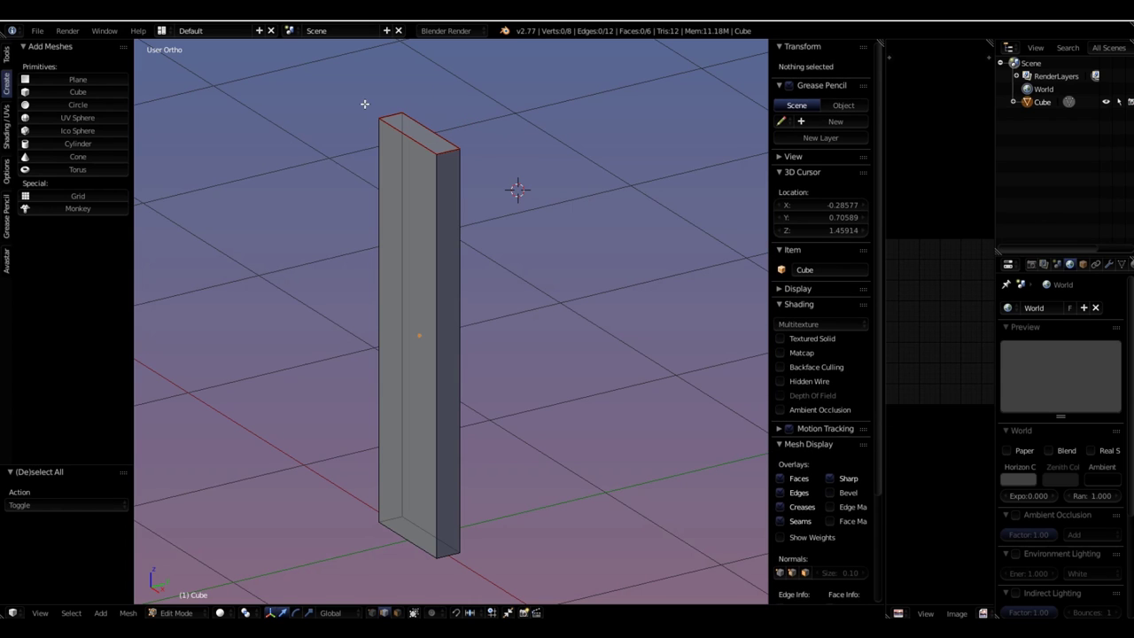
# Clear the sharp mark from the front long edge of the top face
pyautogui.rightClick(421, 142)
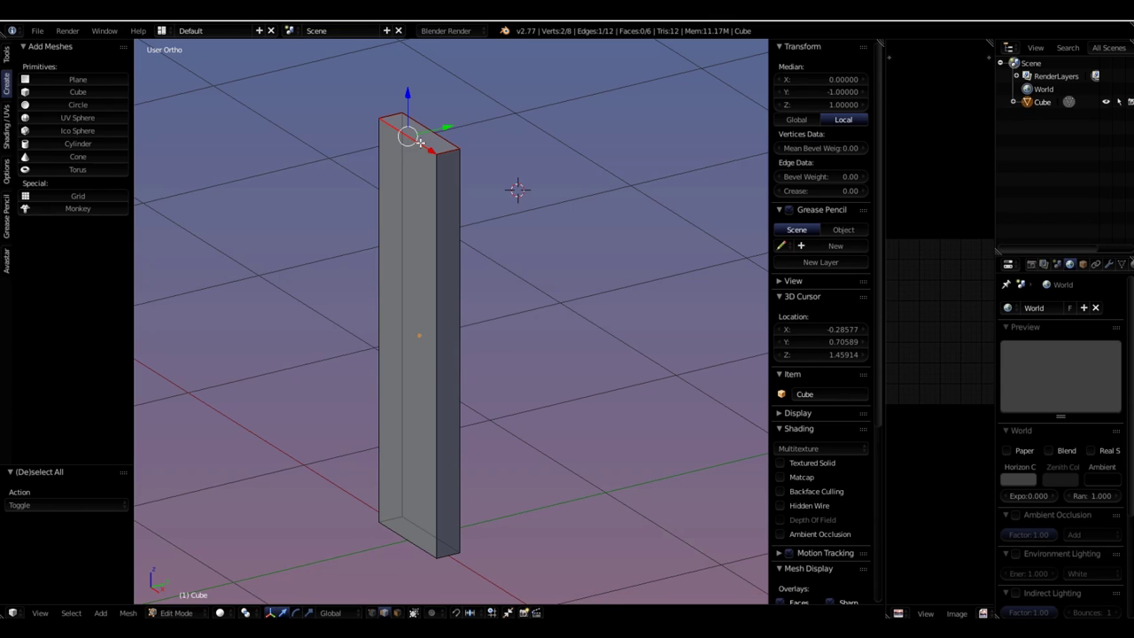
pyautogui.hotkey('ctrl', 'e')
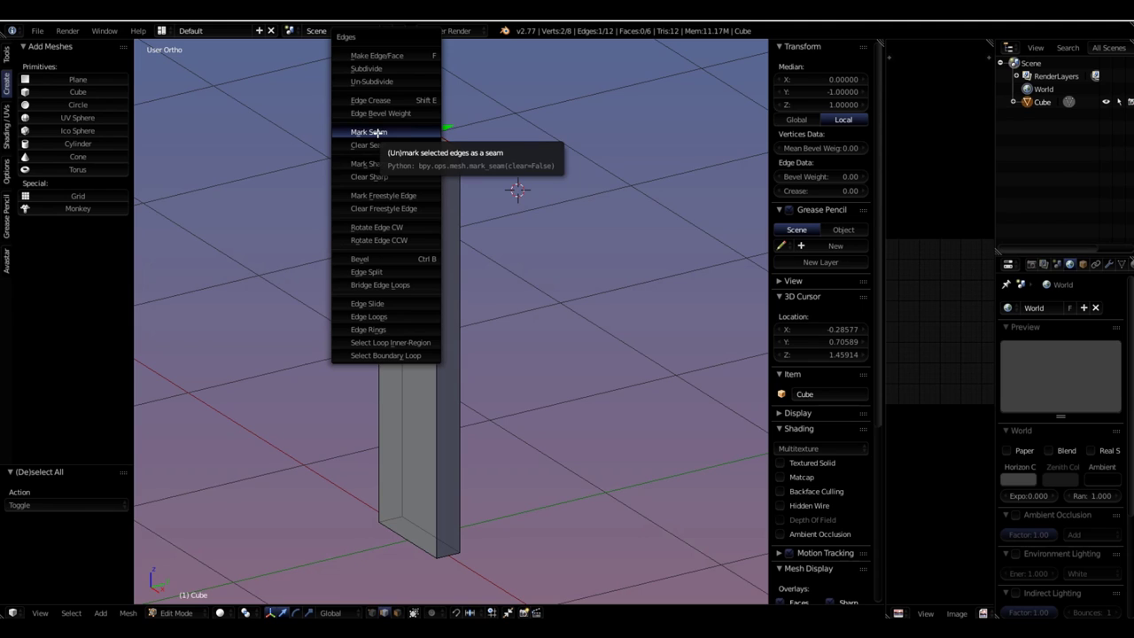
pyautogui.click(371, 177)
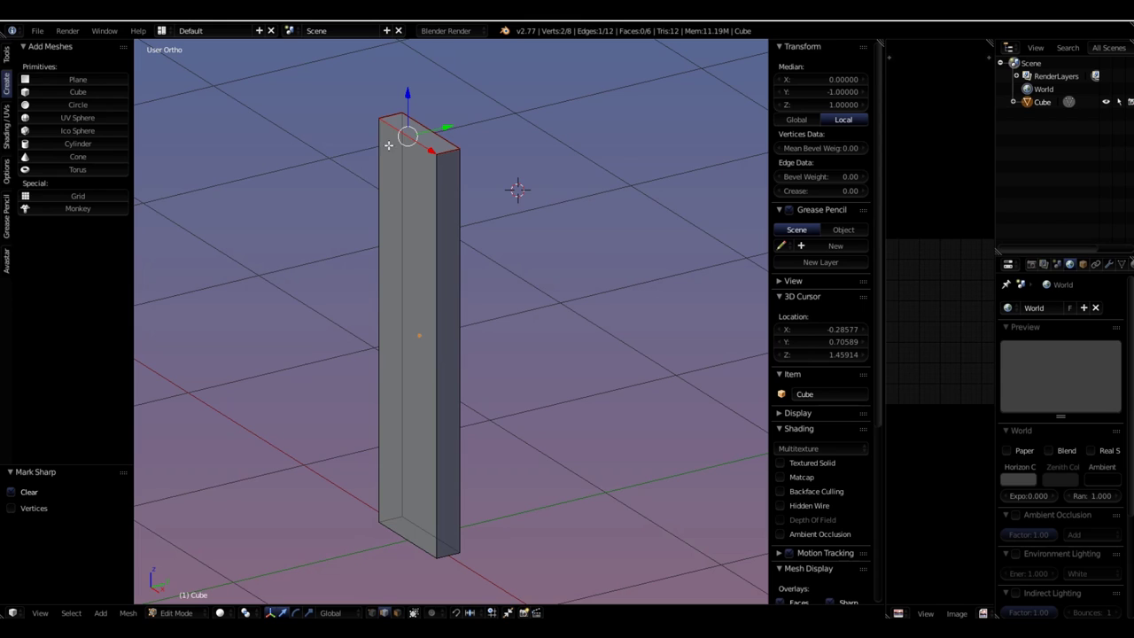
# Mark both short edges of the board's bottom face and its long edge directly below the top long seam as seams
pyautogui.rightClick(451, 151)
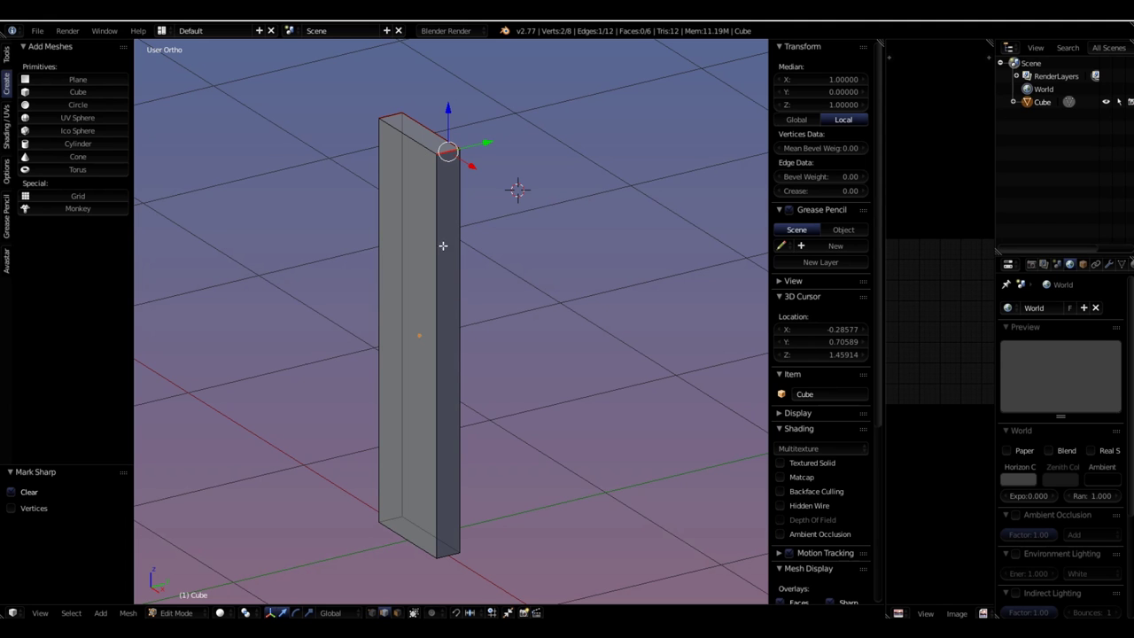
pyautogui.scroll(4, 456, 270)
pyautogui.scroll(-5, 450, 255)
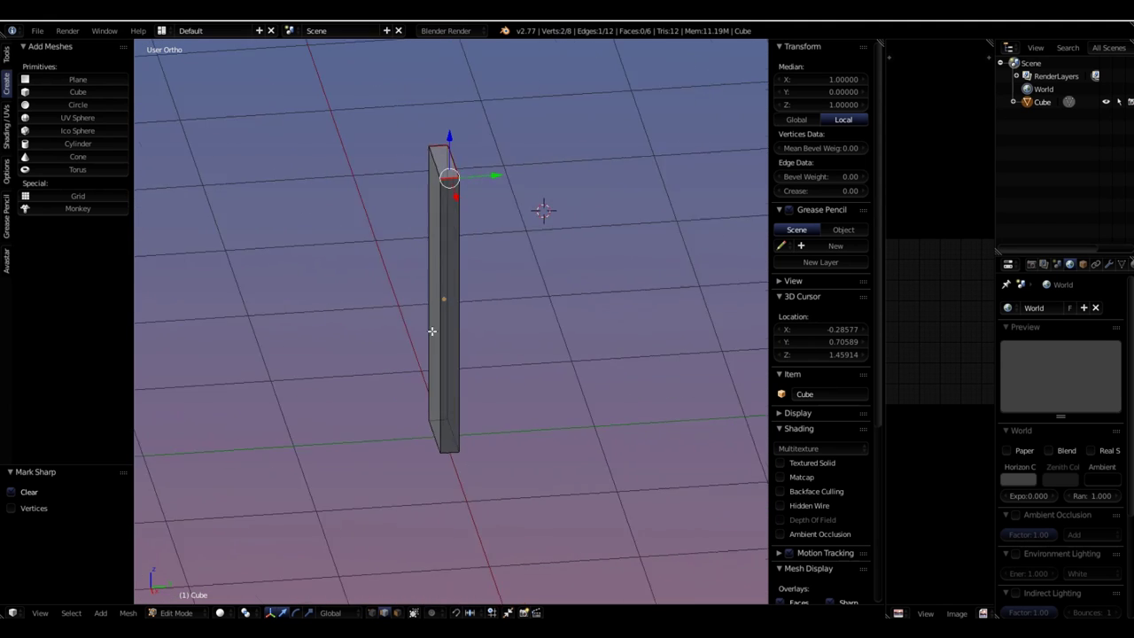
pyautogui.moveTo(450, 255); pyautogui.dragTo(194, 319, button='middle')
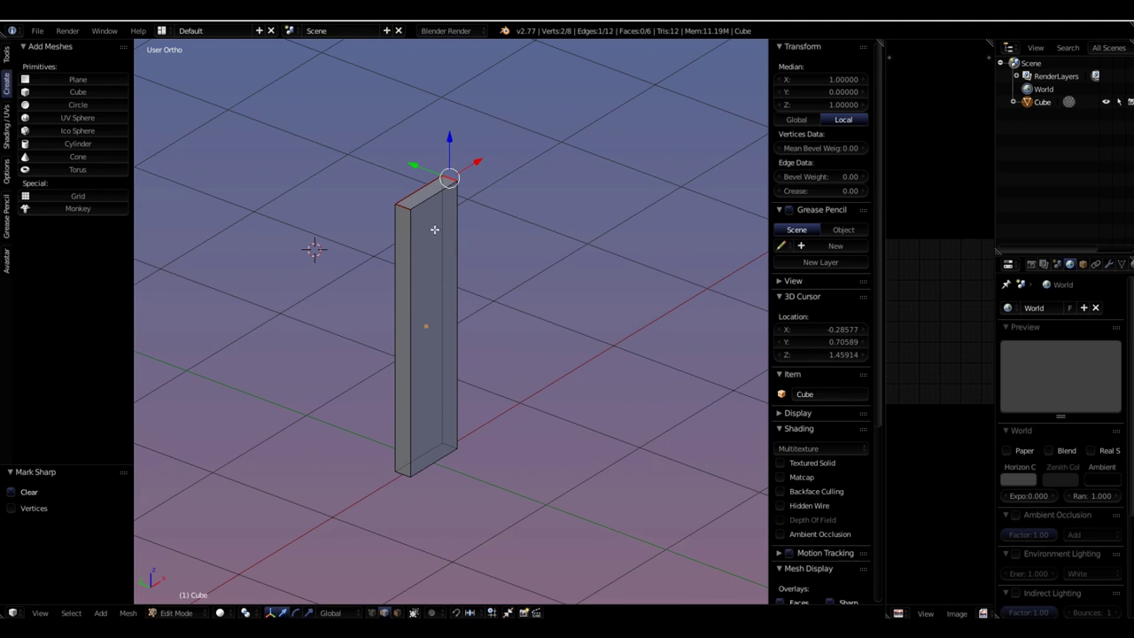
pyautogui.moveTo(435, 375); pyautogui.dragTo(457, 314, button='middle')
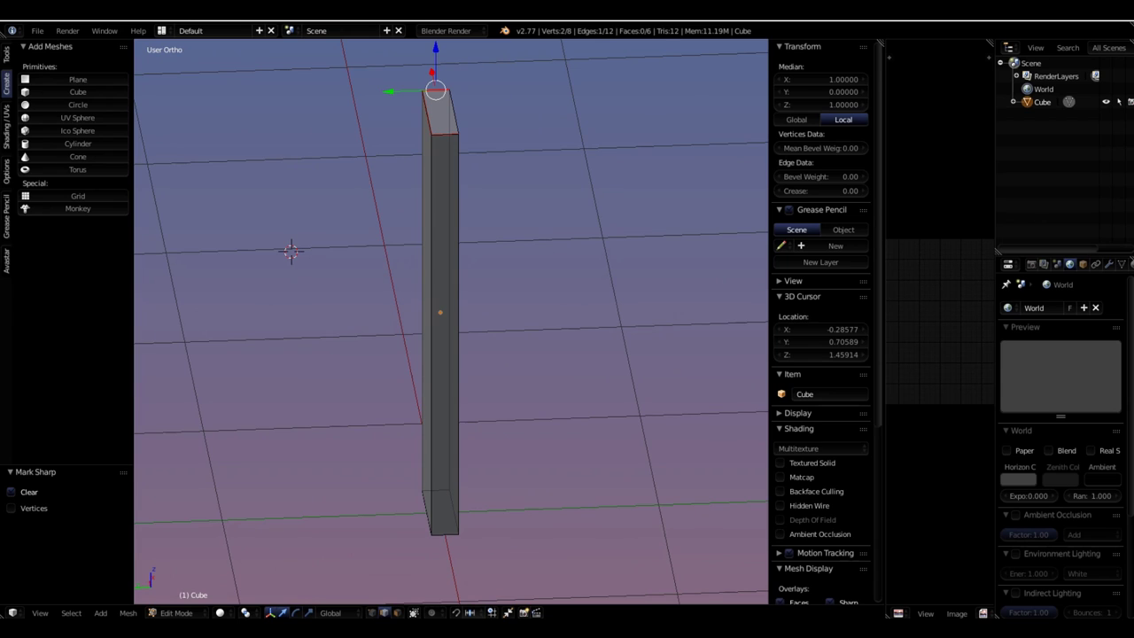
pyautogui.rightClick(442, 486)
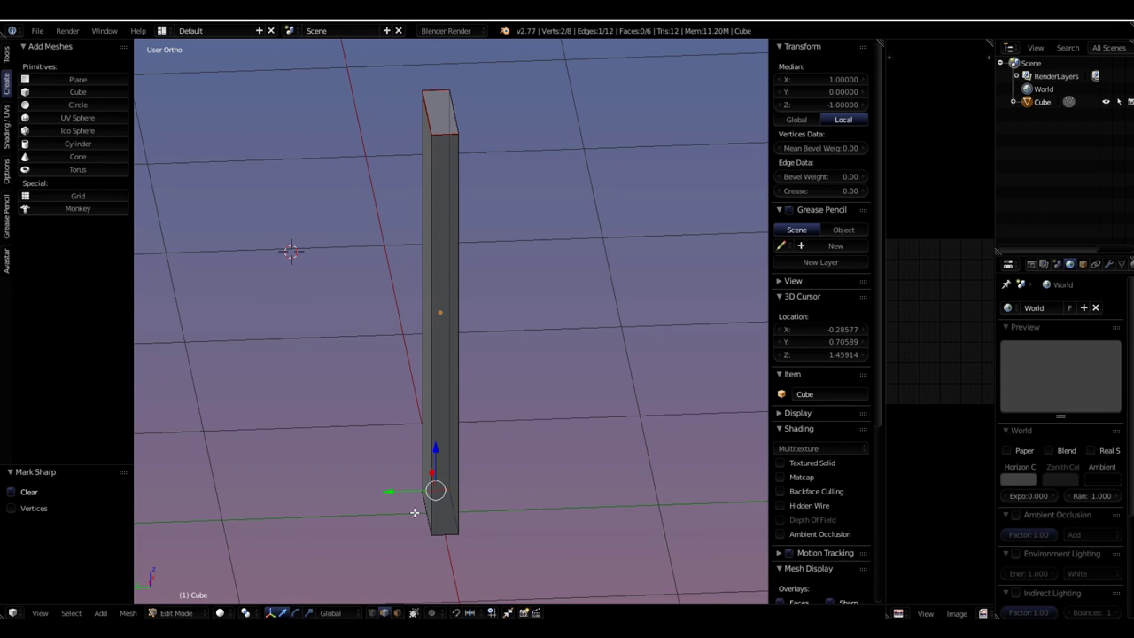
pyautogui.keyDown('shift'); pyautogui.rightClick(414, 512); pyautogui.keyUp('shift')
pyautogui.keyDown('shift'); pyautogui.rightClick(450, 537); pyautogui.keyUp('shift')
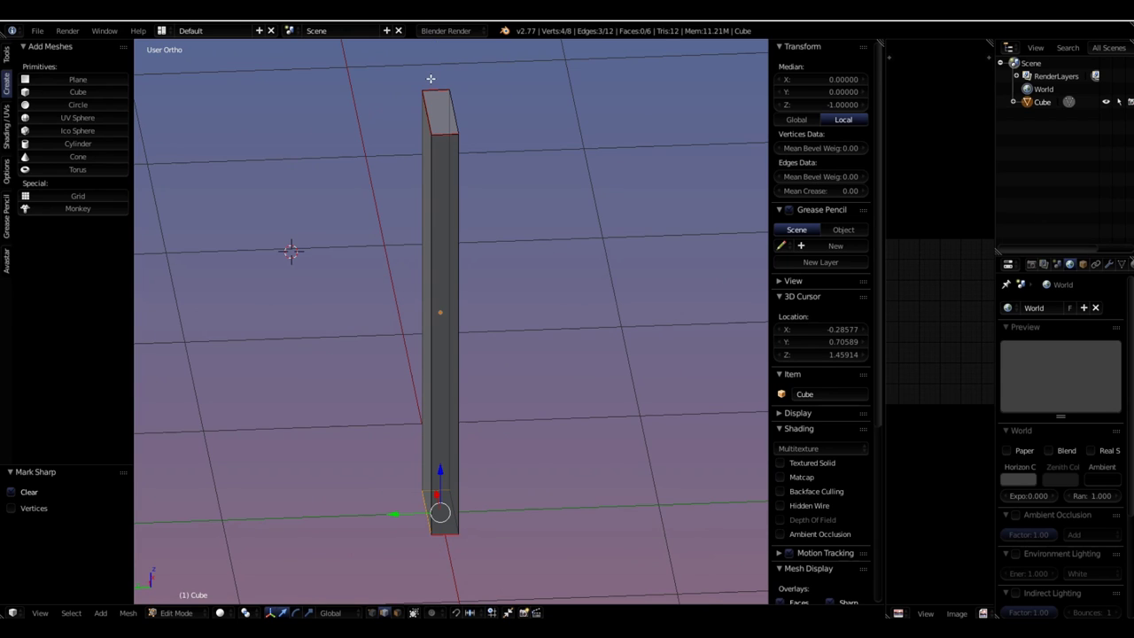
pyautogui.hotkey('ctrl', 'e')
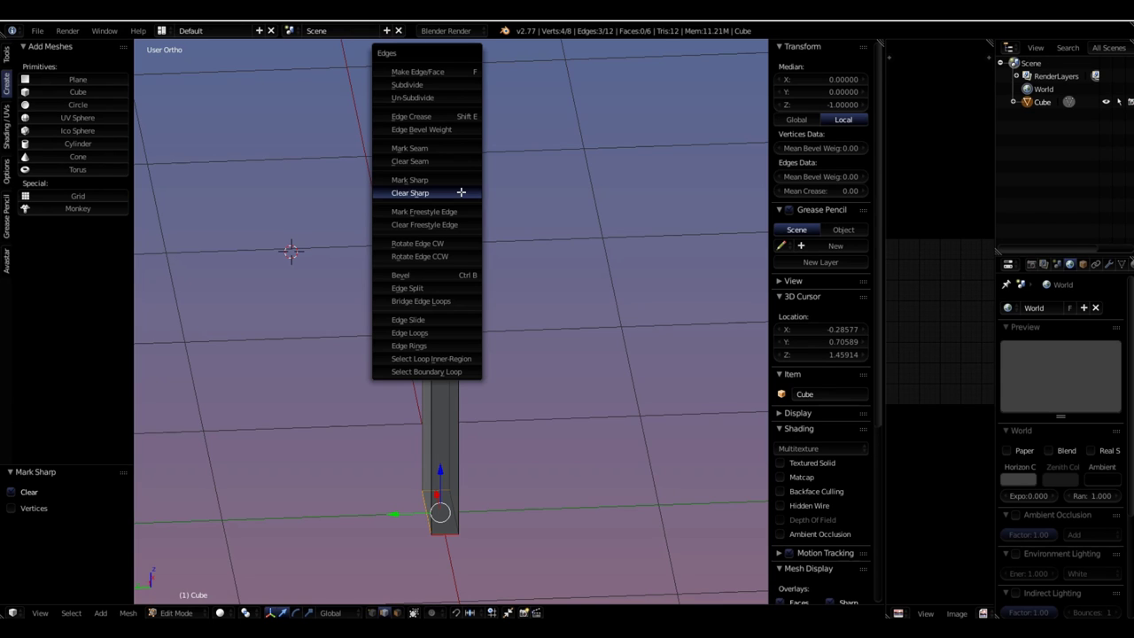
pyautogui.click(401, 145)
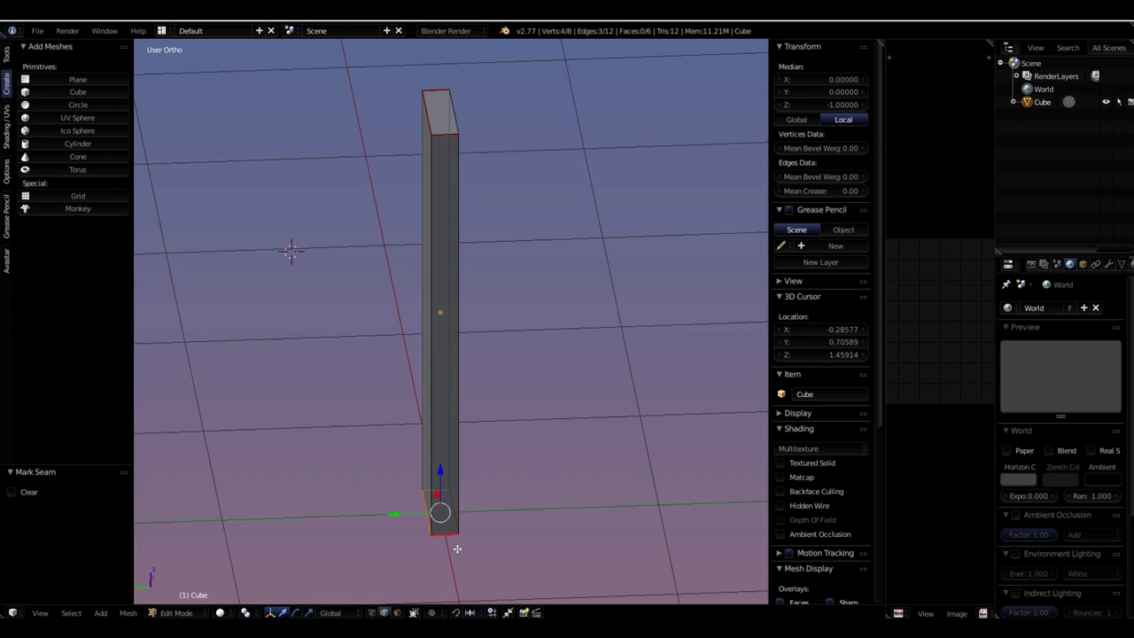
# Mark the vertical corner edge joining the ends of the top and bottom long seams as a seam
pyautogui.rightClick(434, 210)
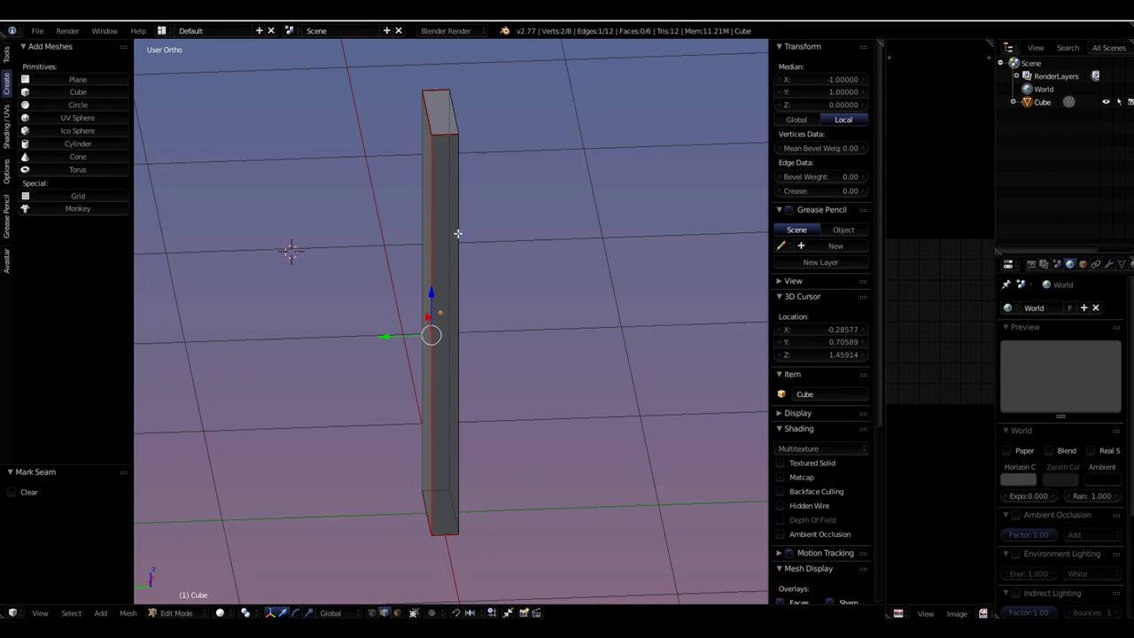
pyautogui.hotkey('ctrl', 'e')
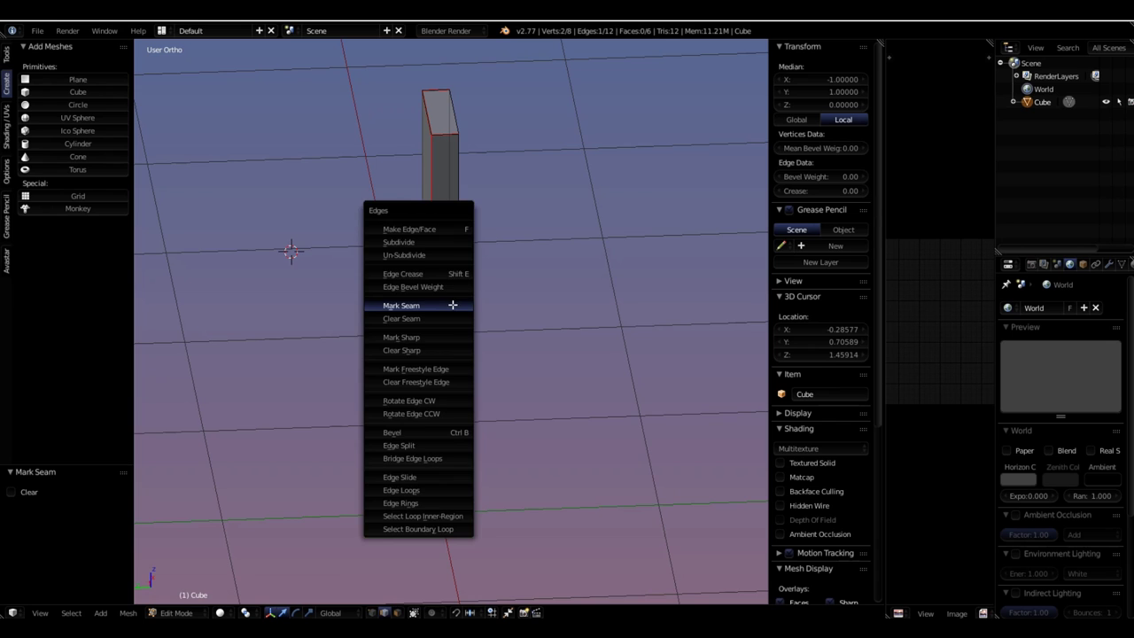
pyautogui.click(406, 306)
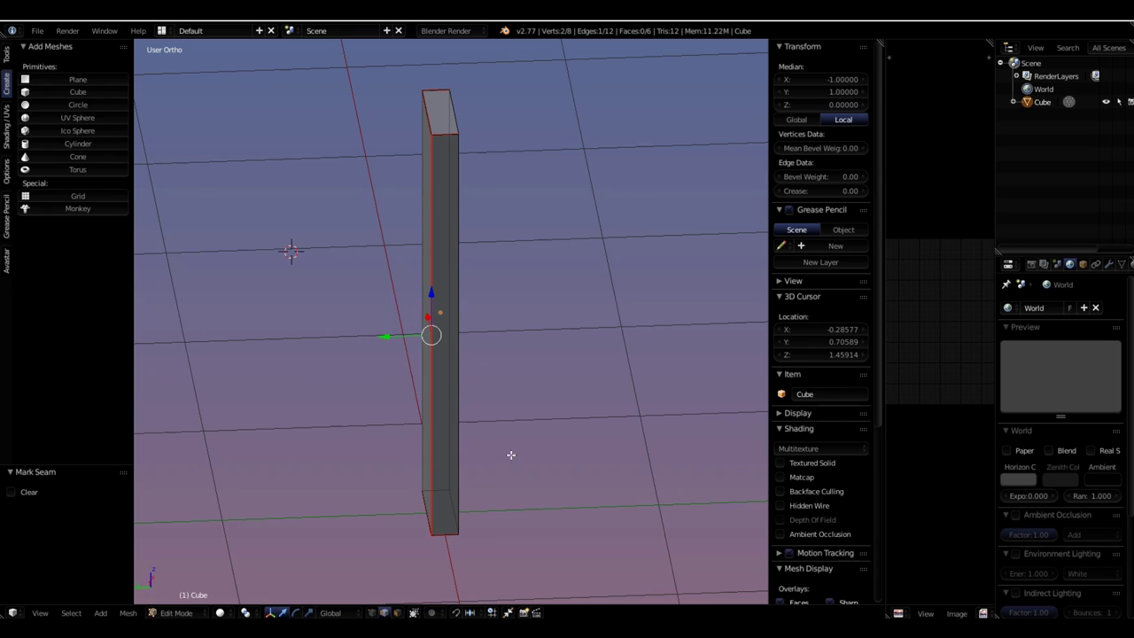
# Select the whole board, widen the UV/Image Editor area and unwrap the mesh with Unwrap
pyautogui.moveTo(510, 454); pyautogui.dragTo(567, 425, button='middle')
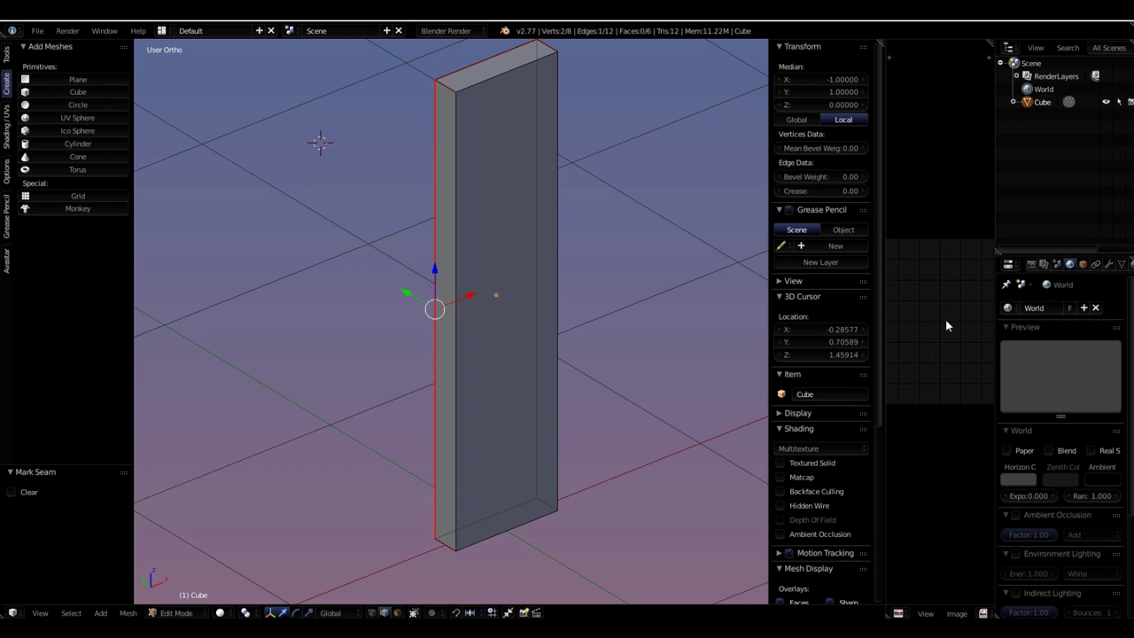
pyautogui.press('a')
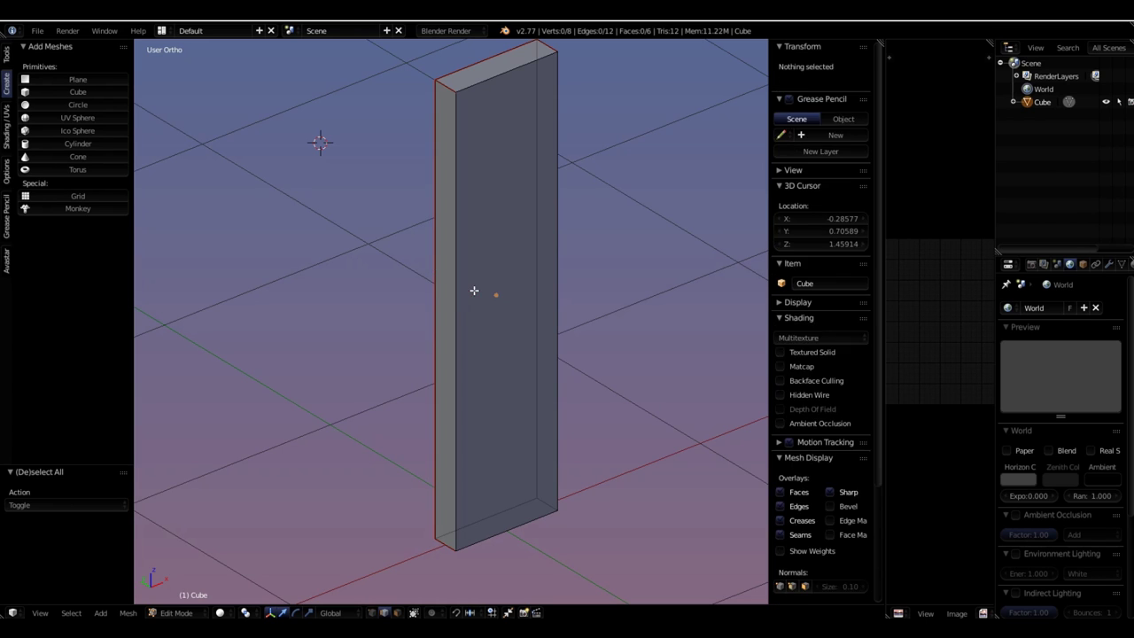
pyautogui.press('a')
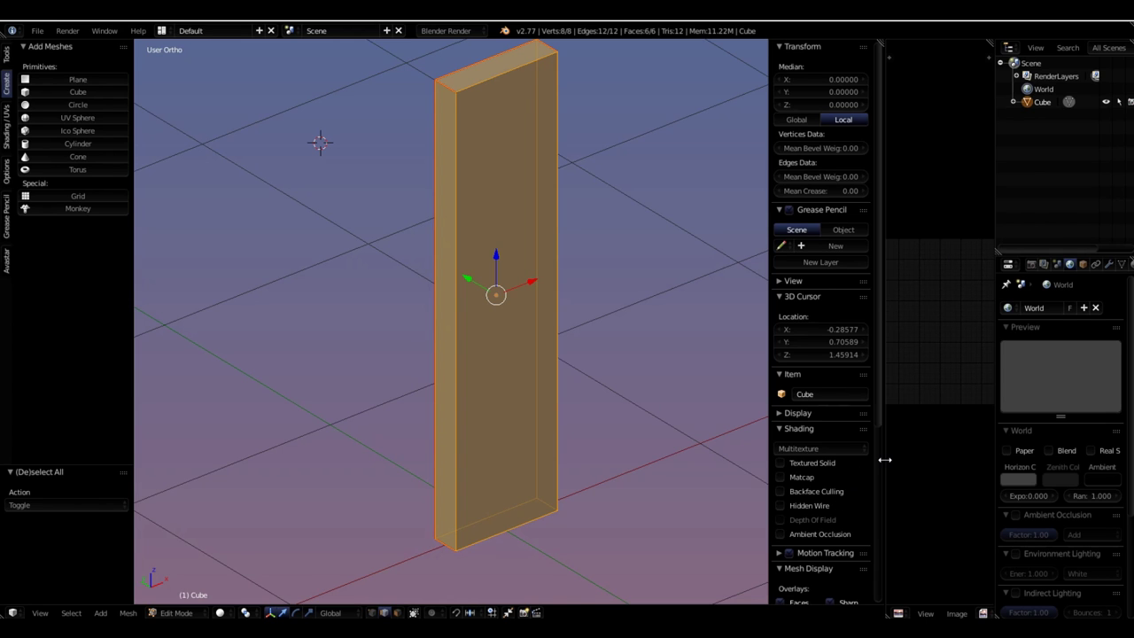
pyautogui.moveTo(880, 458); pyautogui.dragTo(779, 458)
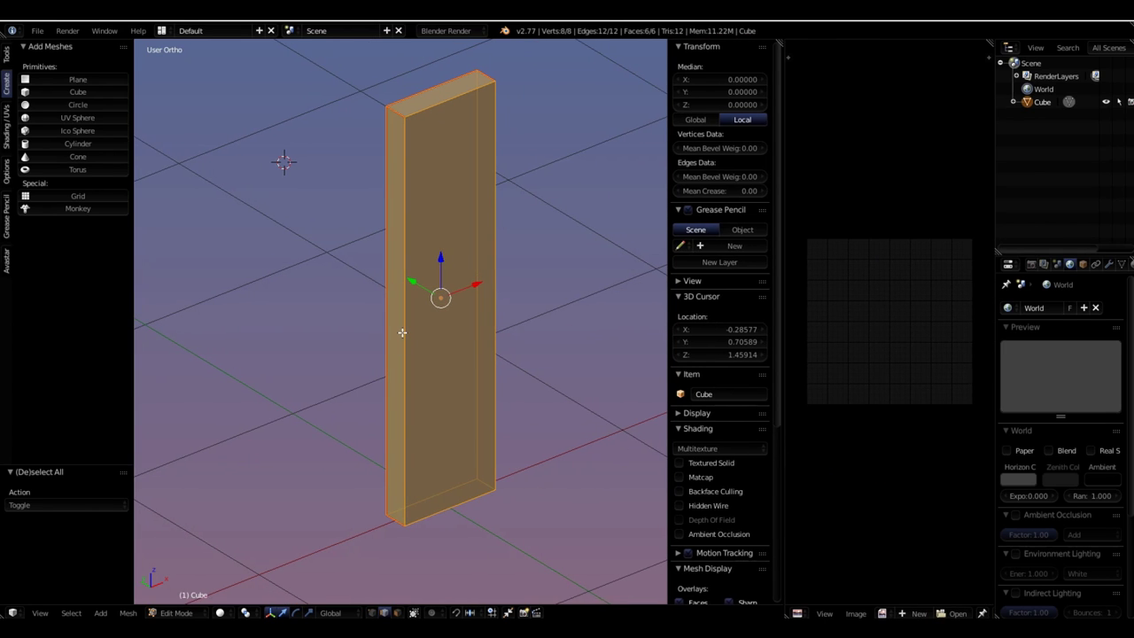
pyautogui.press('u')
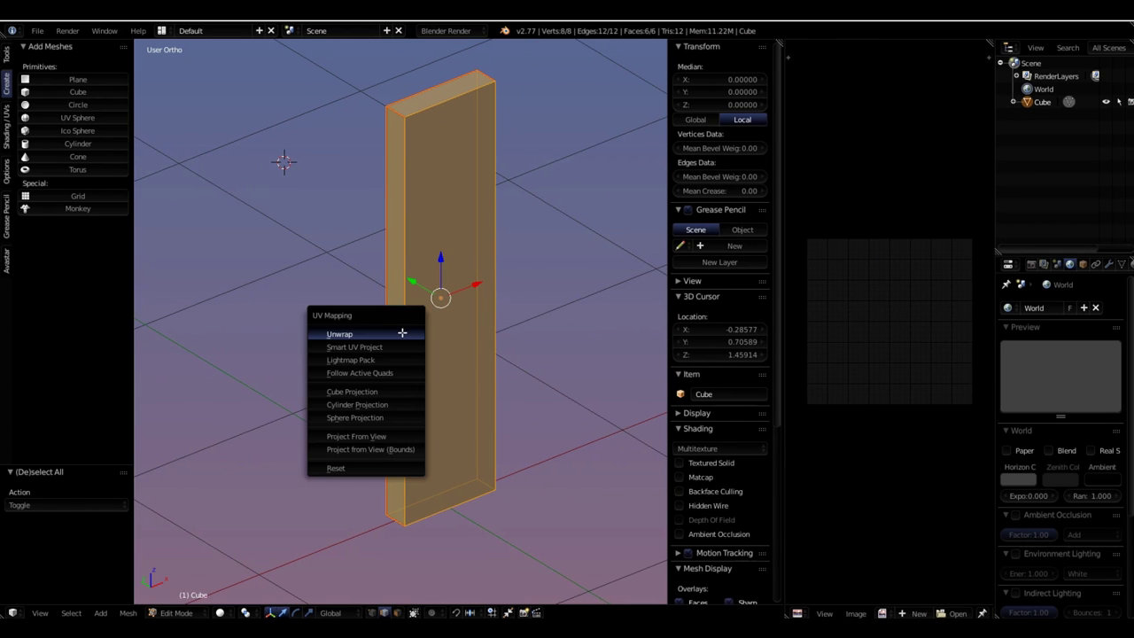
pyautogui.click(342, 334)
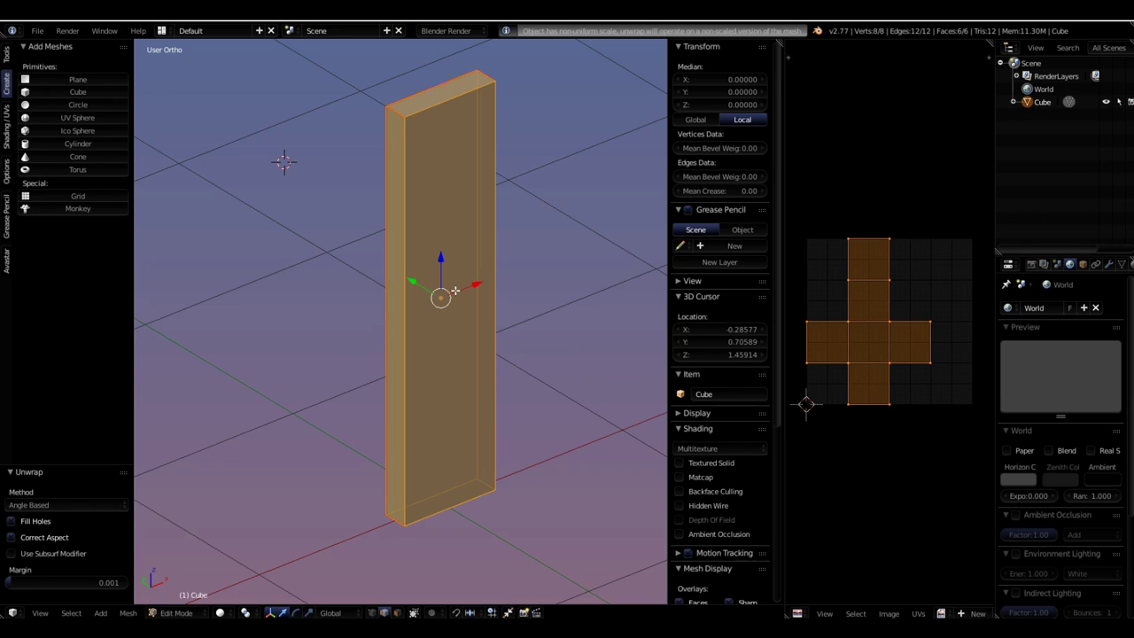
# Examine the board from several sides and compare its faces with the unwrapped UV layout
pyautogui.press('a')
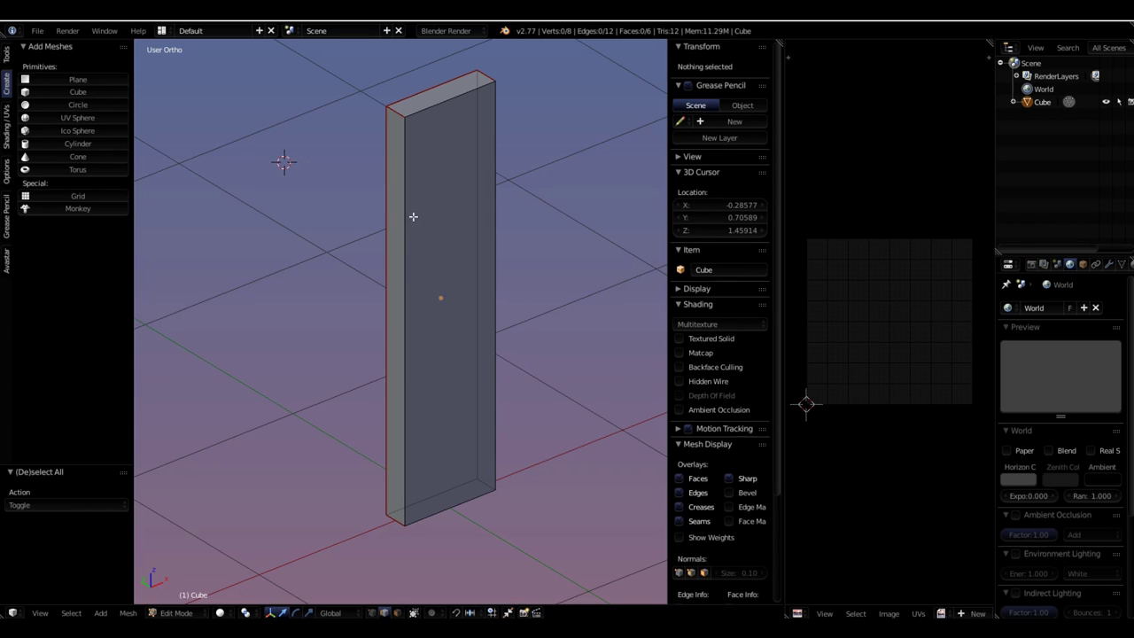
pyautogui.press('a')
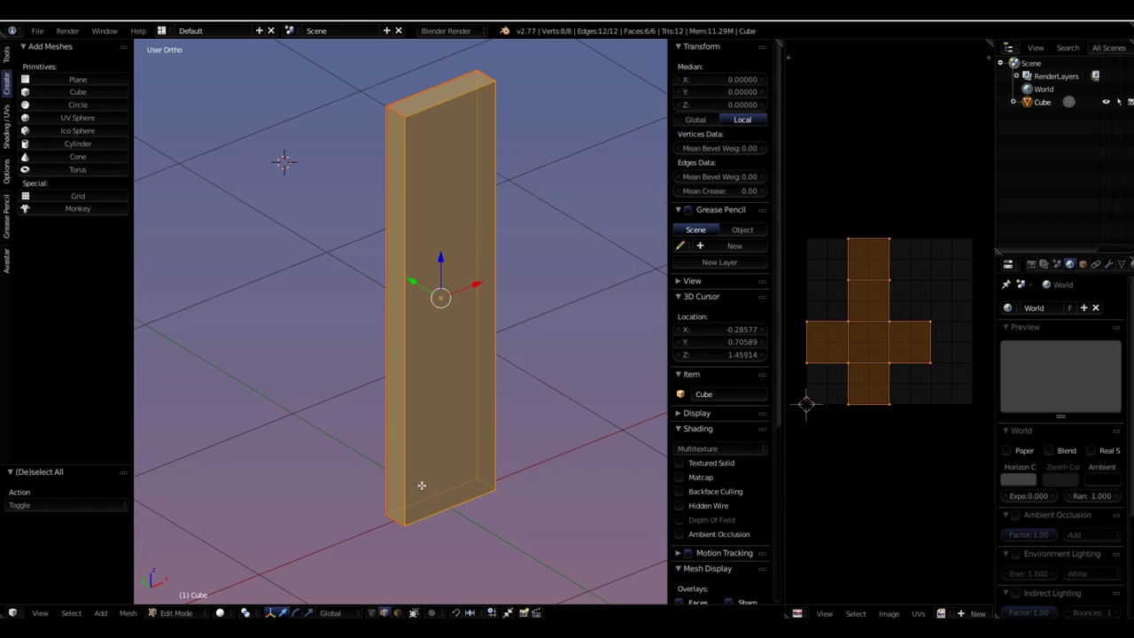
pyautogui.moveTo(443, 409); pyautogui.dragTo(630, 385, button='middle')
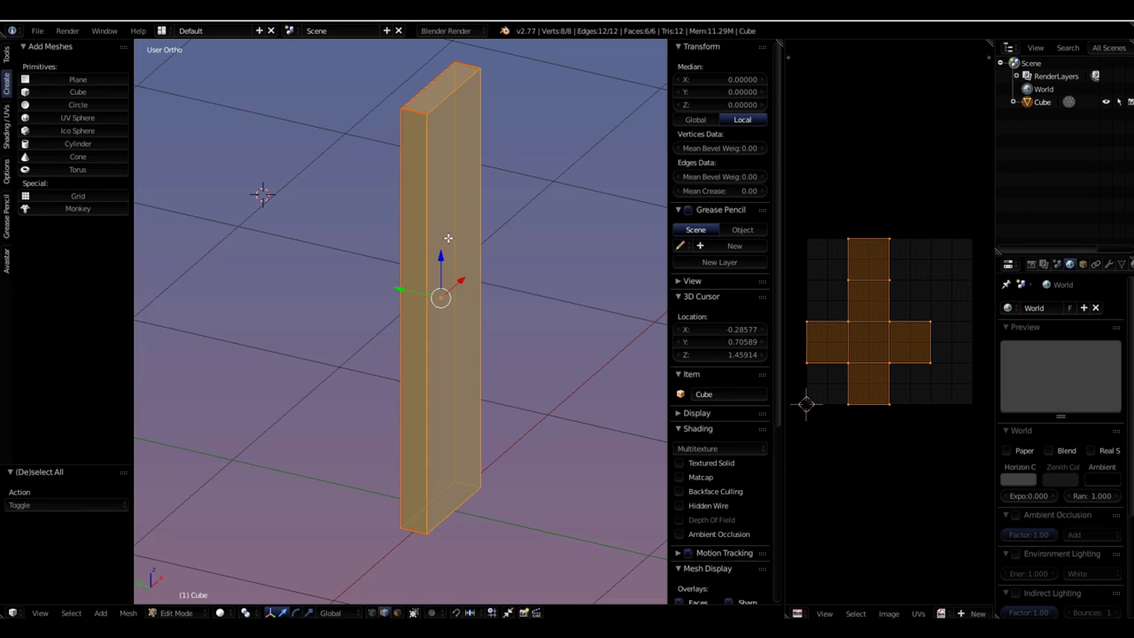
pyautogui.scroll(1, 441, 229)
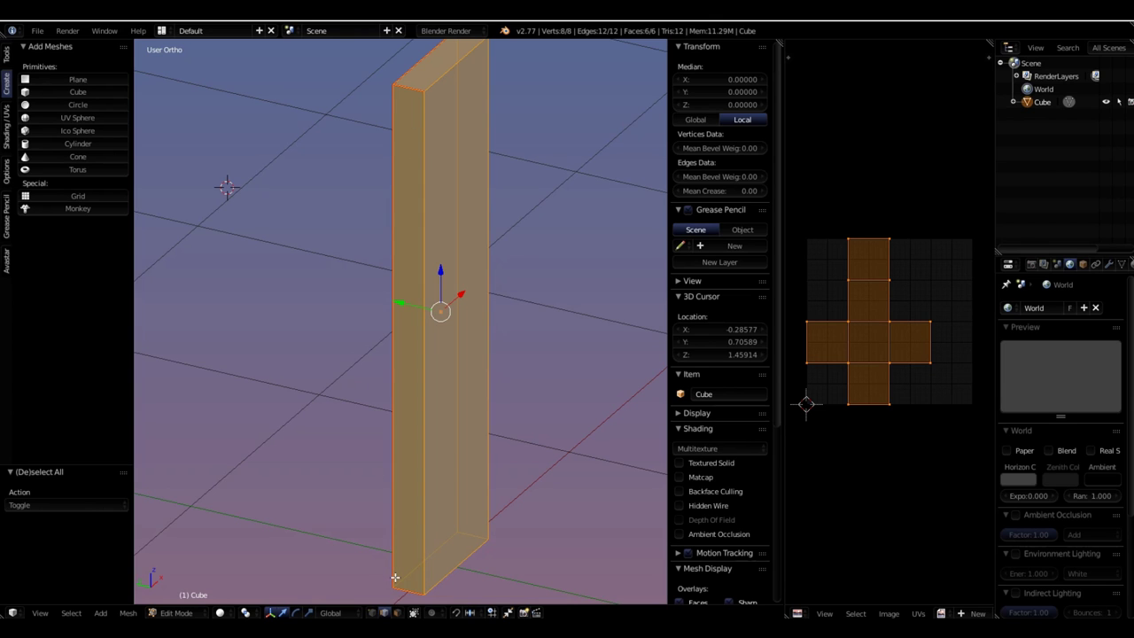
pyautogui.moveTo(440, 446); pyautogui.dragTo(484, 408, button='middle')
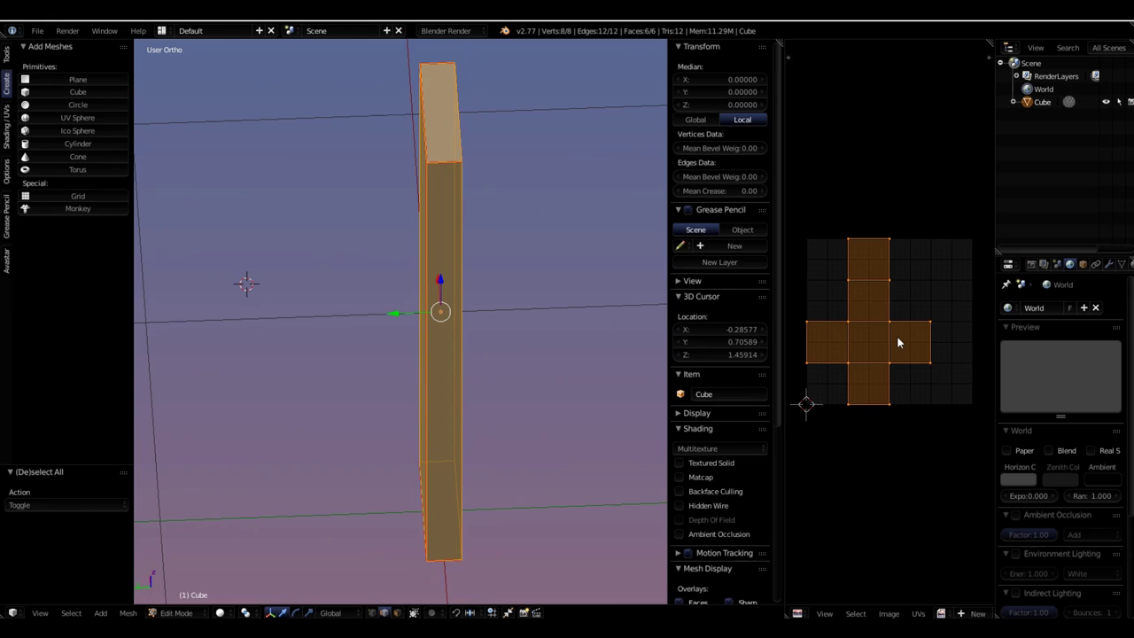
pyautogui.moveTo(524, 397); pyautogui.dragTo(916, 271, button='middle')
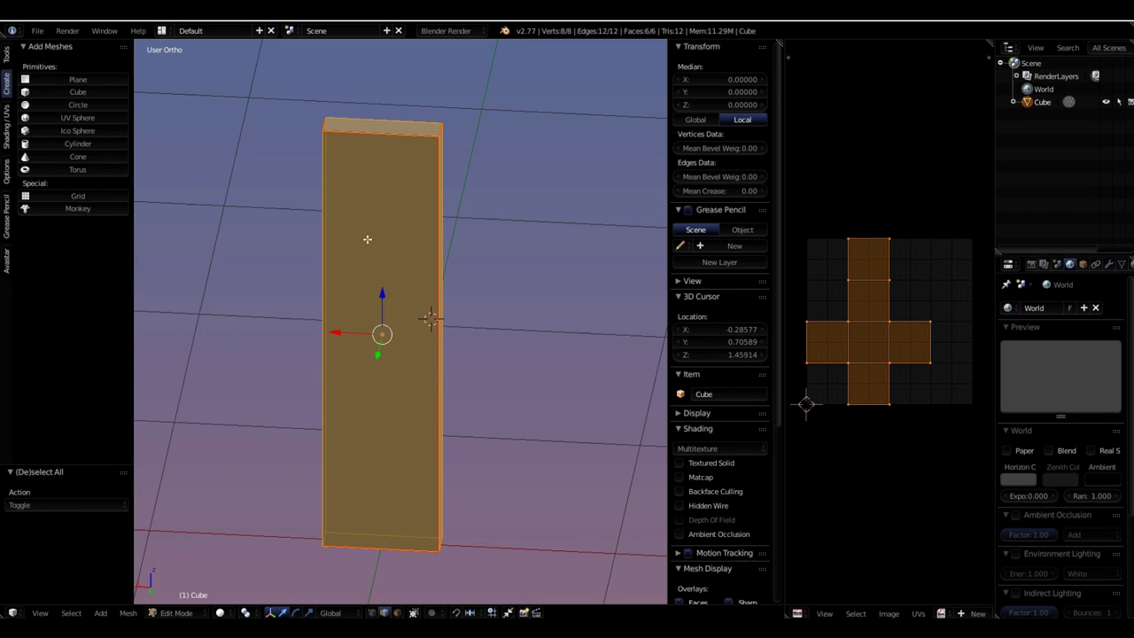
pyautogui.moveTo(427, 402); pyautogui.dragTo(428, 349, button='middle')
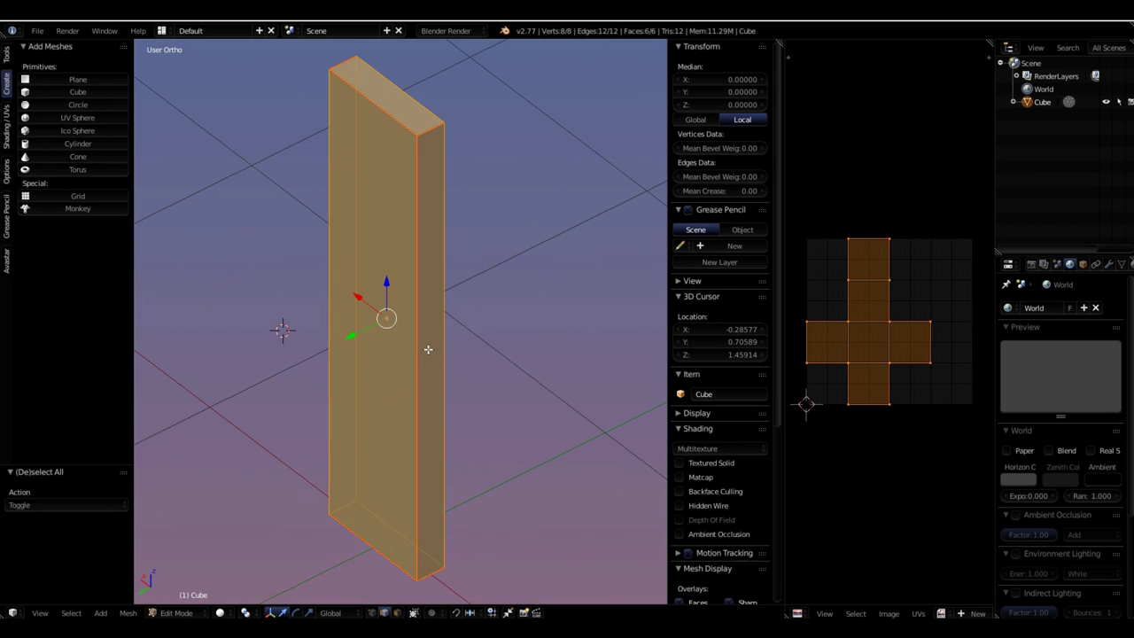
pyautogui.hotkey('ctrl', 'z')
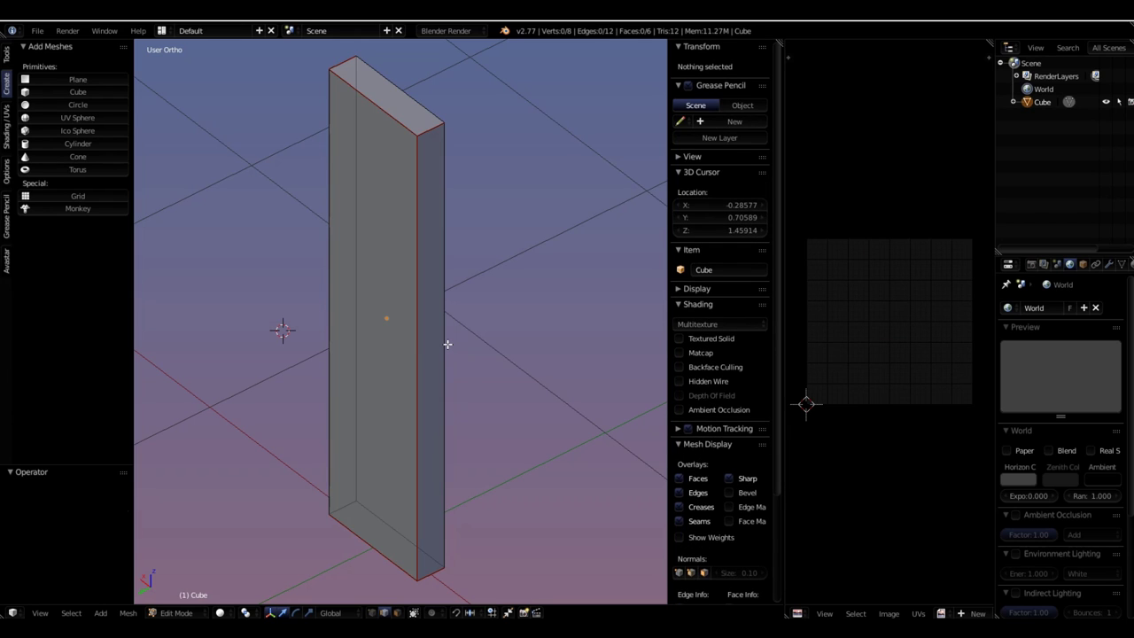
pyautogui.press('u')
pyautogui.press('u')
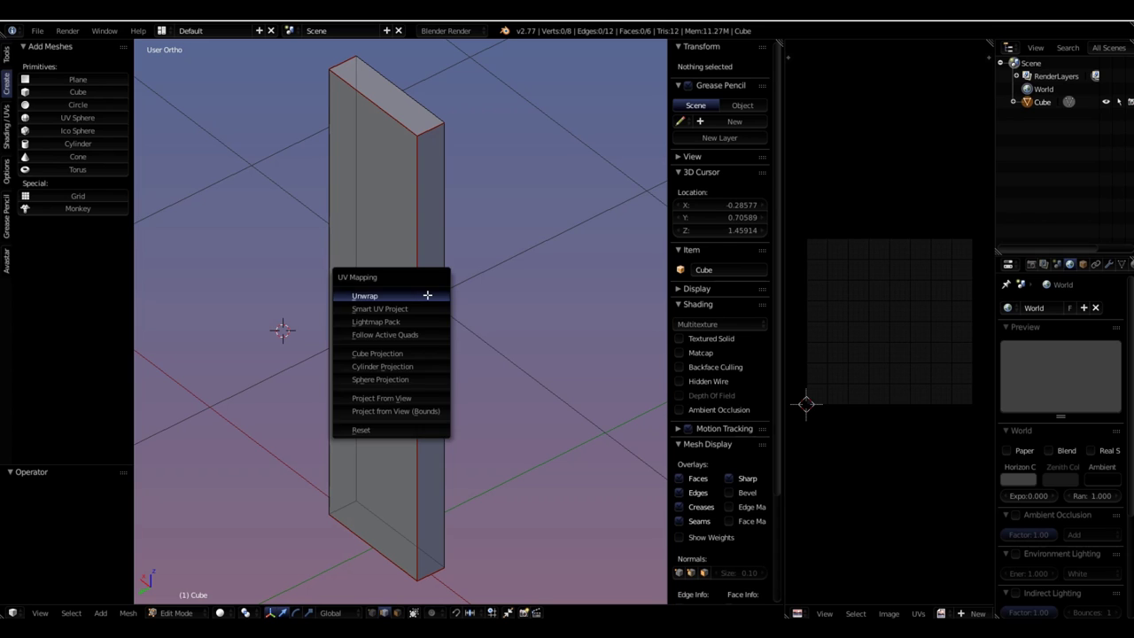
pyautogui.press('Escape')
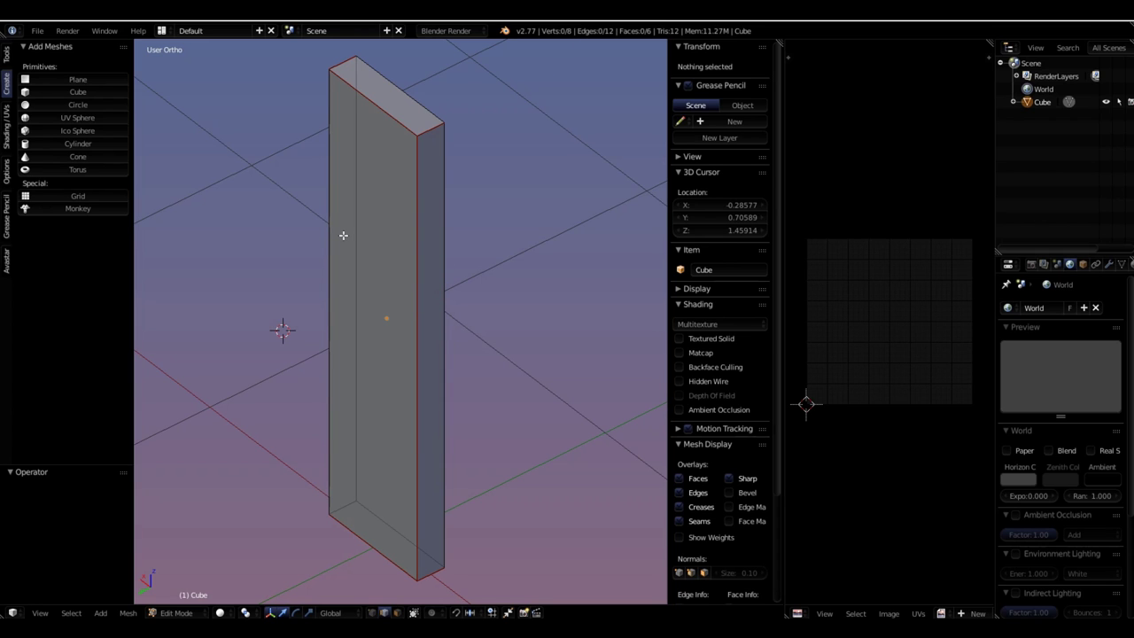
# Select the whole board again and repeat the Unwrap on all of its faces
pyautogui.press('a')
pyautogui.press('u')
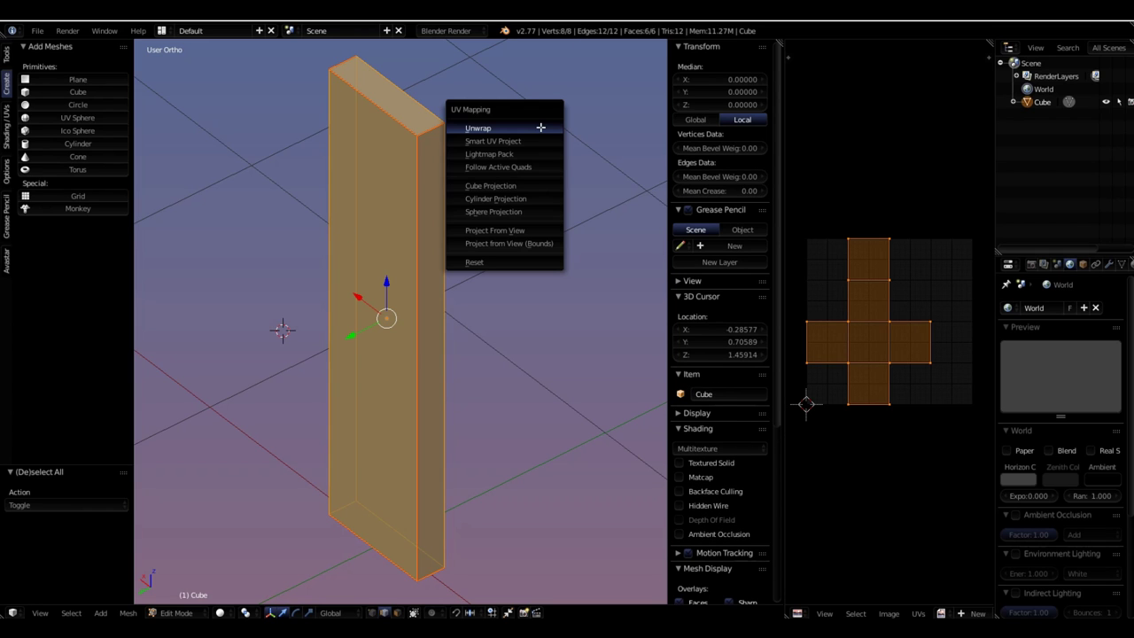
pyautogui.click(478, 129)
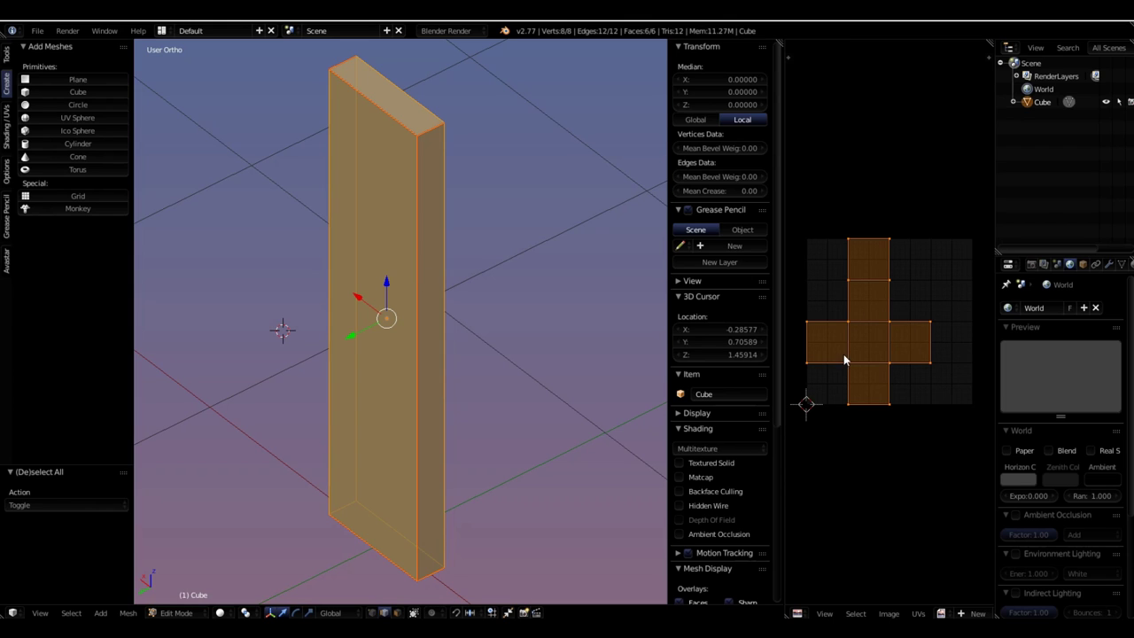
pyautogui.press('u')
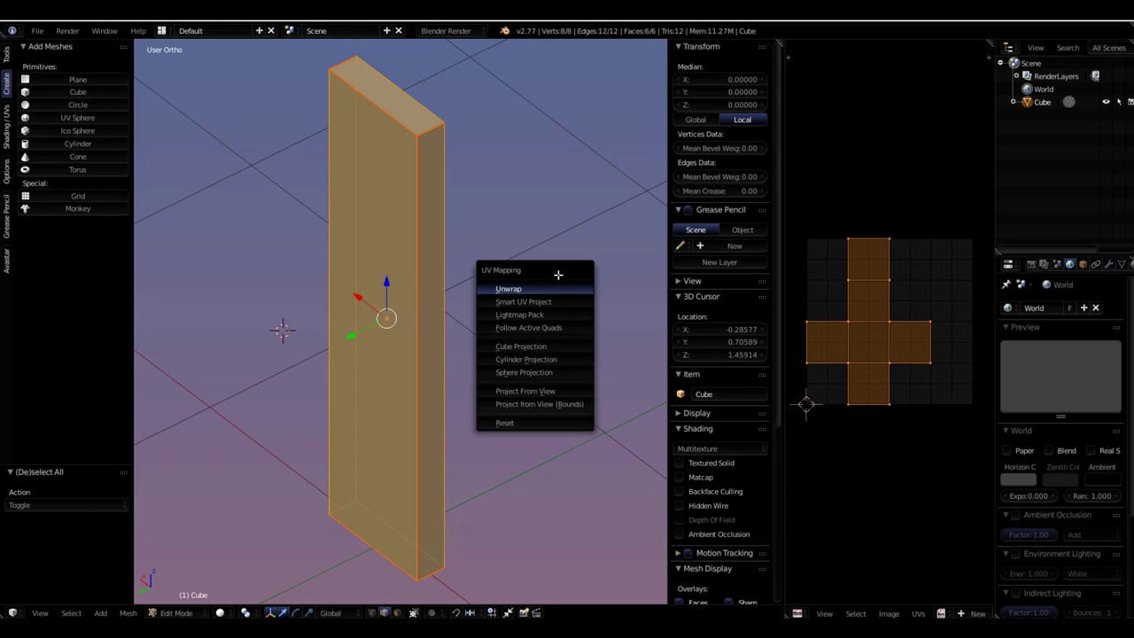
pyautogui.click(512, 290)
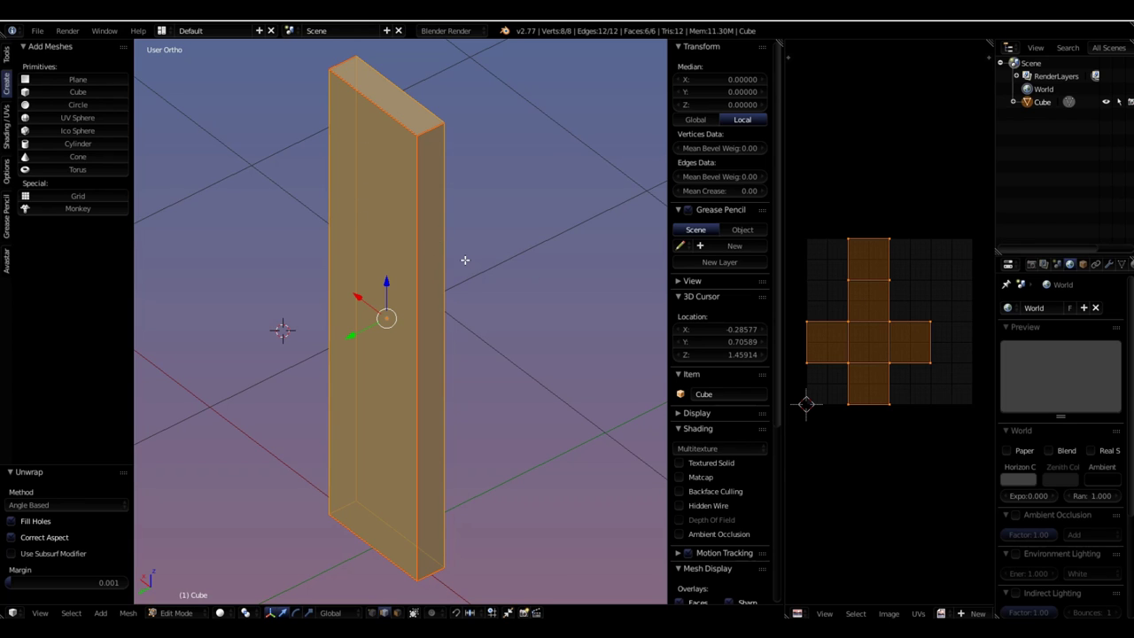
# Apply the board's scale in Object Mode and return to Edit Mode
pyautogui.press('Tab')
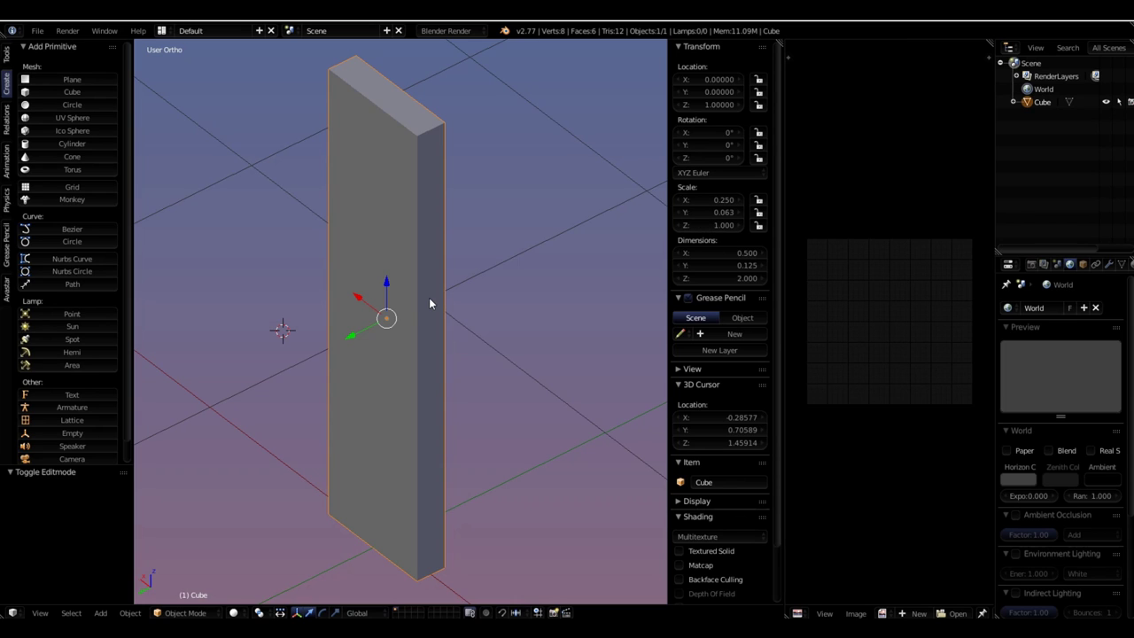
pyautogui.hotkey('ctrl', 'a')
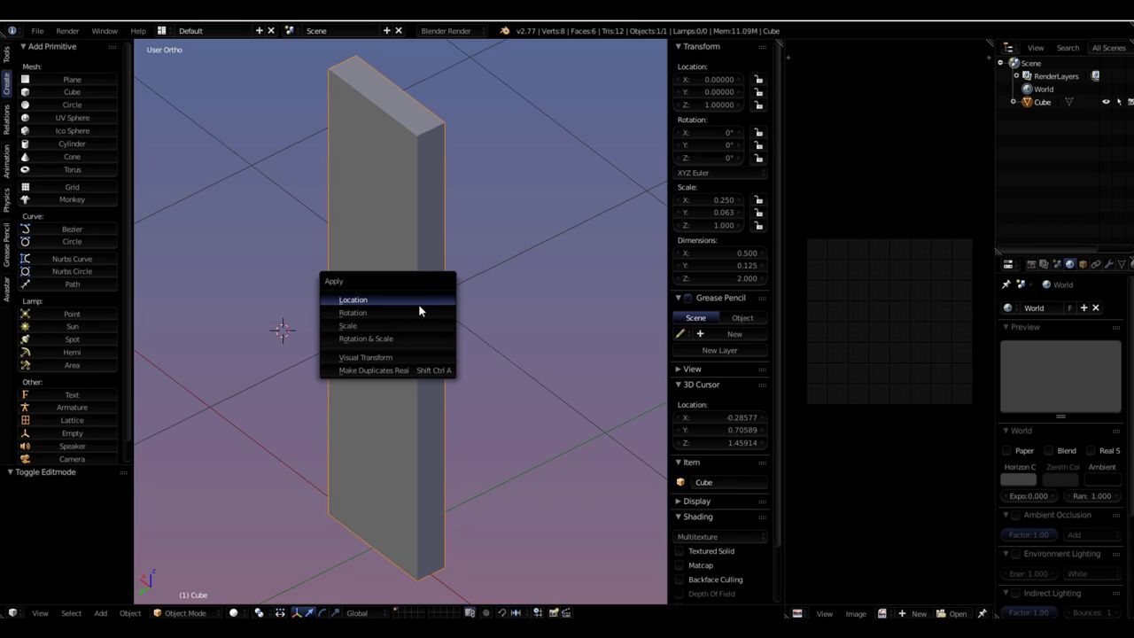
pyautogui.click(350, 326)
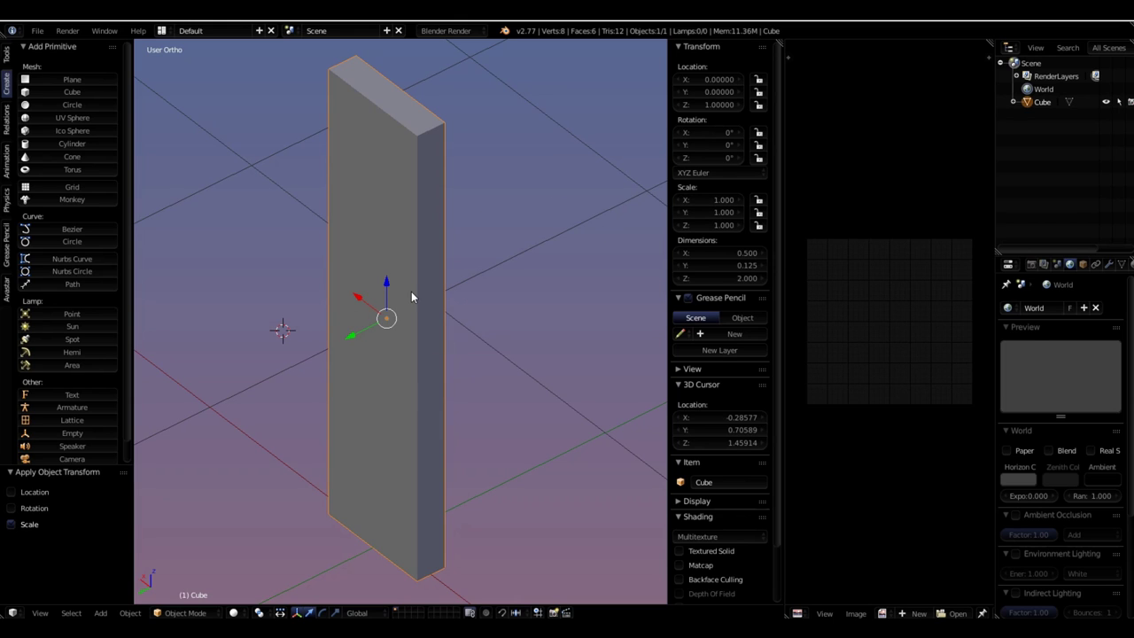
pyautogui.press('Tab')
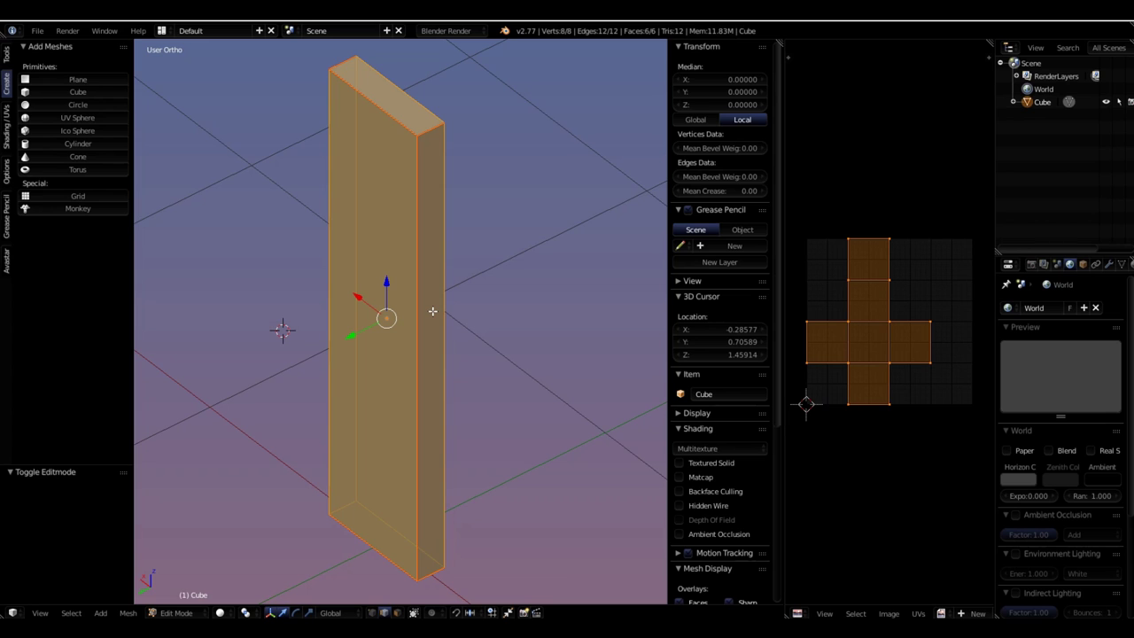
# Unwrap all of the board's faces again with Unwrap and centre the new layout in the UV/Image Editor
pyautogui.press('u')
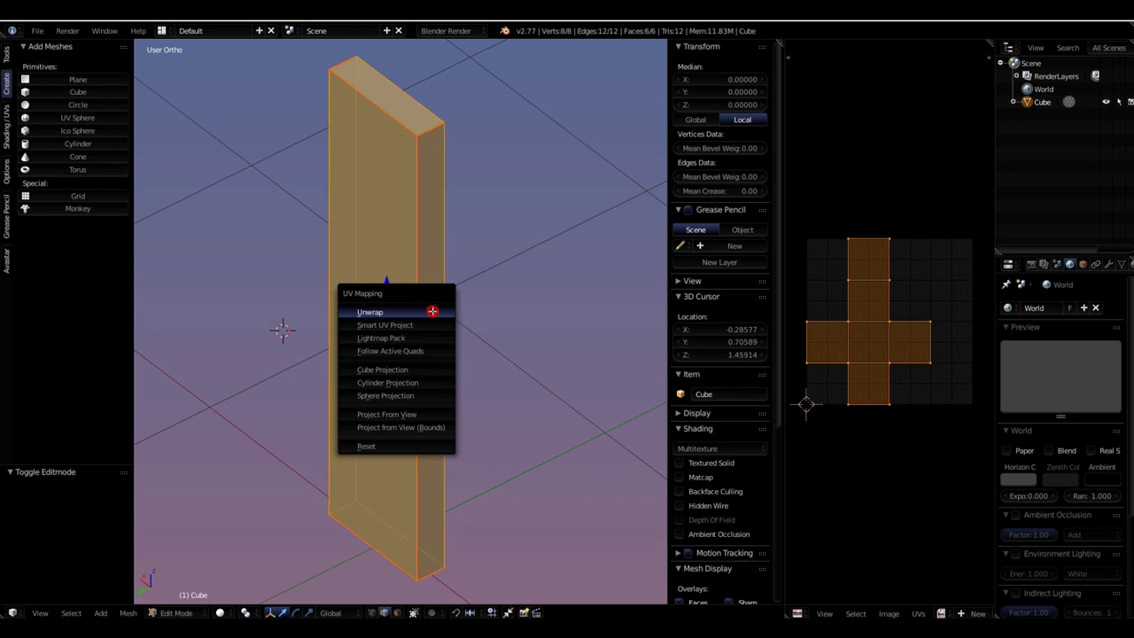
pyautogui.click(432, 311)
pyautogui.moveTo(833, 367); pyautogui.dragTo(871, 381, button='middle')
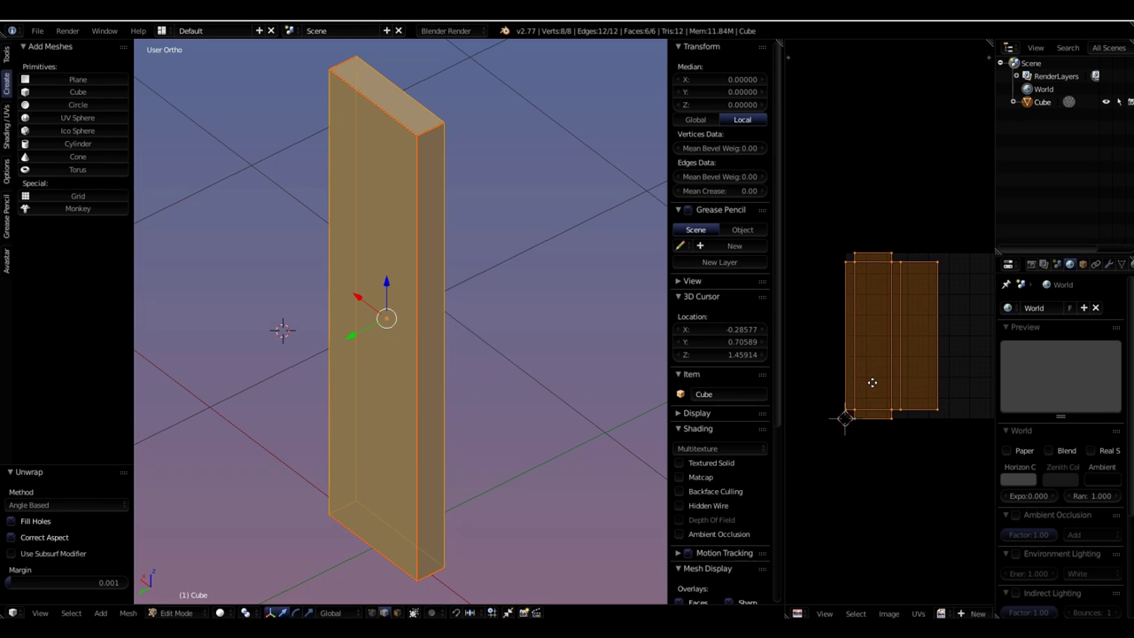
# Add one lengthwise vertical loop cut near a narrow side of the board, slid by about 0.80, and deselect everything
pyautogui.moveTo(392, 417); pyautogui.dragTo(386, 390, button='middle')
pyautogui.scroll(1, 878, 337)
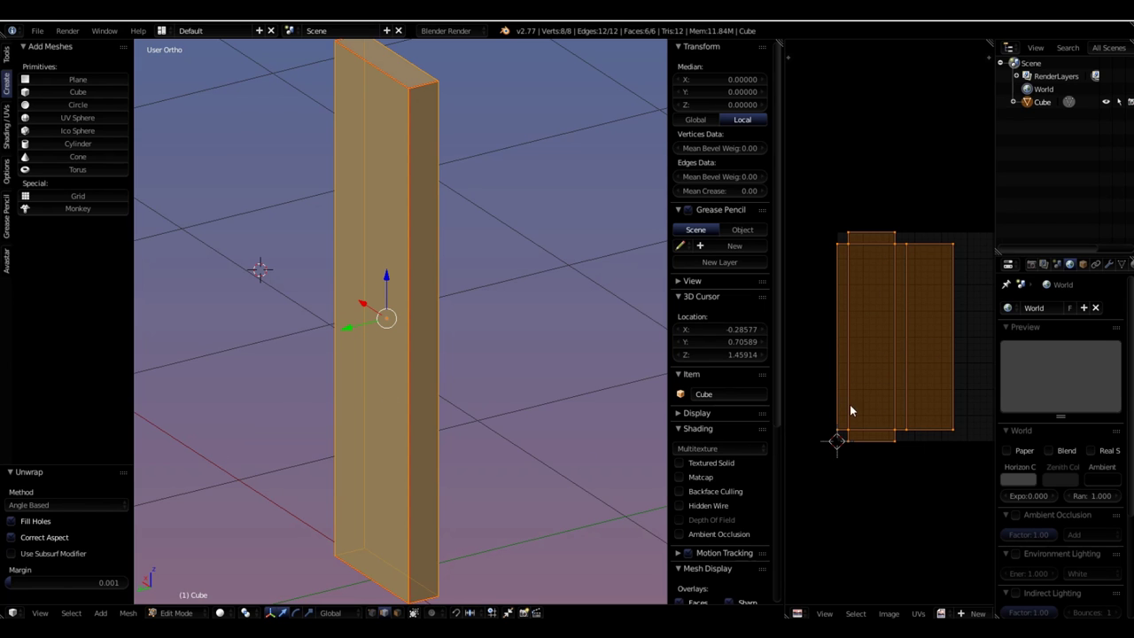
pyautogui.moveTo(407, 319); pyautogui.dragTo(390, 348, button='middle')
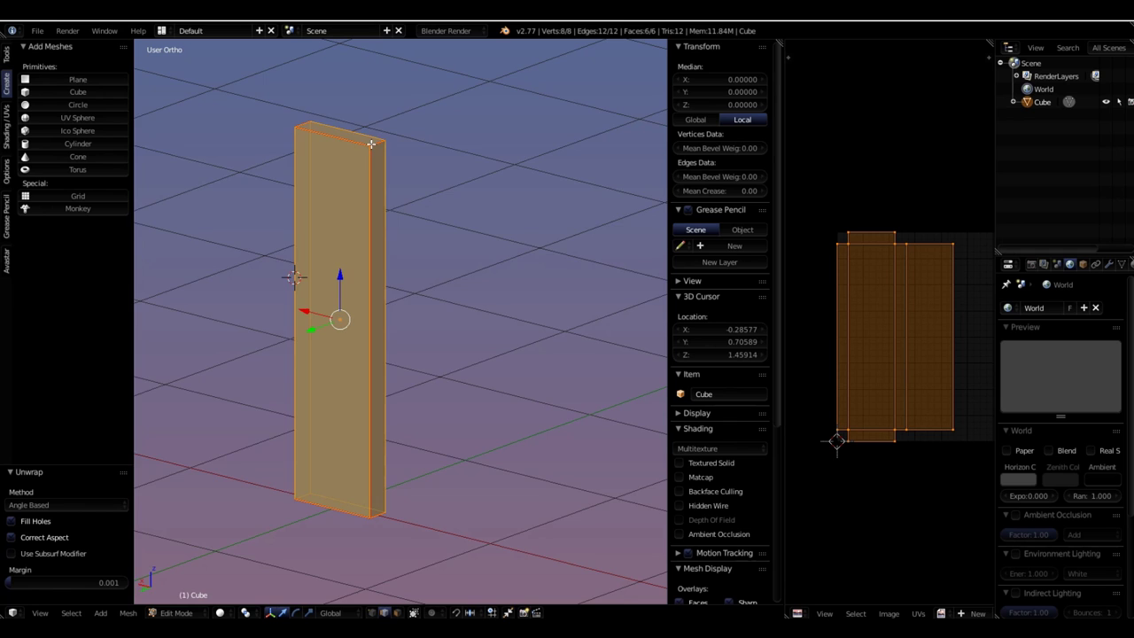
pyautogui.moveTo(421, 202); pyautogui.dragTo(343, 171, button='middle')
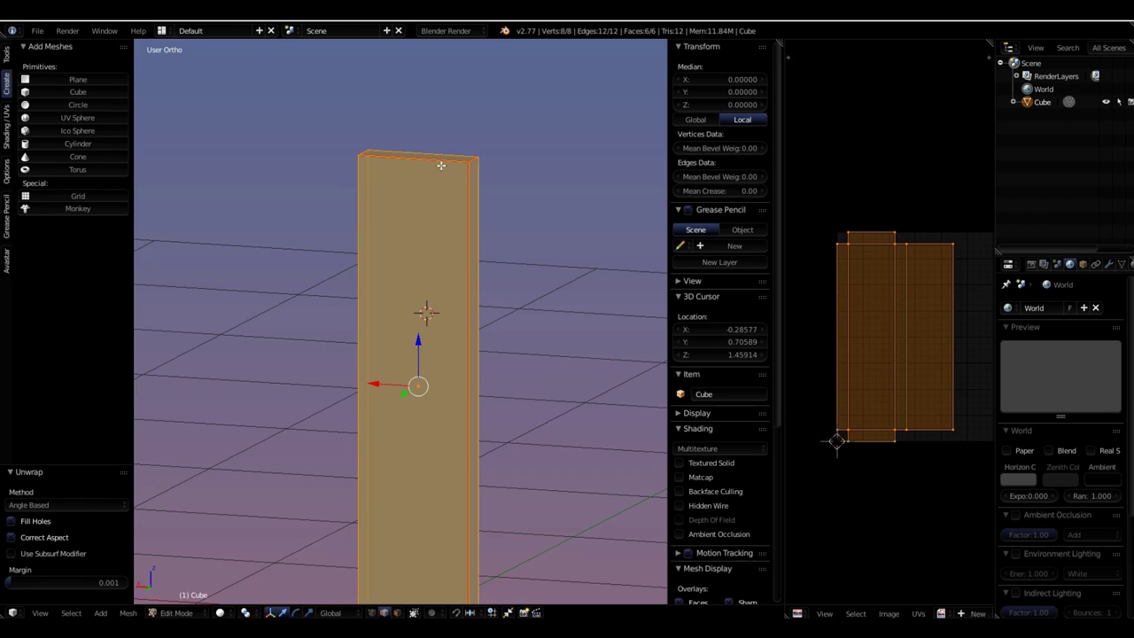
pyautogui.hotkey('ctrl', 'r')
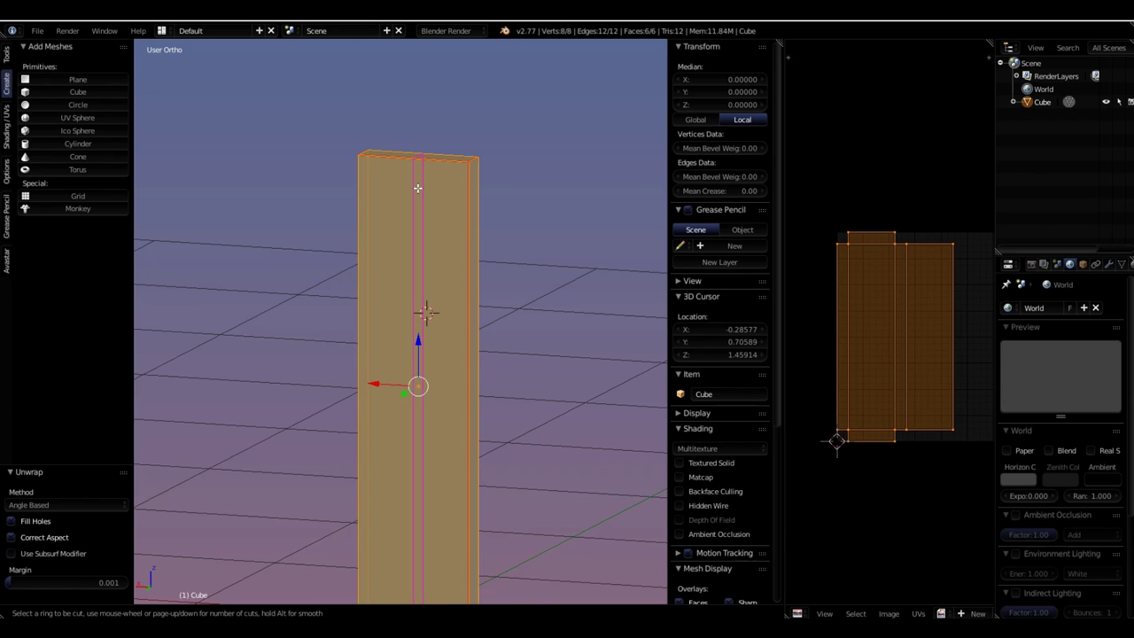
pyautogui.click(417, 188)
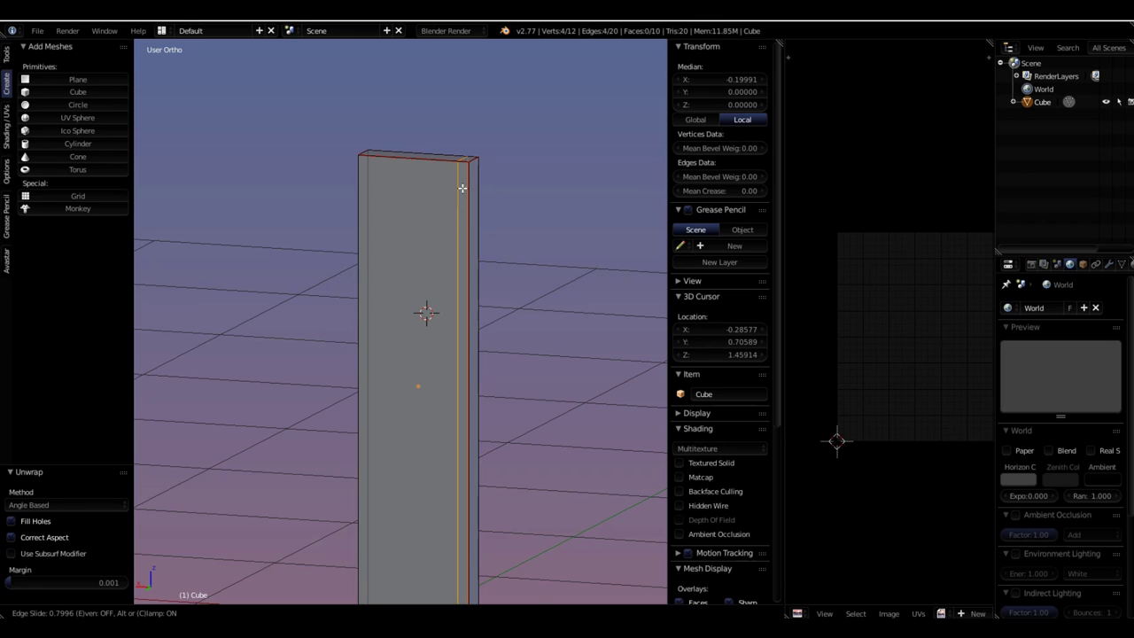
pyautogui.click(462, 188)
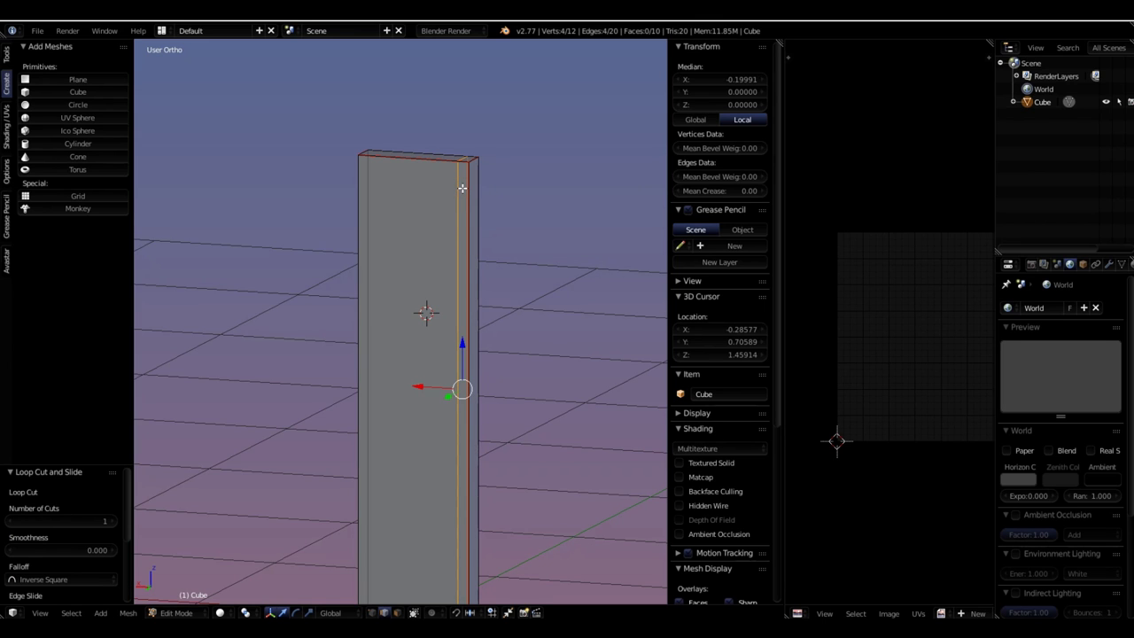
pyautogui.press('a')
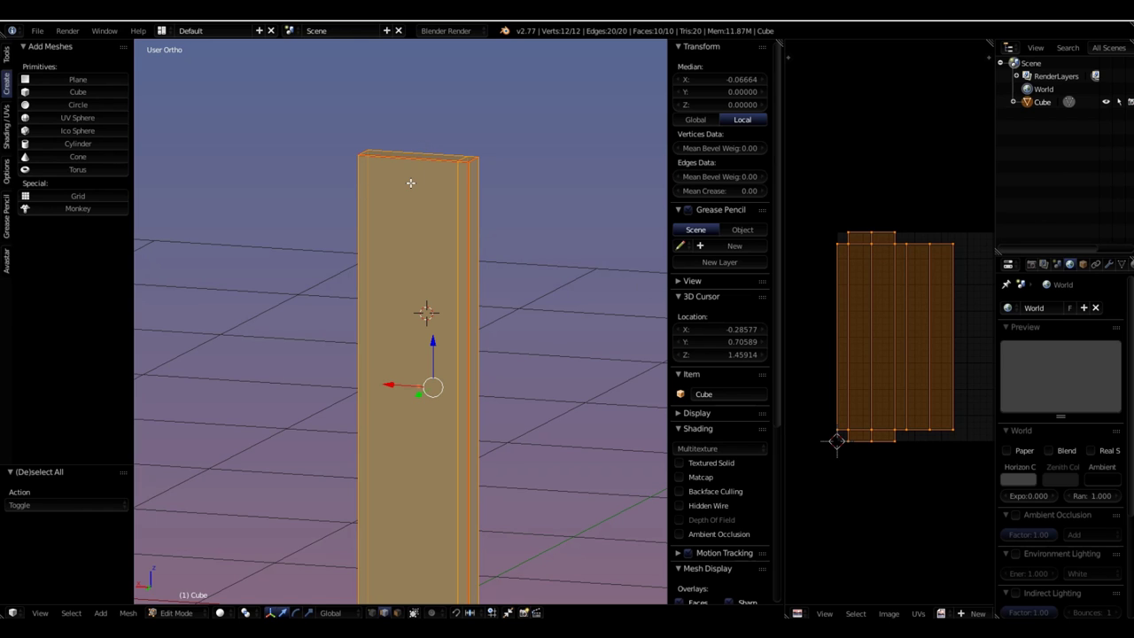
pyautogui.press('a')
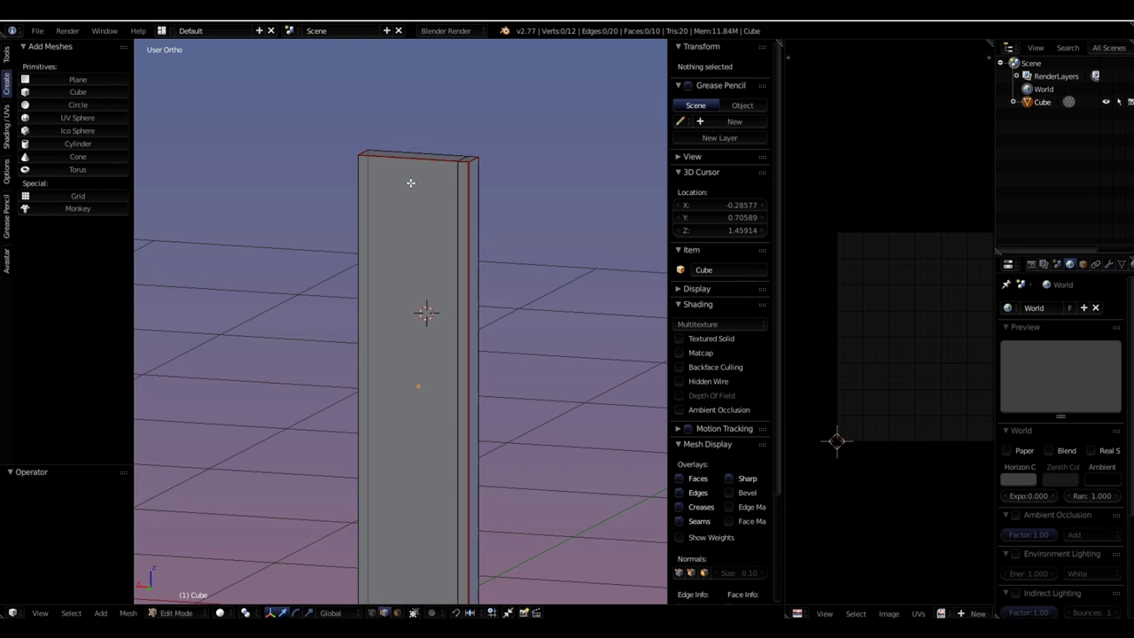
# Add a second vertical loop cut slid about 0.96 toward the first one, and select the whole mesh
pyautogui.hotkey('ctrl', 'r')
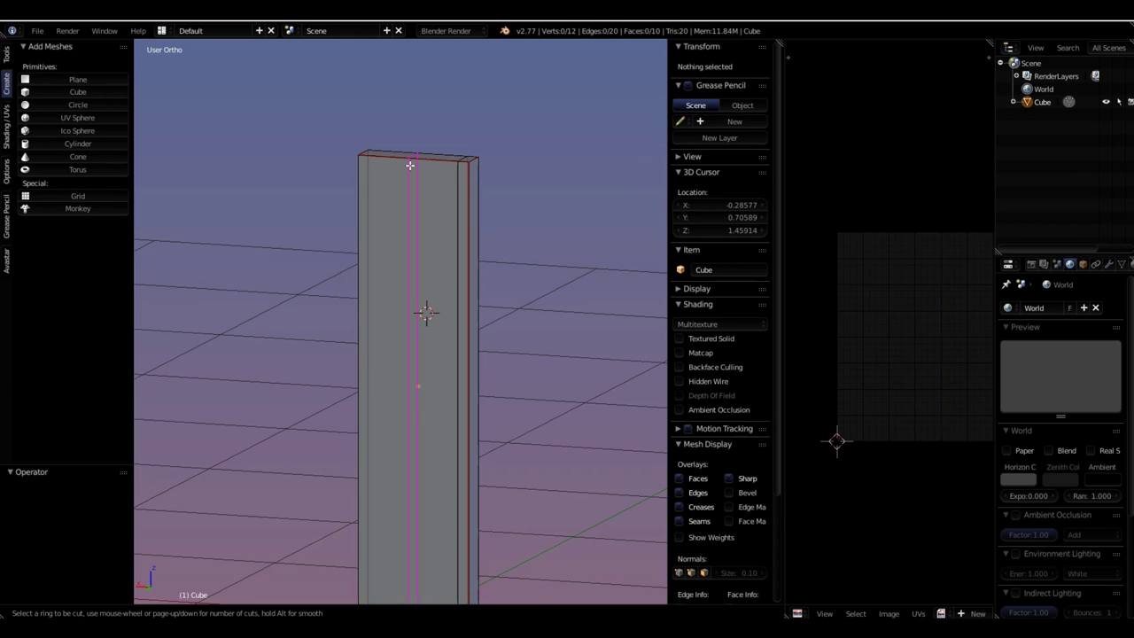
pyautogui.click(410, 165)
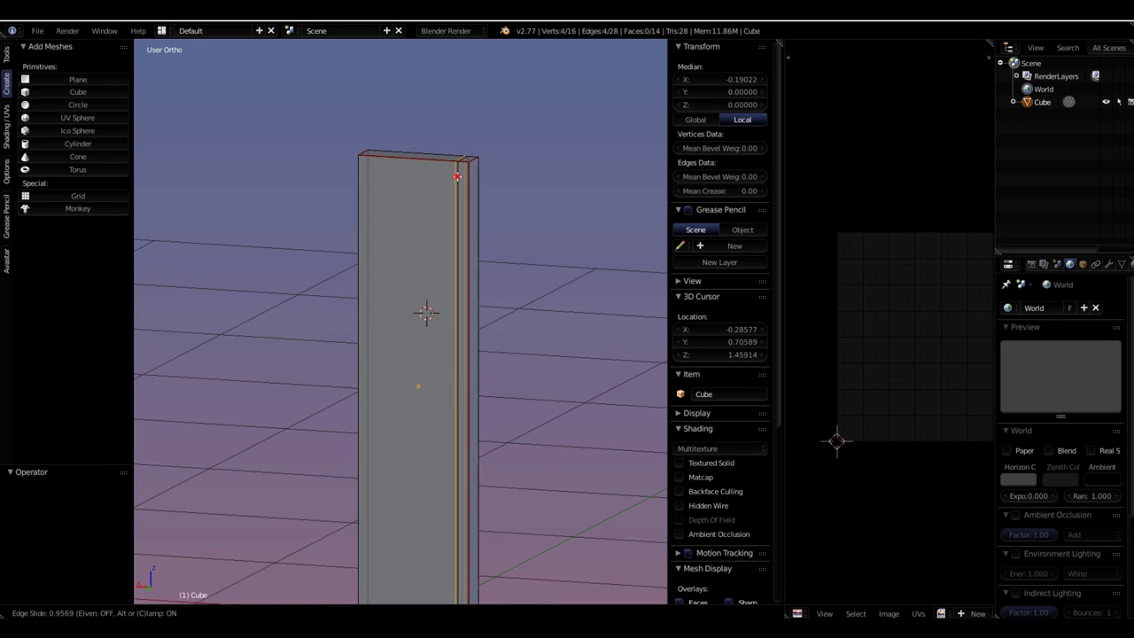
pyautogui.click(456, 176)
pyautogui.press('a')
pyautogui.press('a')
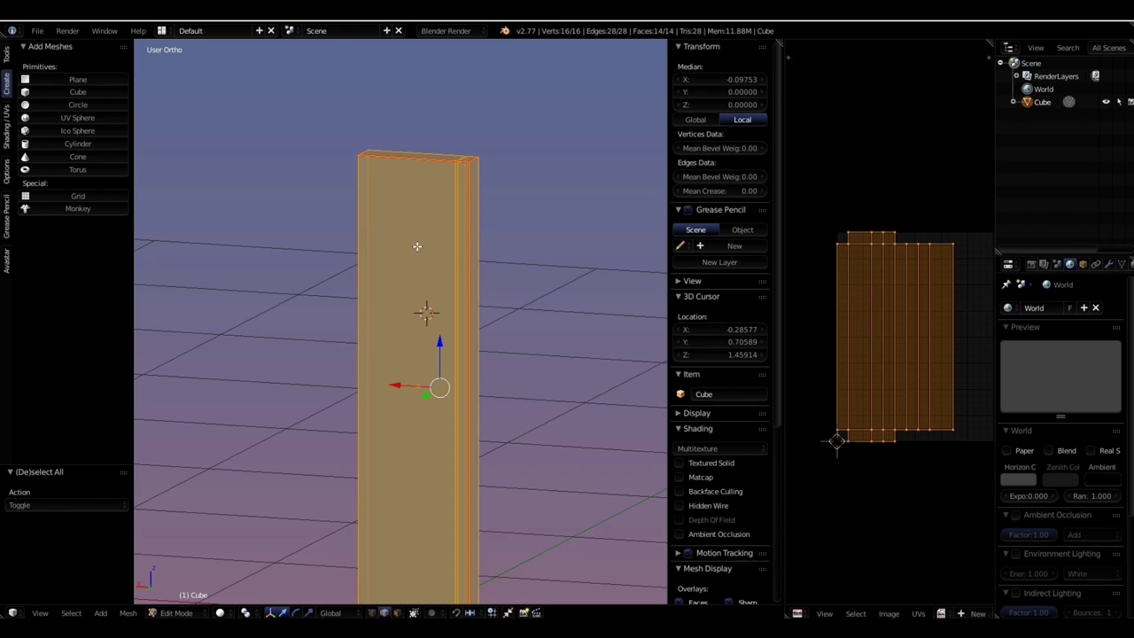
# Examine the spacing of the two vertical loop cuts at the board's top corner and compare it with the UV layout
pyautogui.moveTo(417, 246); pyautogui.dragTo(481, 253, button='middle')
pyautogui.scroll(6, 481, 254)
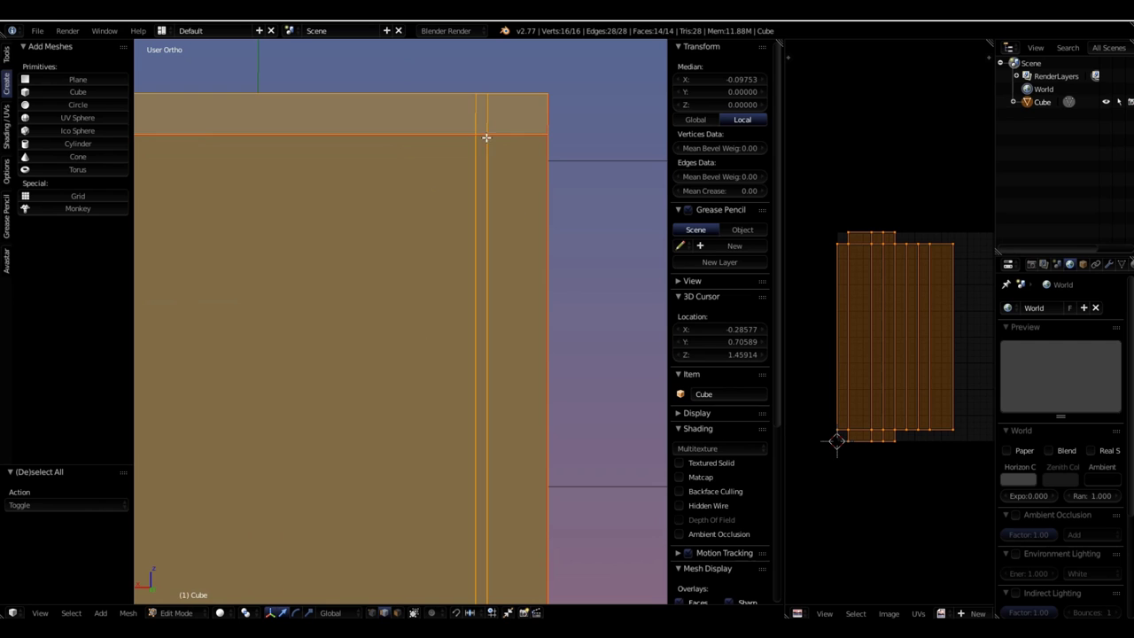
pyautogui.scroll(-5, 478, 322)
pyautogui.moveTo(479, 322); pyautogui.dragTo(442, 319, button='middle')
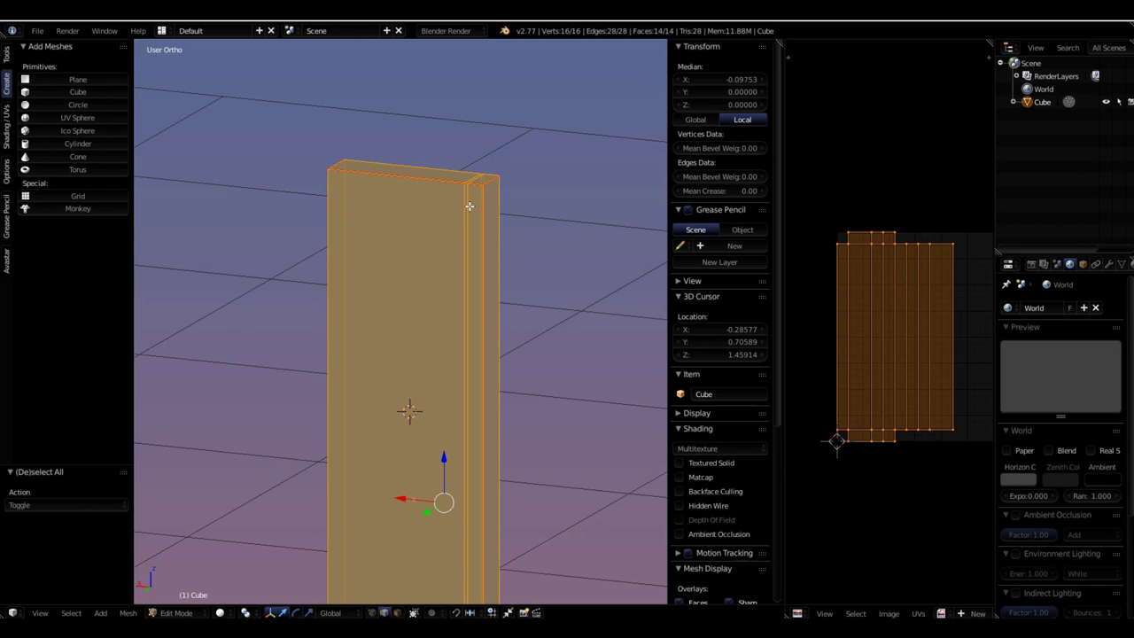
pyautogui.scroll(5, 469, 207)
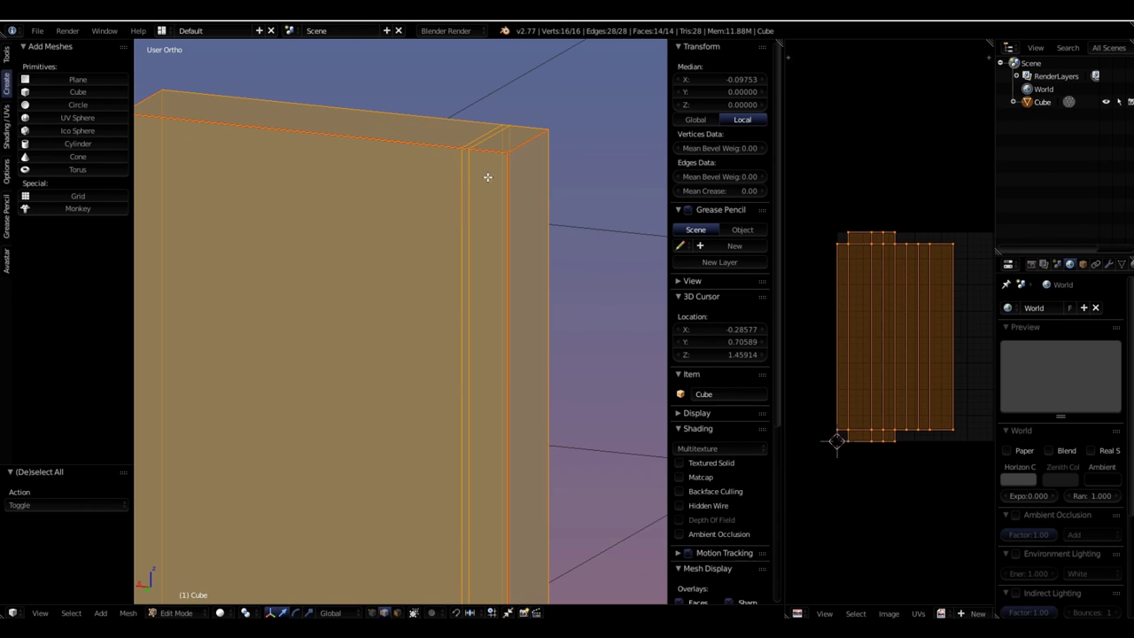
pyautogui.moveTo(484, 199); pyautogui.dragTo(530, 182, button='middle')
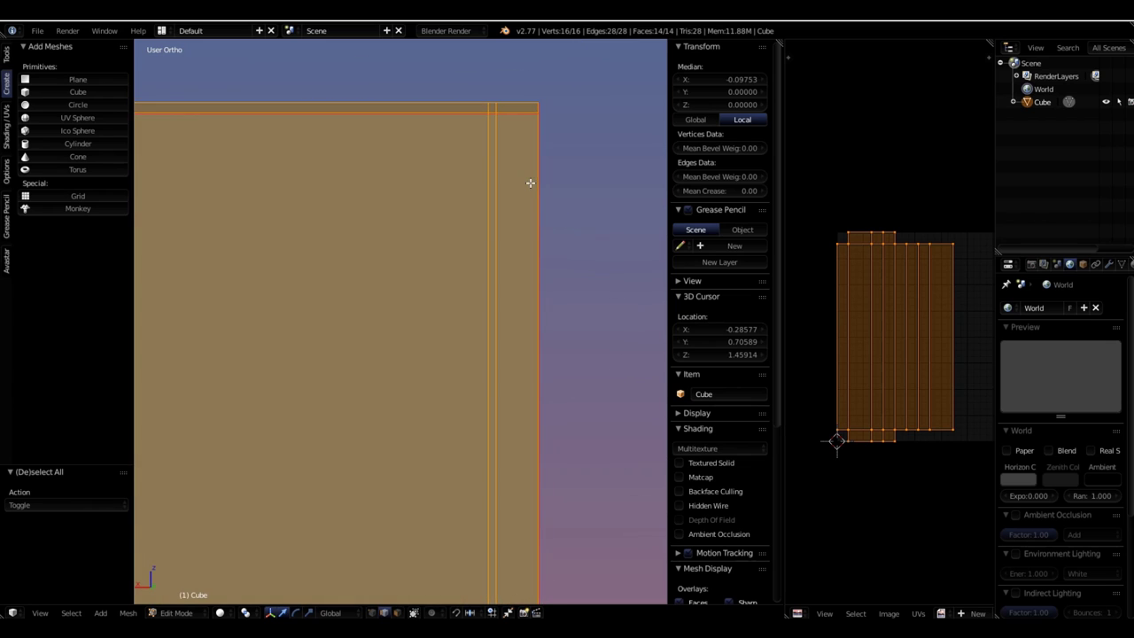
pyautogui.scroll(-3, 502, 279)
pyautogui.moveTo(398, 415); pyautogui.dragTo(394, 391, button='middle')
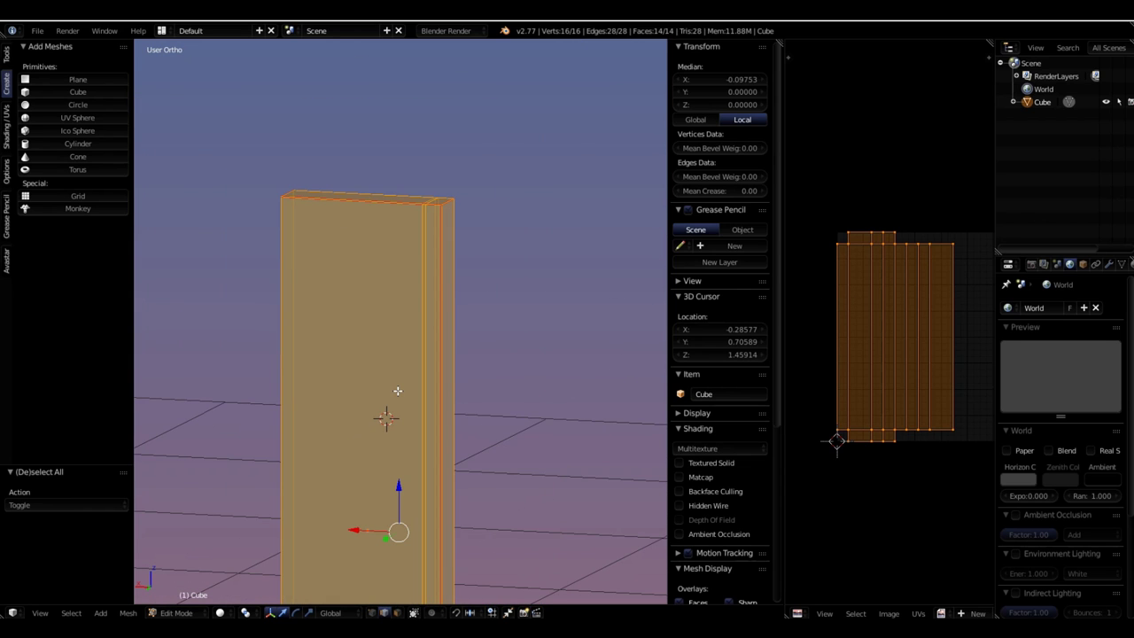
# Undo both vertical loop cuts on the board
pyautogui.hotkey('ctrl', 'z')
pyautogui.hotkey('ctrl', 'z')
pyautogui.hotkey('ctrl', 'z')
pyautogui.hotkey('ctrl', 'z')
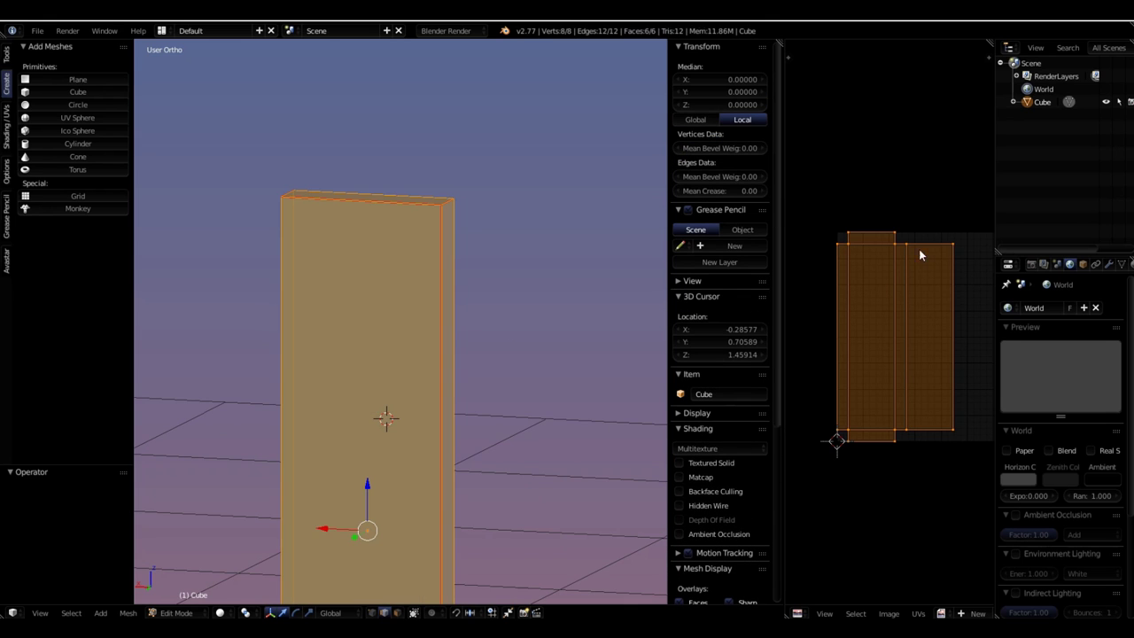
# Add three evenly spaced vertical loop cuts across the board's width without sliding them
pyautogui.moveTo(496, 236); pyautogui.dragTo(434, 280, button='middle')
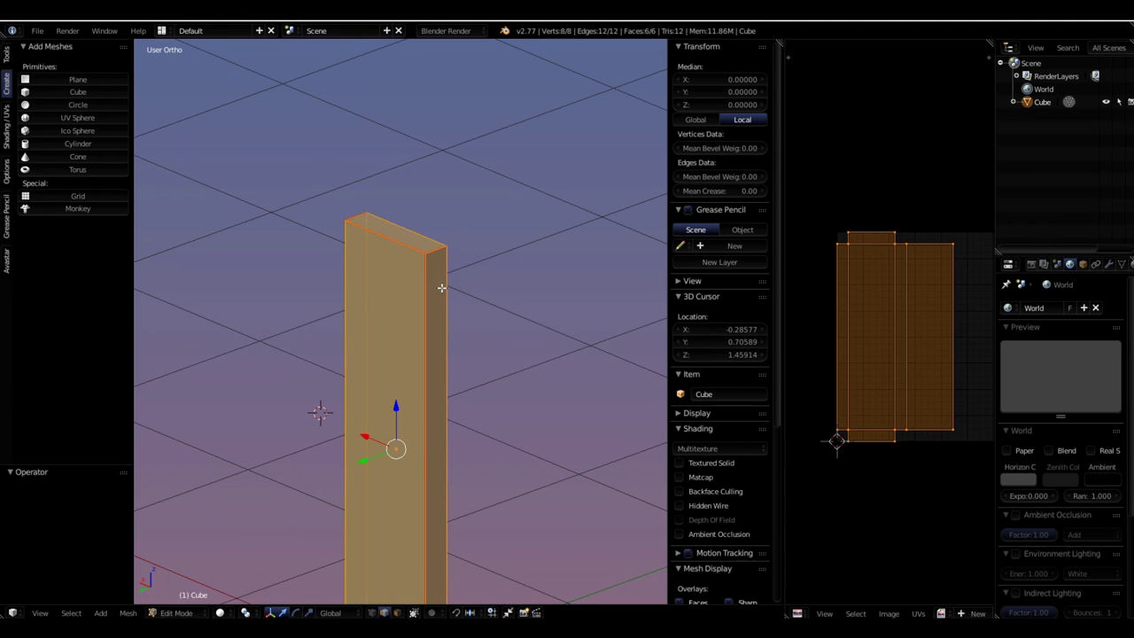
pyautogui.hotkey('ctrl', 'r')
pyautogui.scroll(2, 390, 246)
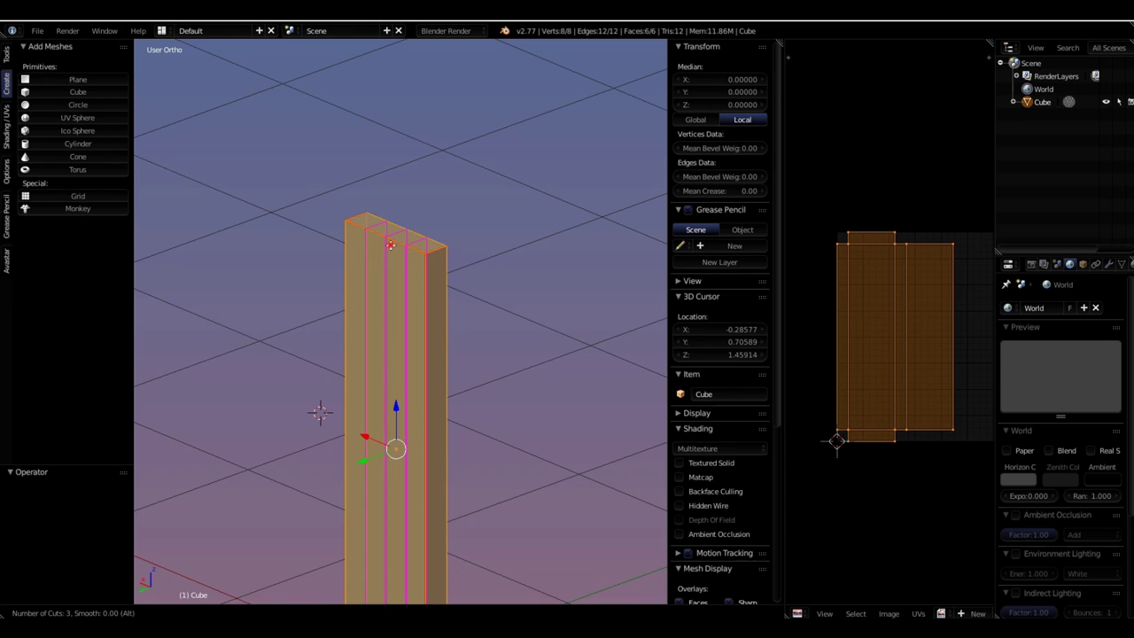
pyautogui.click(390, 246)
pyautogui.rightClick(389, 246)
# Move the three vertical edge loops along X close to one side of the board, with the innermost at about X -0.104
pyautogui.moveTo(393, 242); pyautogui.dragTo(484, 374, button='middle')
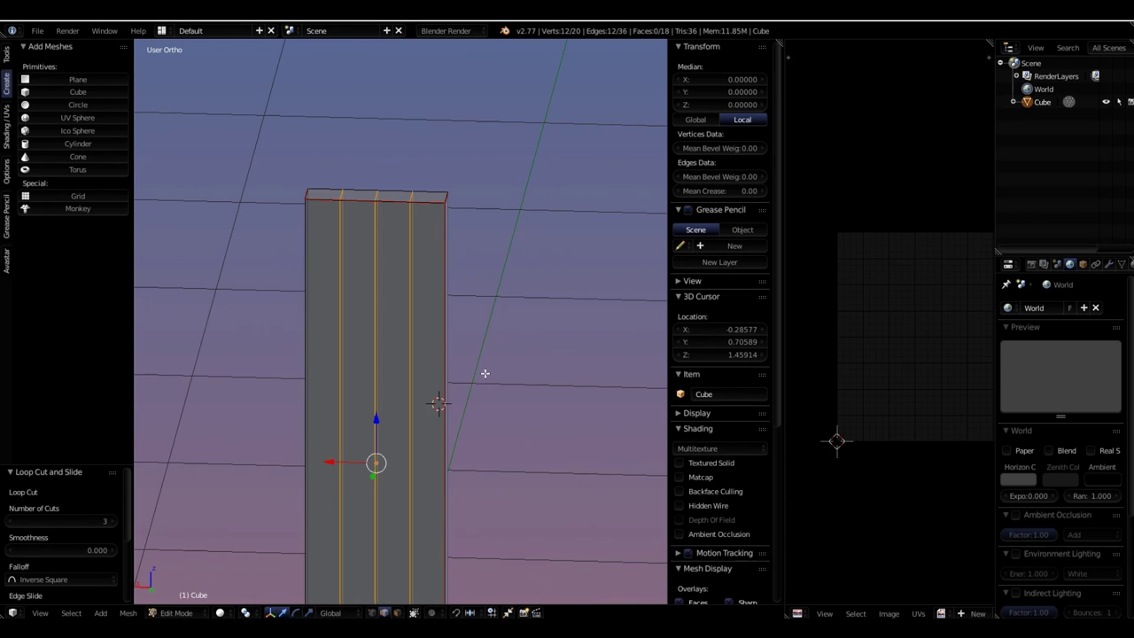
pyautogui.keyDown('alt'); pyautogui.rightClick(411, 324); pyautogui.keyUp('alt')
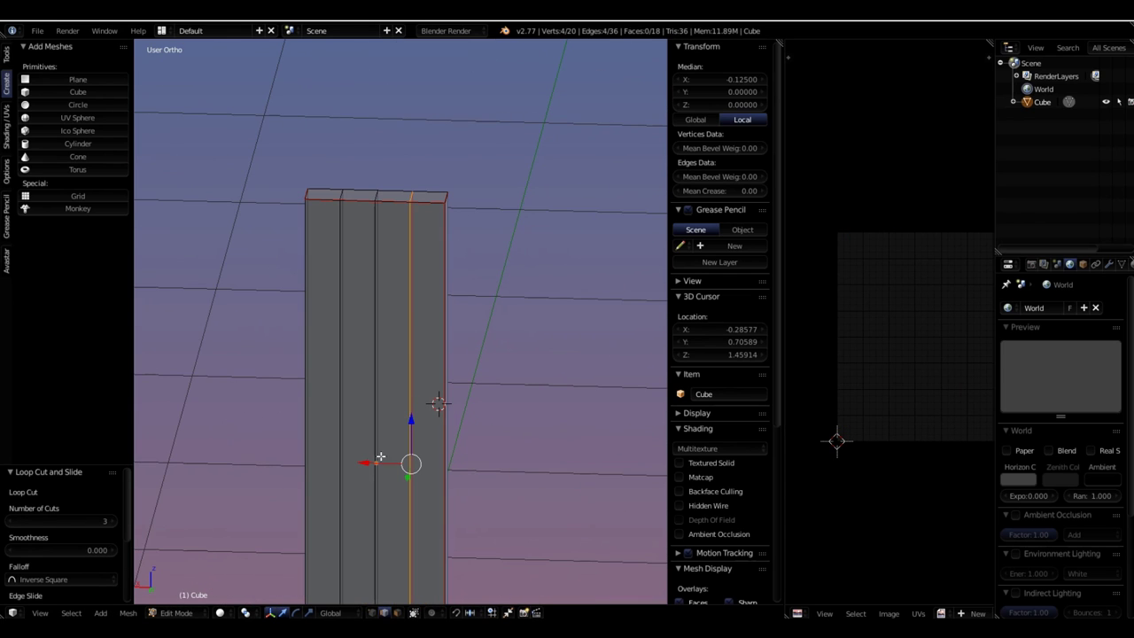
pyautogui.moveTo(365, 461)
pyautogui.mouseDown()
pyautogui.moveTo(384, 462)
pyautogui.moveTo(366, 458)
pyautogui.mouseUp()
pyautogui.keyDown('alt'); pyautogui.rightClick(373, 399); pyautogui.keyUp('alt')
pyautogui.keyDown('alt'); pyautogui.rightClick(342, 445); pyautogui.keyUp('alt')
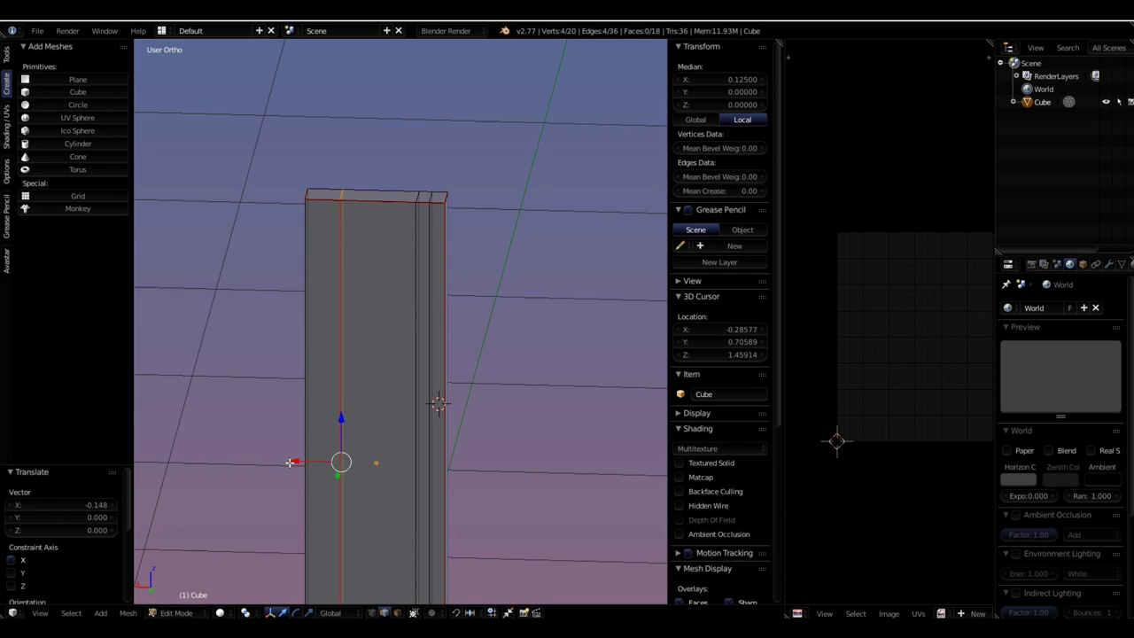
pyautogui.moveTo(291, 462); pyautogui.dragTo(356, 460)
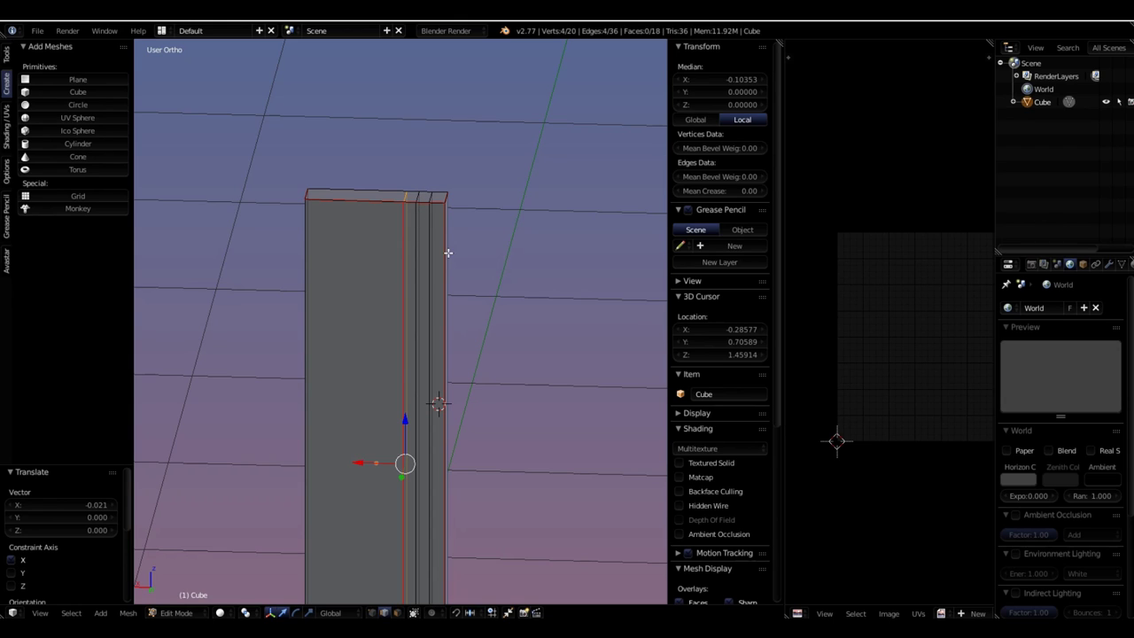
# Add a fourth vertical loop cut in the wide remaining section, slid about 0.72 toward the other loops
pyautogui.hotkey('ctrl', 'r')
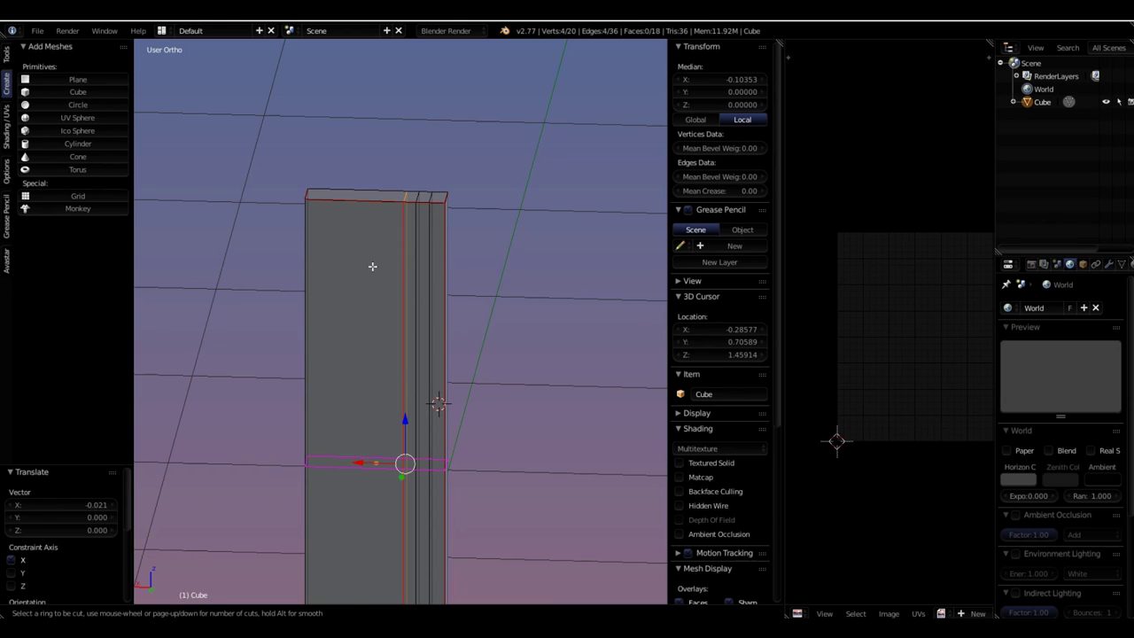
pyautogui.click(362, 200)
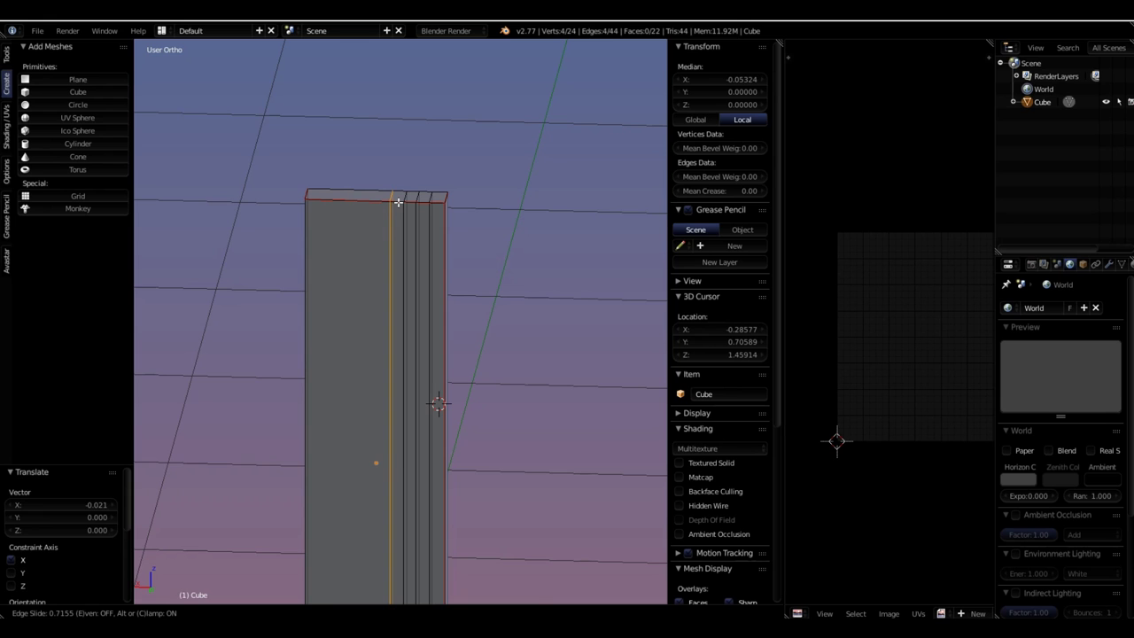
pyautogui.click(398, 202)
# Select the whole board with its four loop cuts and unwrap it again with Unwrap
pyautogui.moveTo(389, 390); pyautogui.dragTo(430, 354, button='middle')
pyautogui.scroll(-2, 432, 336)
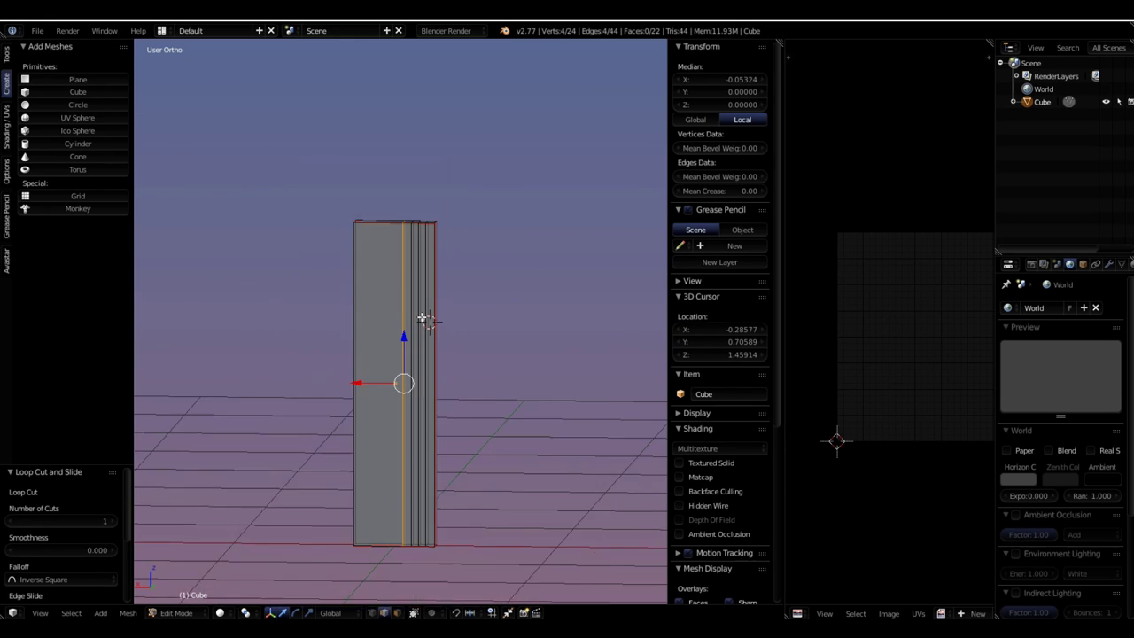
pyautogui.scroll(2, 429, 321)
pyautogui.keyDown('shift'); pyautogui.moveTo(395, 538); pyautogui.dragTo(382, 417, button='middle'); pyautogui.keyUp('shift')
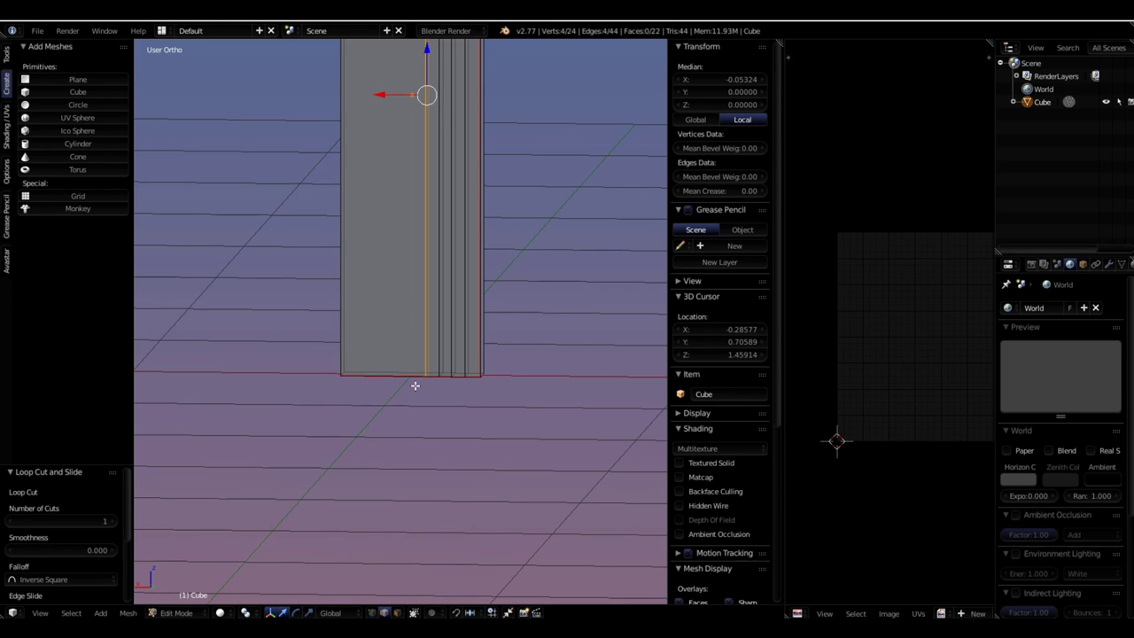
pyautogui.scroll(-2, 435, 390)
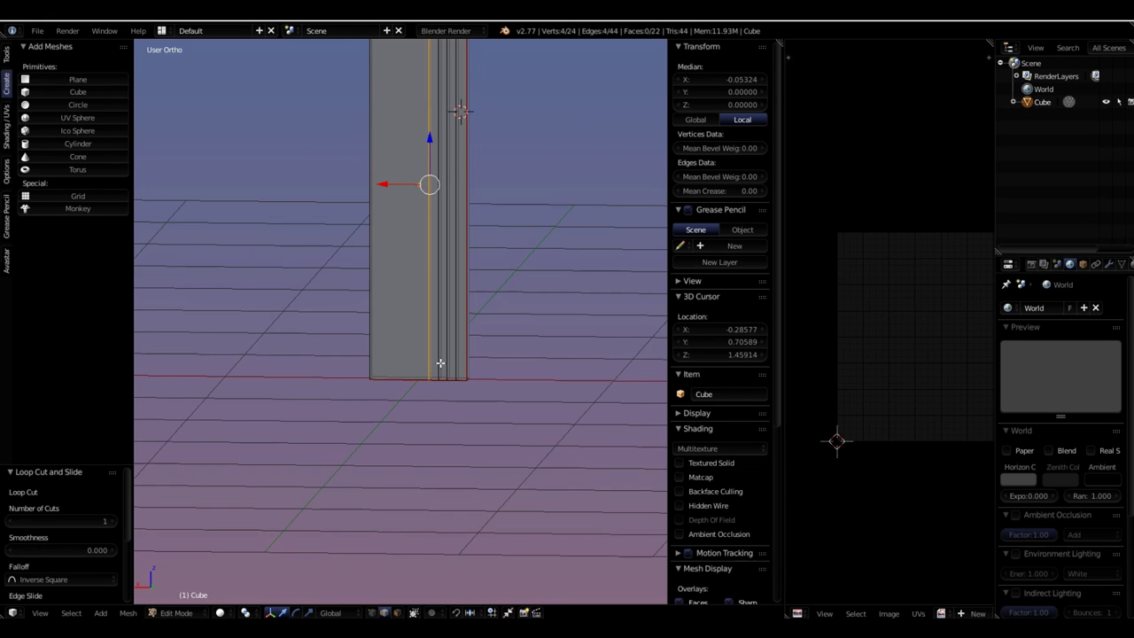
pyautogui.keyDown('shift'); pyautogui.moveTo(455, 240); pyautogui.dragTo(325, 412, button='middle'); pyautogui.keyUp('shift')
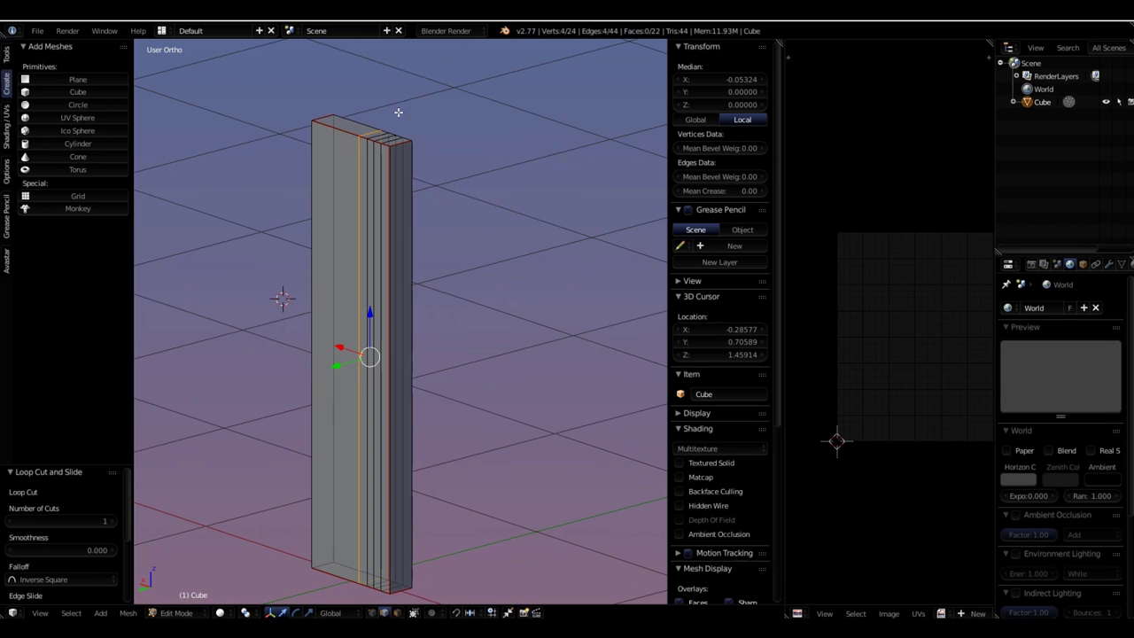
pyautogui.press('a')
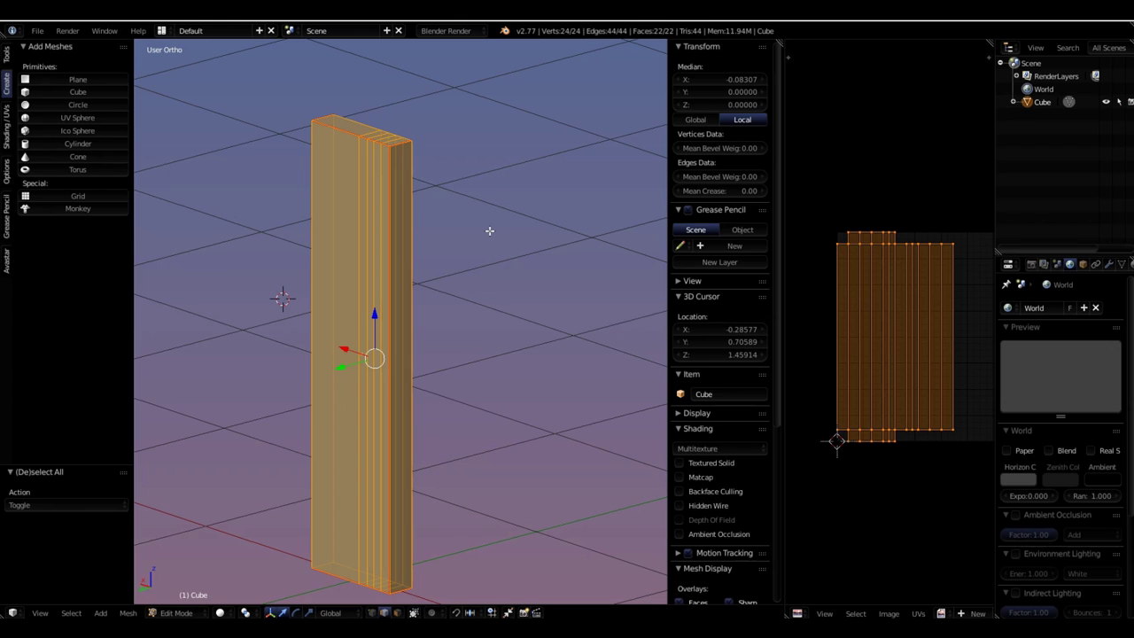
pyautogui.press('u')
pyautogui.click(442, 202)
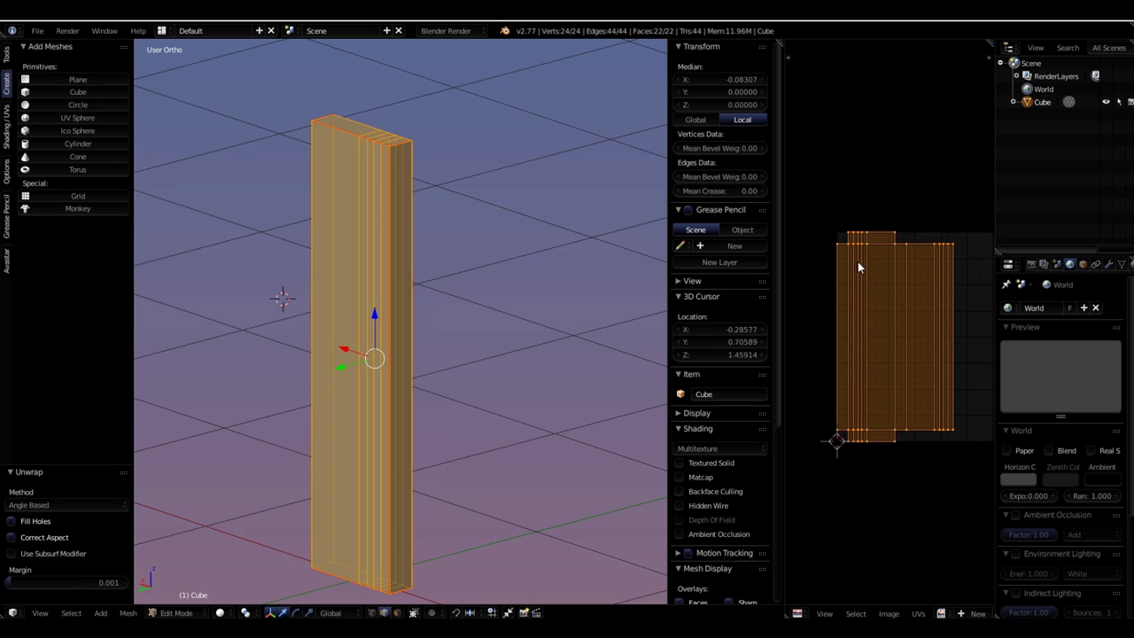
# Move the four vertical edge loops together about 0.245 along X toward the opposite side of the board
pyautogui.moveTo(450, 360); pyautogui.dragTo(234, 348, button='middle')
pyautogui.moveTo(450, 466); pyautogui.dragTo(535, 528, button='middle')
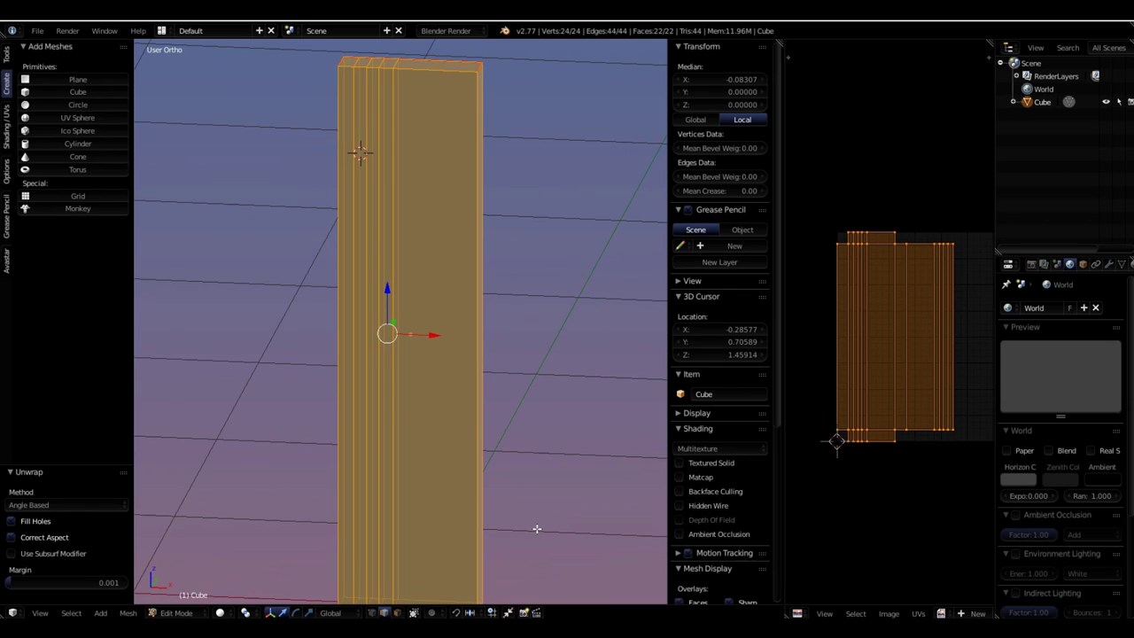
pyautogui.keyDown('alt'); pyautogui.rightClick(392, 369); pyautogui.keyUp('alt')
pyautogui.keyDown('alt'); pyautogui.keyDown('shift'); pyautogui.rightClick(380, 369); pyautogui.keyUp('shift'); pyautogui.keyUp('alt')
pyautogui.keyDown('alt'); pyautogui.keyDown('shift'); pyautogui.rightClick(369, 370); pyautogui.keyUp('shift'); pyautogui.keyUp('alt')
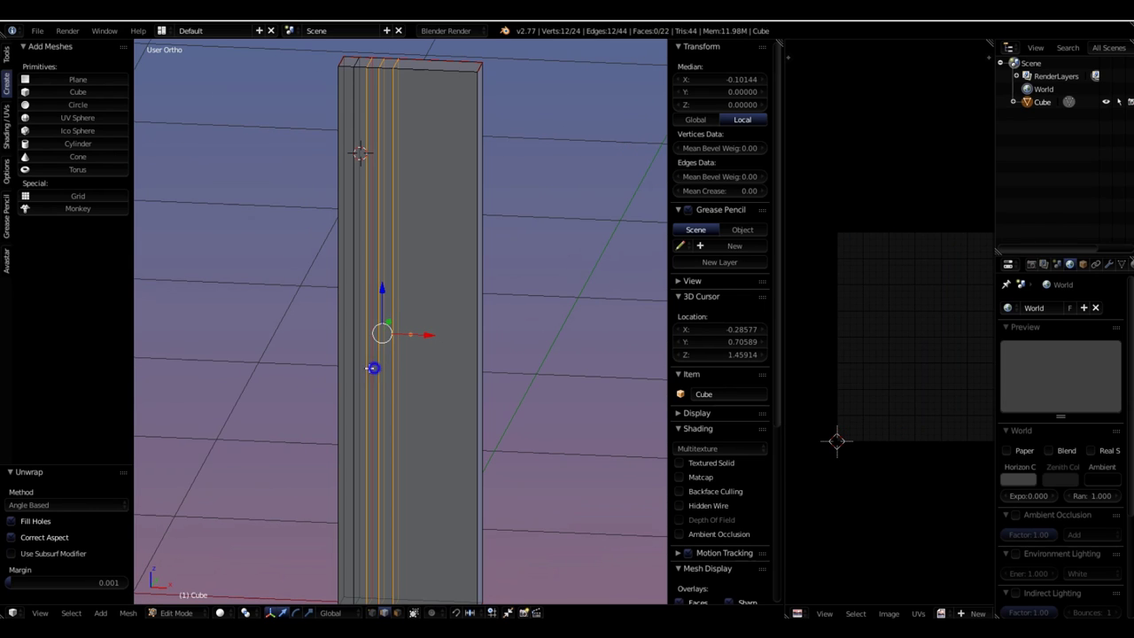
pyautogui.keyDown('alt'); pyautogui.keyDown('shift'); pyautogui.rightClick(355, 366); pyautogui.keyUp('shift'); pyautogui.keyUp('alt')
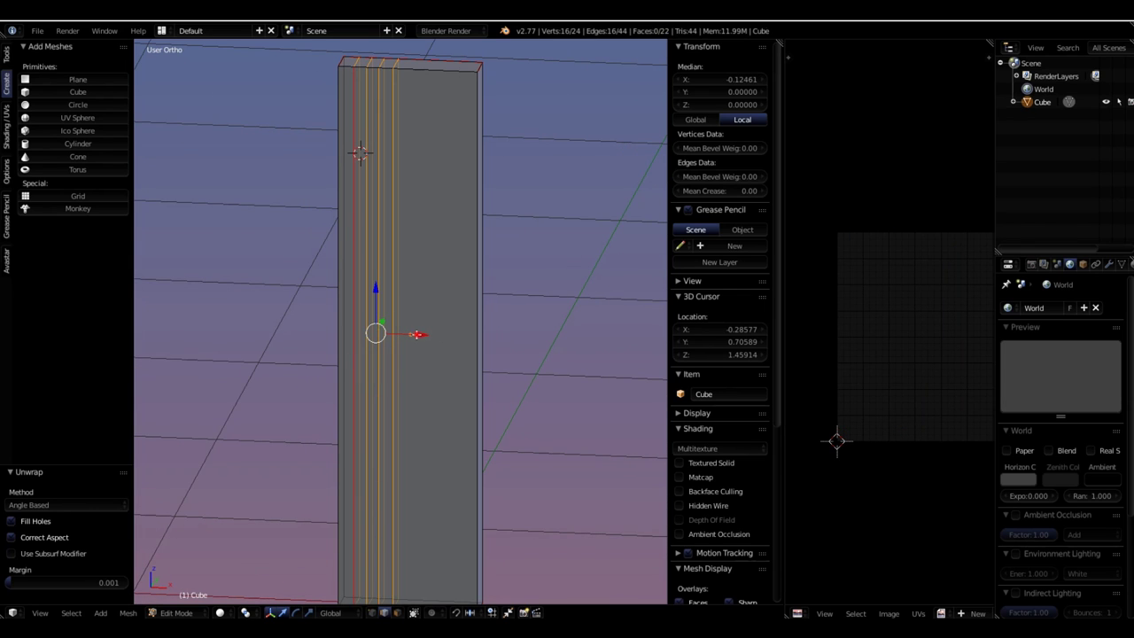
pyautogui.moveTo(420, 336); pyautogui.dragTo(483, 323)
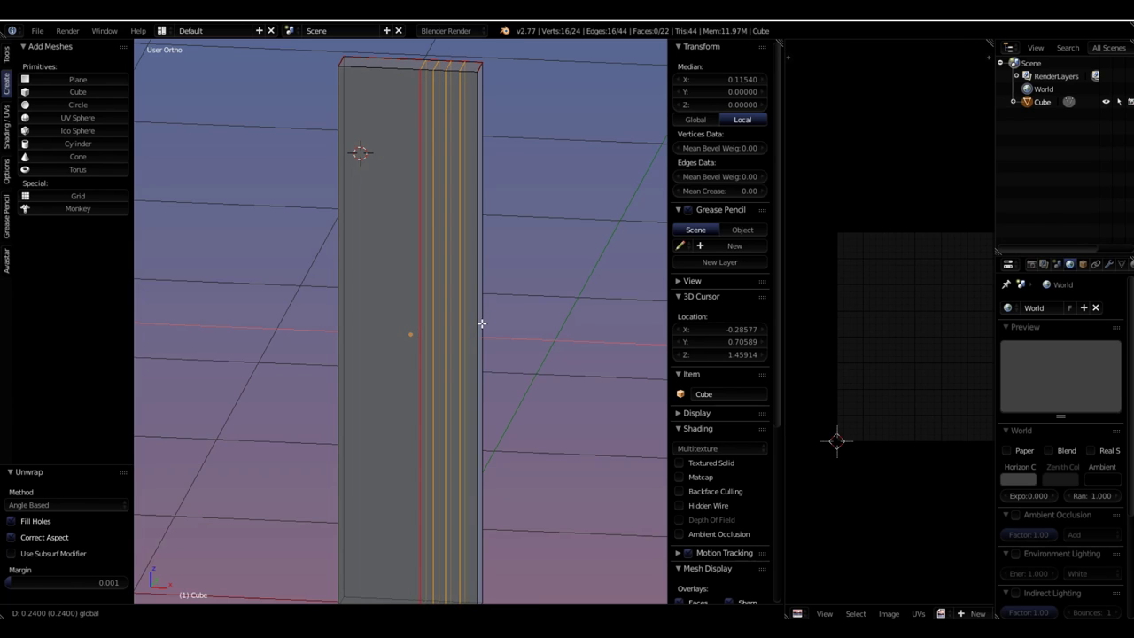
pyautogui.moveTo(483, 324); pyautogui.dragTo(482, 323)
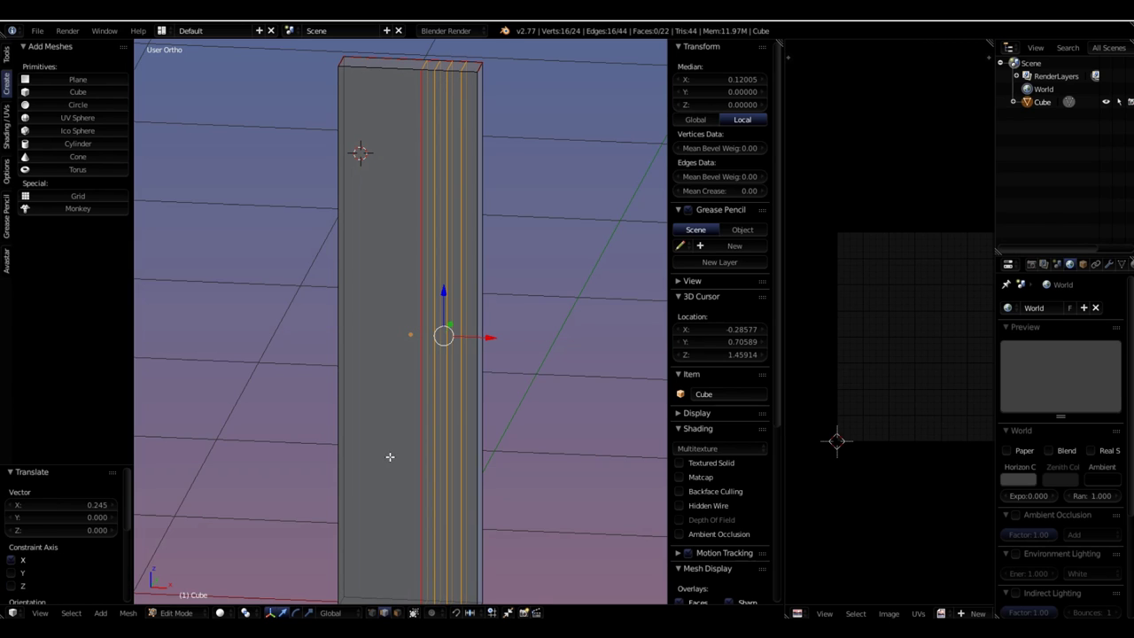
# Select the whole board and unwrap it again with Unwrap
pyautogui.hotkey('shift', 's')
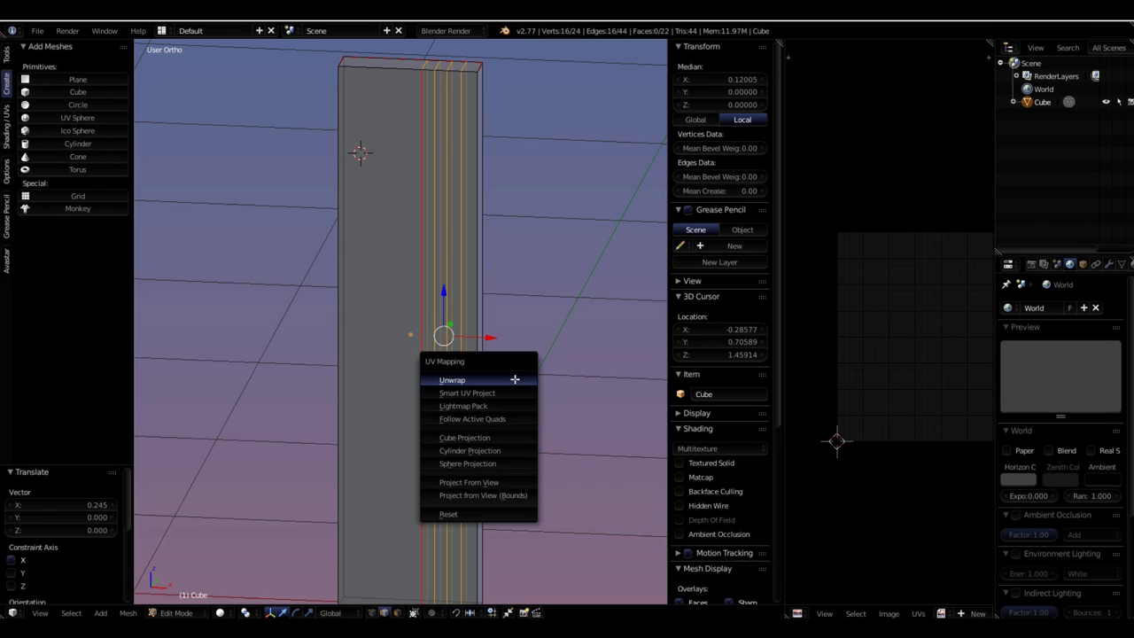
pyautogui.click(574, 256)
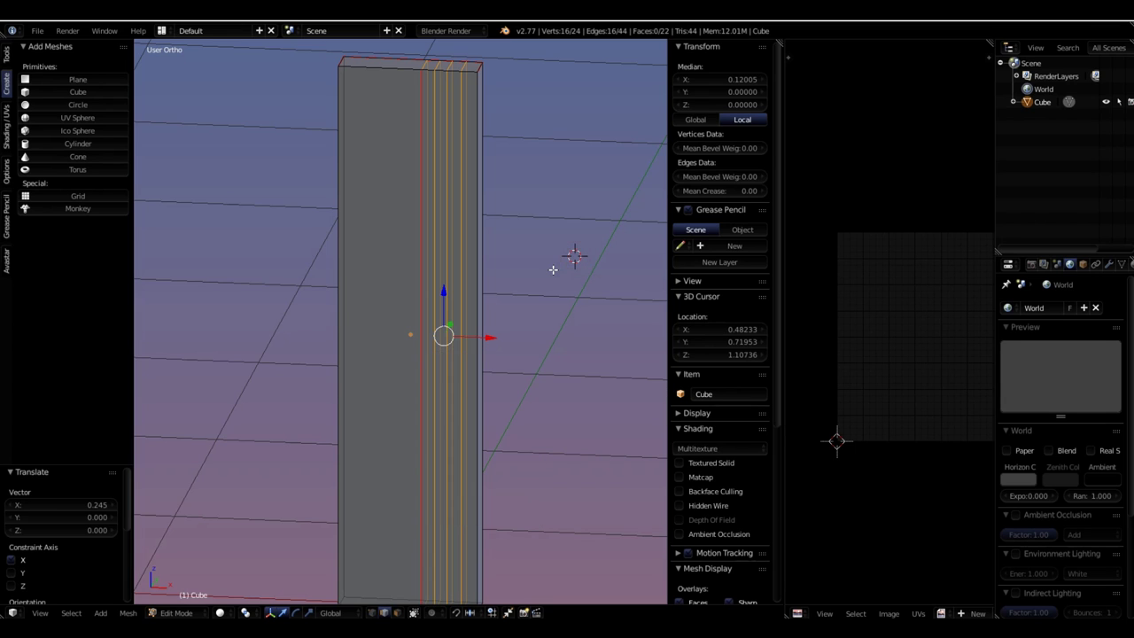
pyautogui.press('a')
pyautogui.press('u')
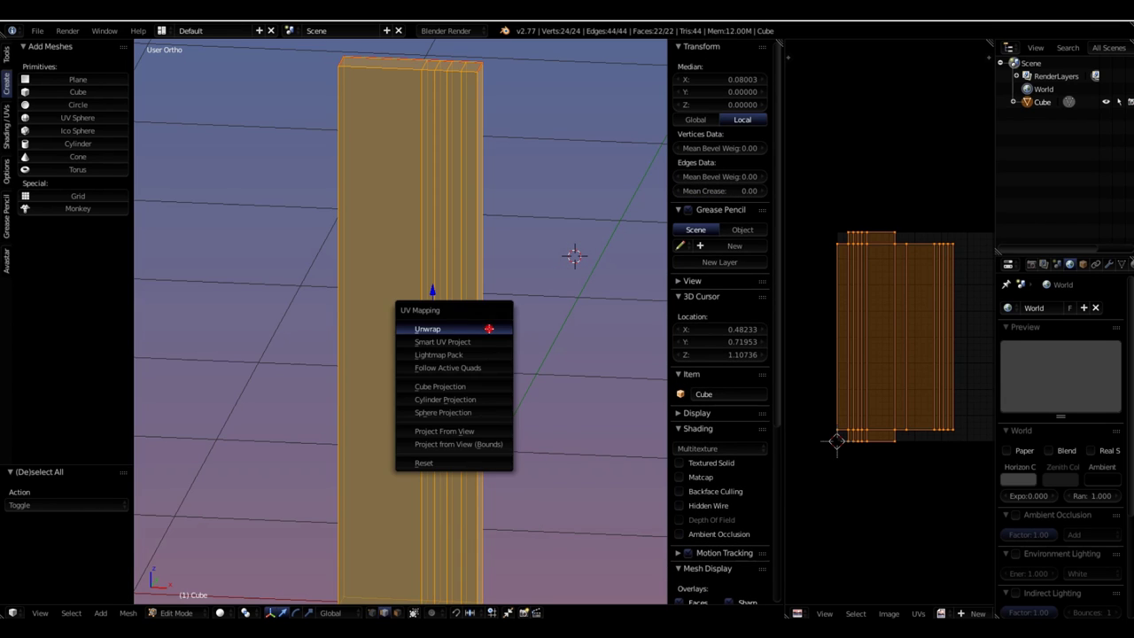
pyautogui.click(490, 329)
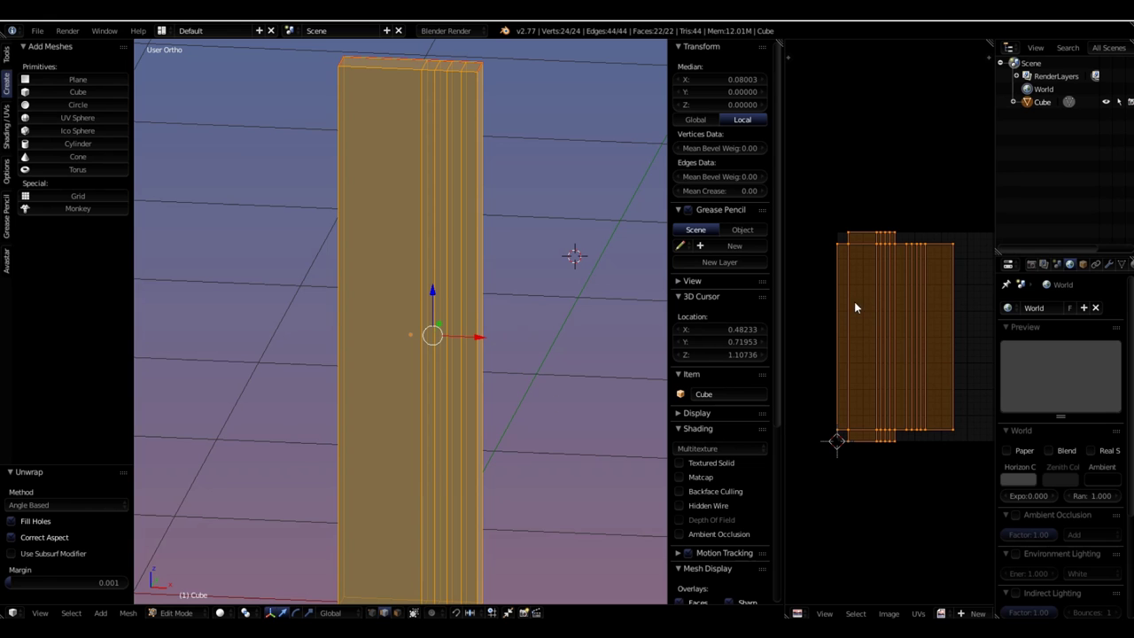
# Select all five segments of the long seam edge at the board's top, on the positive Y side
pyautogui.scroll(-5, 493, 420)
pyautogui.moveTo(520, 480); pyautogui.dragTo(461, 403, button='middle')
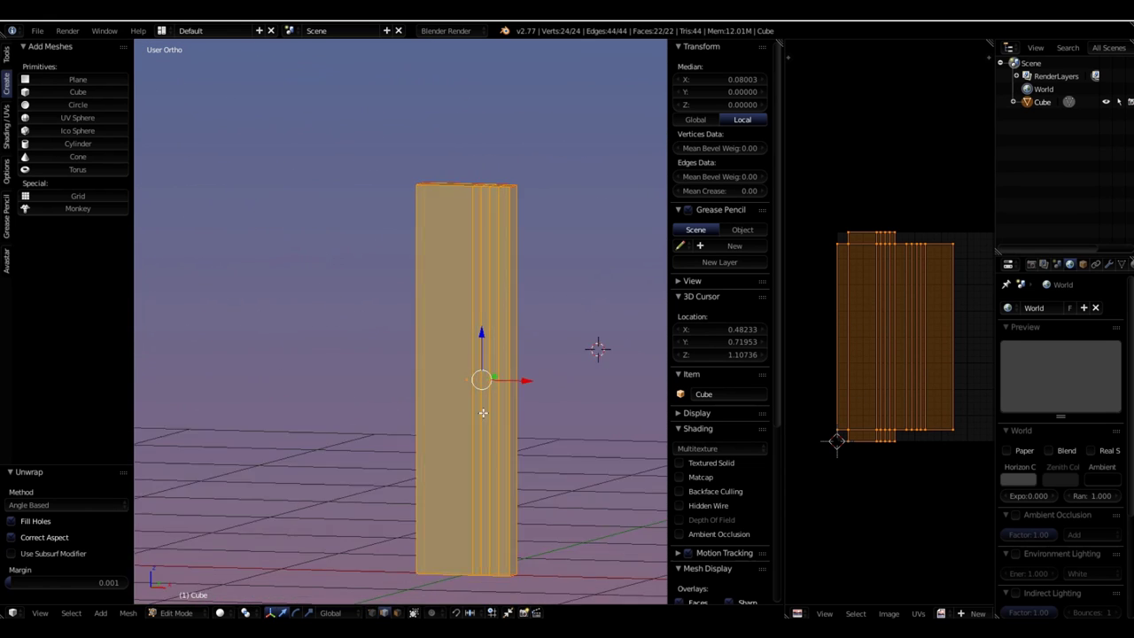
pyautogui.scroll(5, 460, 403)
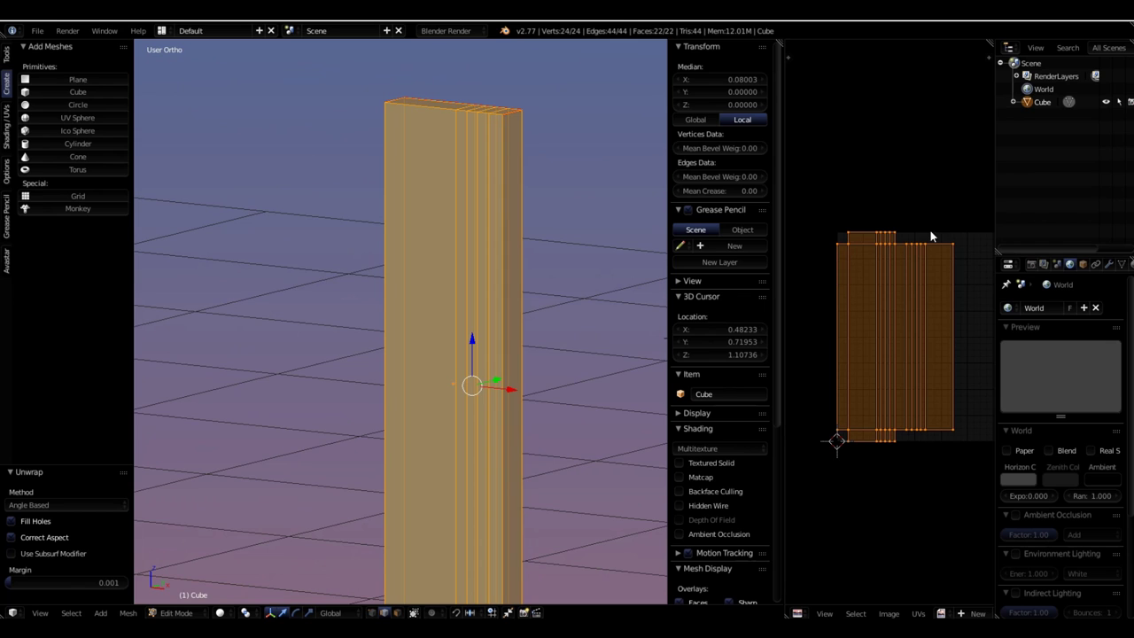
pyautogui.moveTo(538, 208); pyautogui.dragTo(487, 160, button='middle')
pyautogui.rightClick(503, 164)
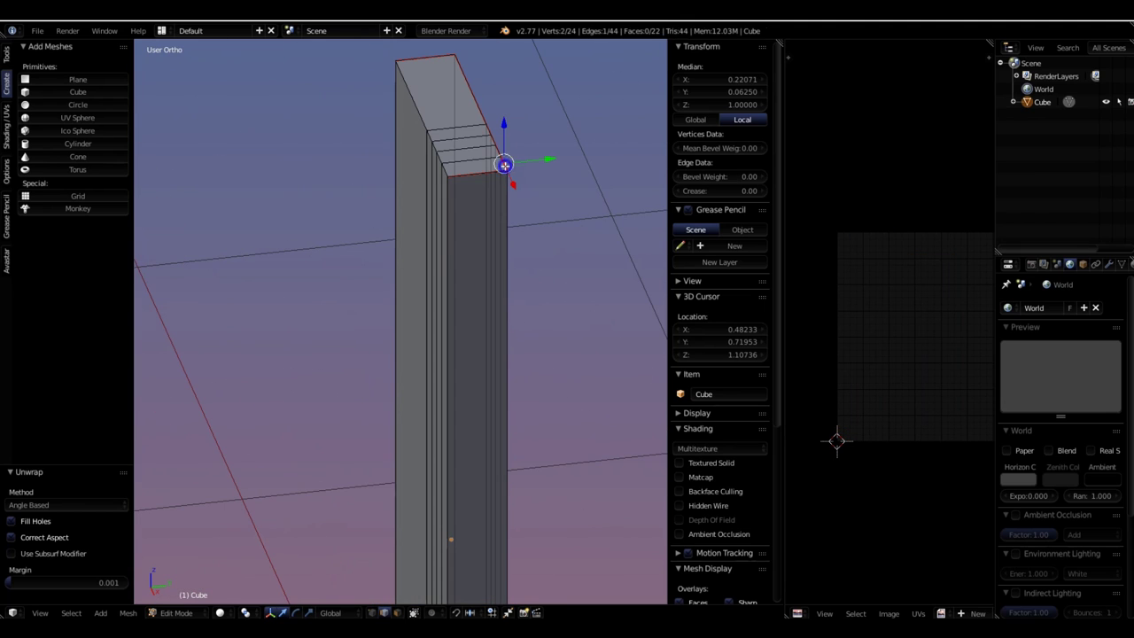
pyautogui.rightClick(496, 160)
pyautogui.rightClick(489, 137)
pyautogui.rightClick(487, 118)
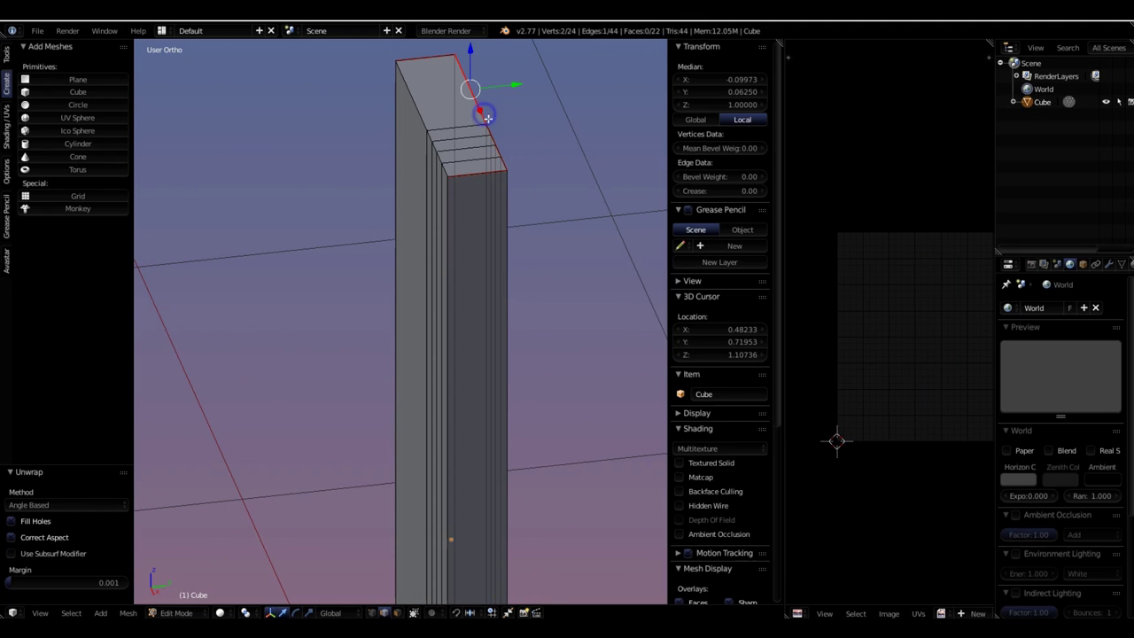
pyautogui.keyDown('shift'); pyautogui.rightClick(491, 131); pyautogui.keyUp('shift')
pyautogui.keyDown('shift'); pyautogui.rightClick(496, 145); pyautogui.keyUp('shift')
pyautogui.keyDown('shift'); pyautogui.rightClick(503, 161); pyautogui.keyUp('shift')
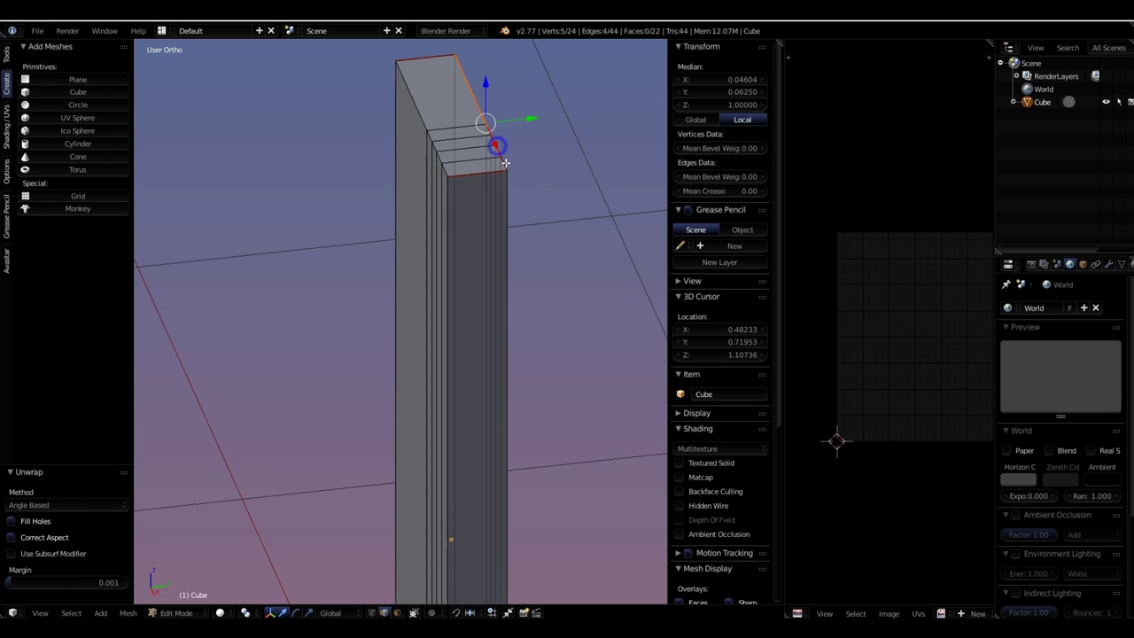
pyautogui.keyDown('shift'); pyautogui.rightClick(501, 165); pyautogui.keyUp('shift')
# Examine the marked seams around the board from several sides
pyautogui.scroll(-5, 494, 171)
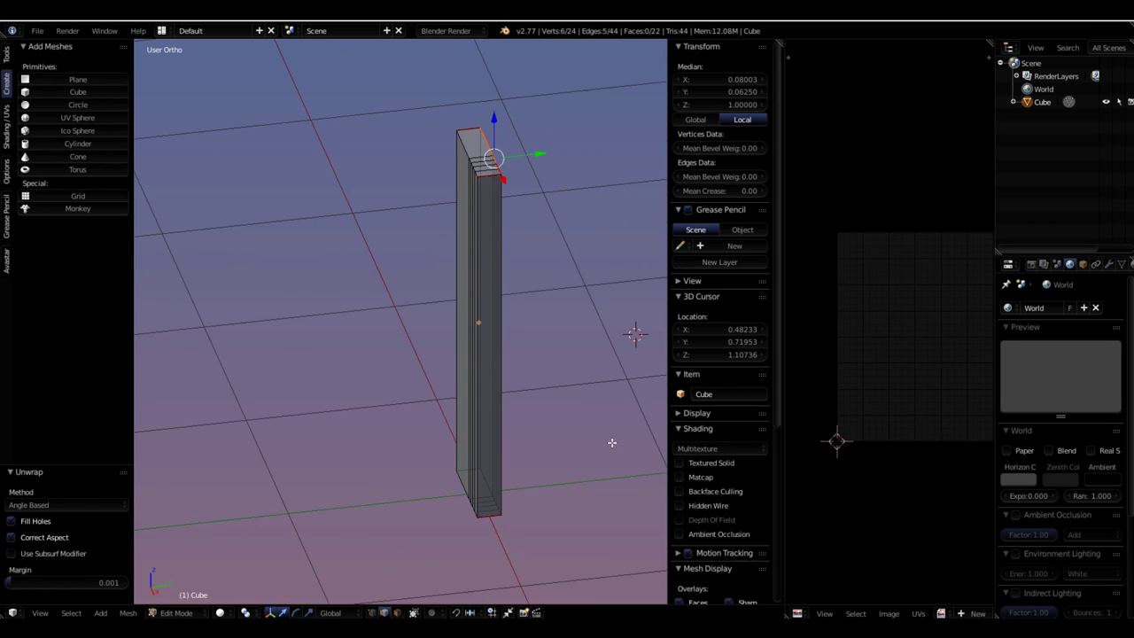
pyautogui.scroll(3, 635, 332)
pyautogui.moveTo(636, 331); pyautogui.dragTo(532, 539, button='middle')
pyautogui.scroll(2, 532, 539)
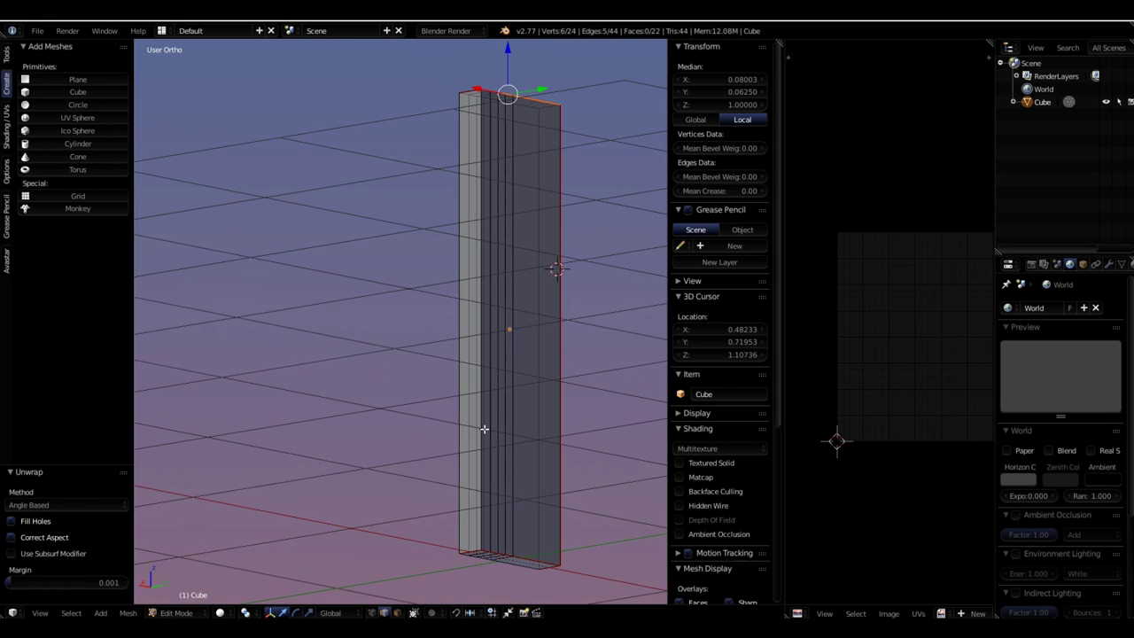
pyautogui.scroll(-2, 576, 458)
pyautogui.scroll(6, 576, 458)
pyautogui.scroll(-8, 520, 288)
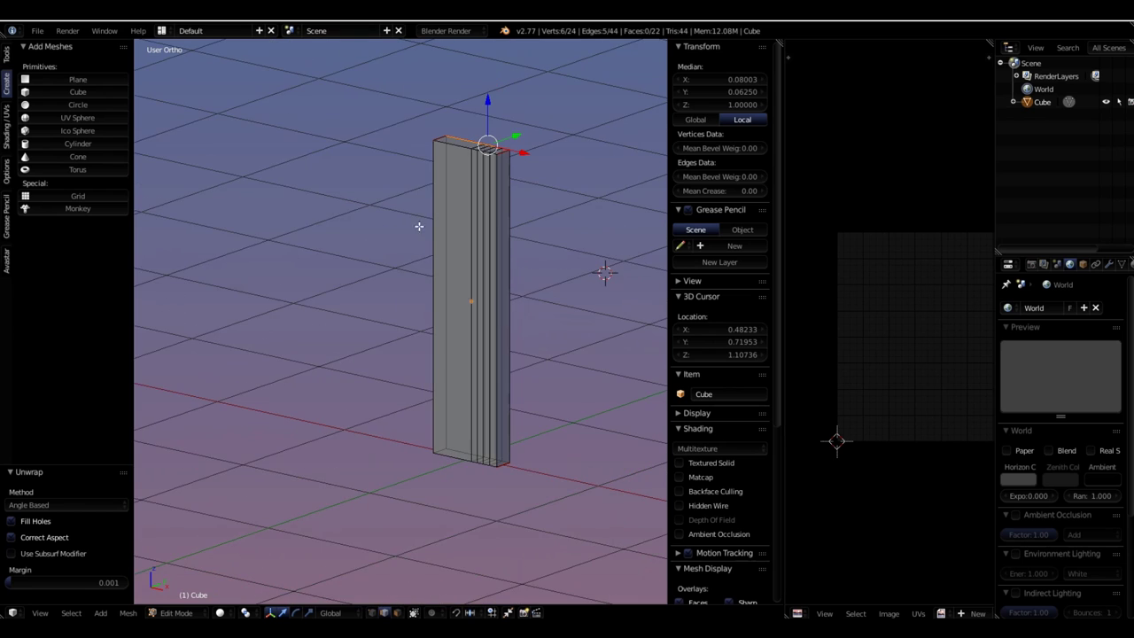
pyautogui.scroll(3, 417, 228)
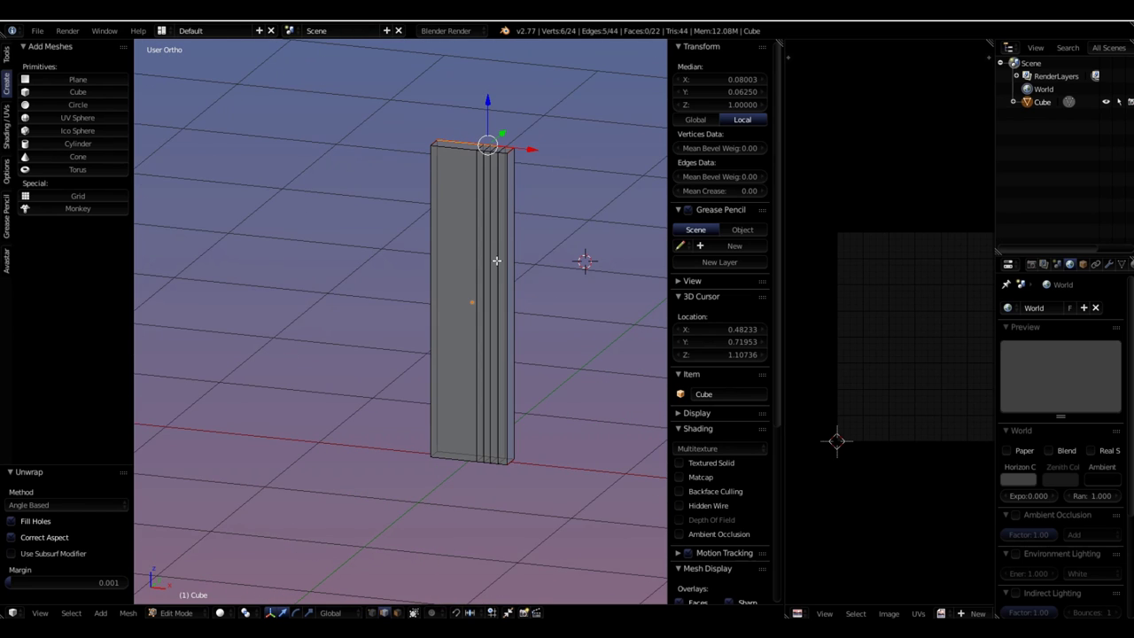
# Select the whole board and open Old Wood.png in the UV/Image Editor
pyautogui.keyDown('shift'); pyautogui.moveTo(517, 331); pyautogui.dragTo(475, 386, button='middle'); pyautogui.keyUp('shift')
pyautogui.scroll(1, 432, 359)
pyautogui.press('a')
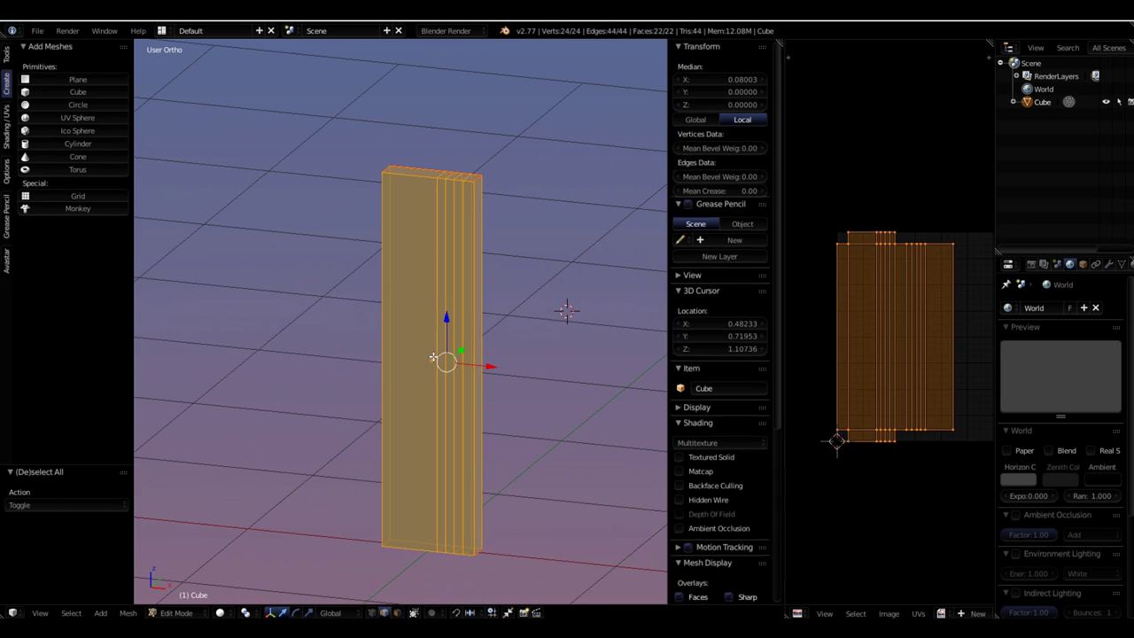
pyautogui.scroll(-3, 916, 390)
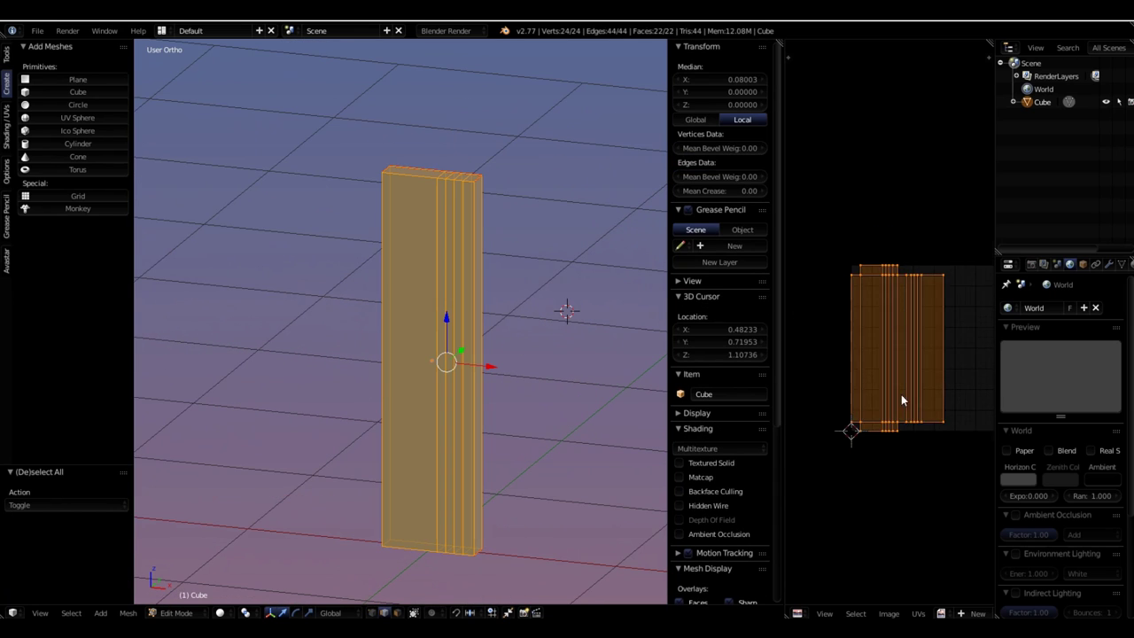
pyautogui.scroll(1, 837, 394)
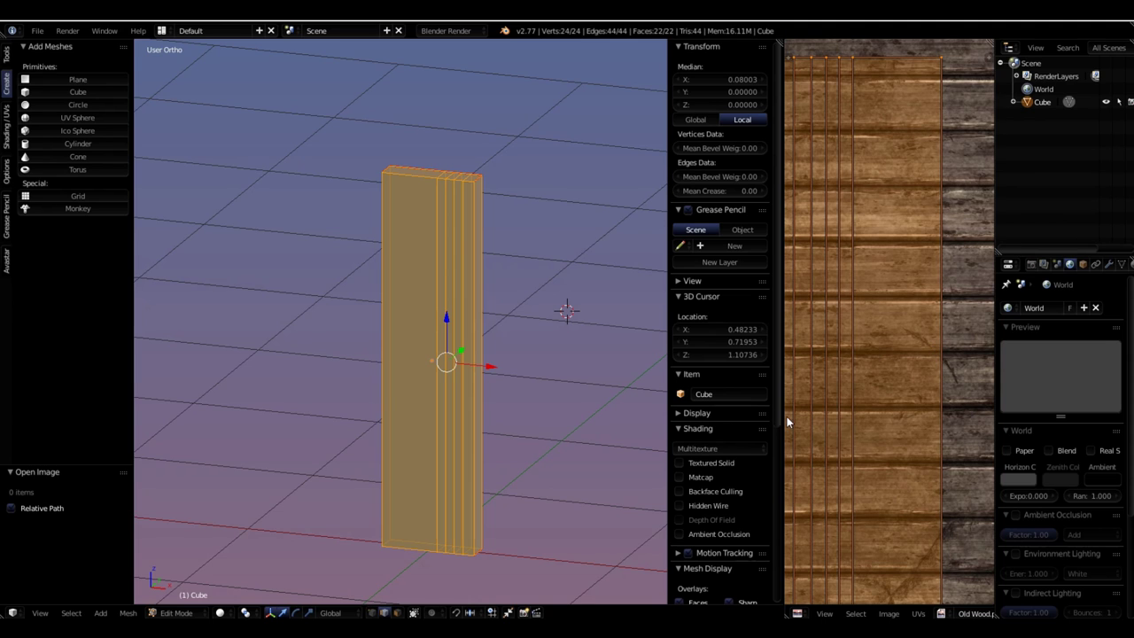
# Widen the UV/Image Editor and fit the whole wood texture with its UV layout into it
pyautogui.moveTo(784, 416); pyautogui.dragTo(675, 403)
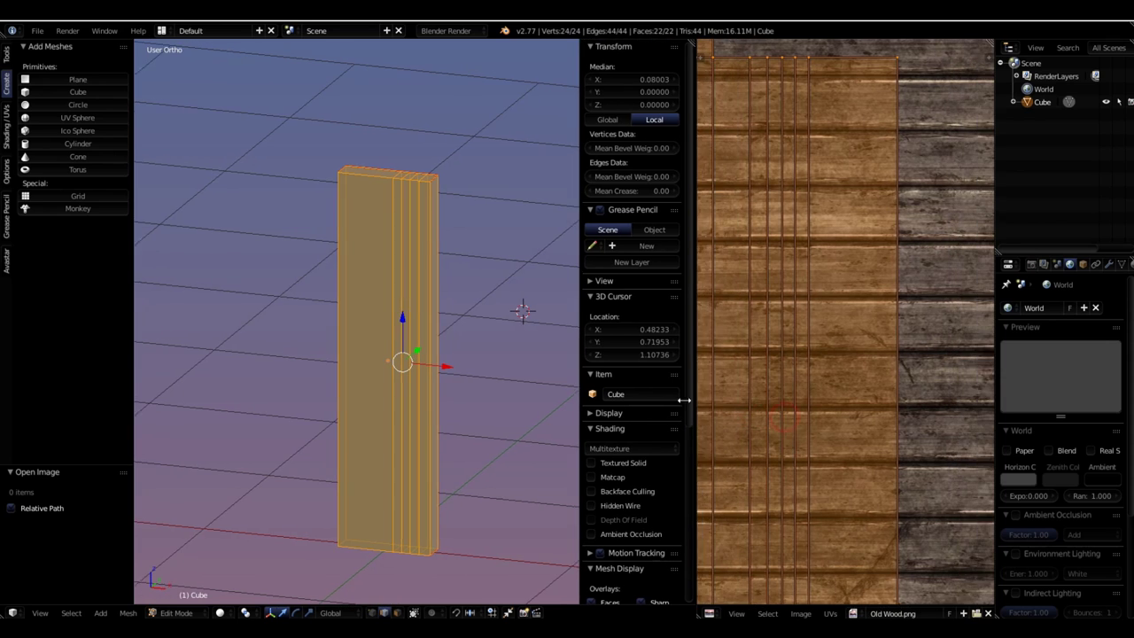
pyautogui.scroll(-5, 832, 398)
pyautogui.scroll(1, 824, 419)
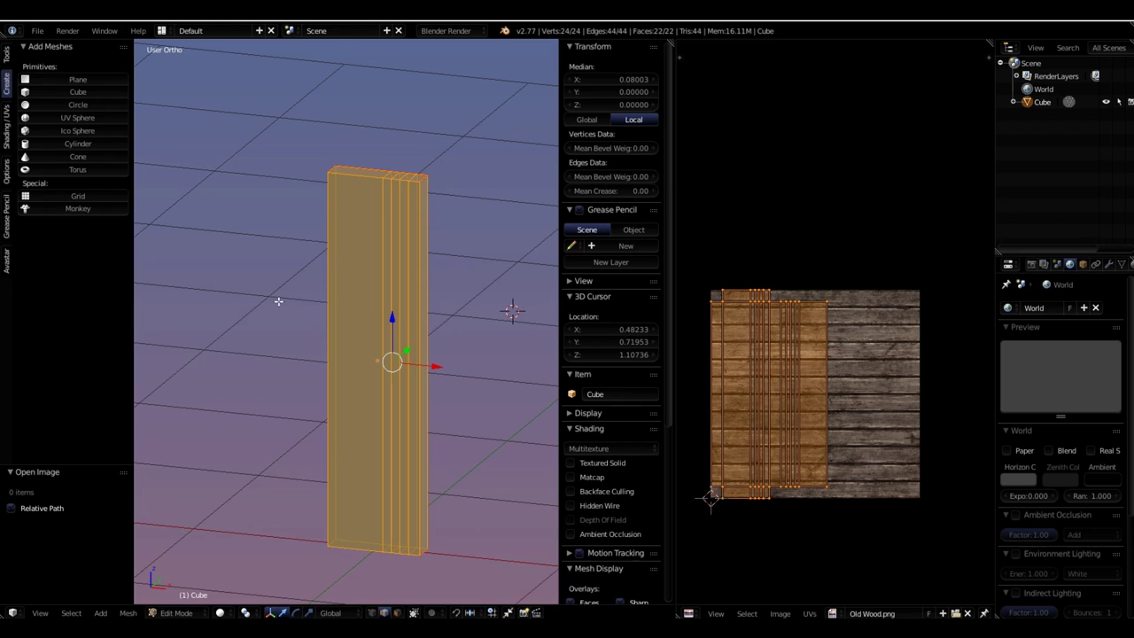
# Set the 3D view's viewport shading to Texture
pyautogui.click(219, 612)
pyautogui.click(220, 612)
pyautogui.click(219, 612)
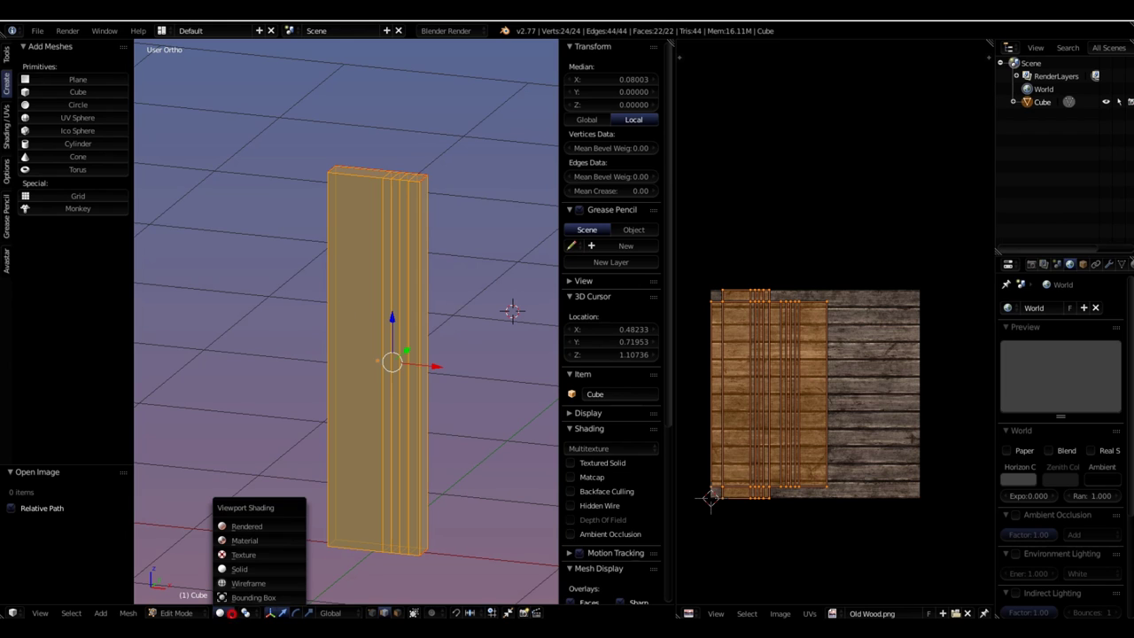
pyautogui.click(241, 555)
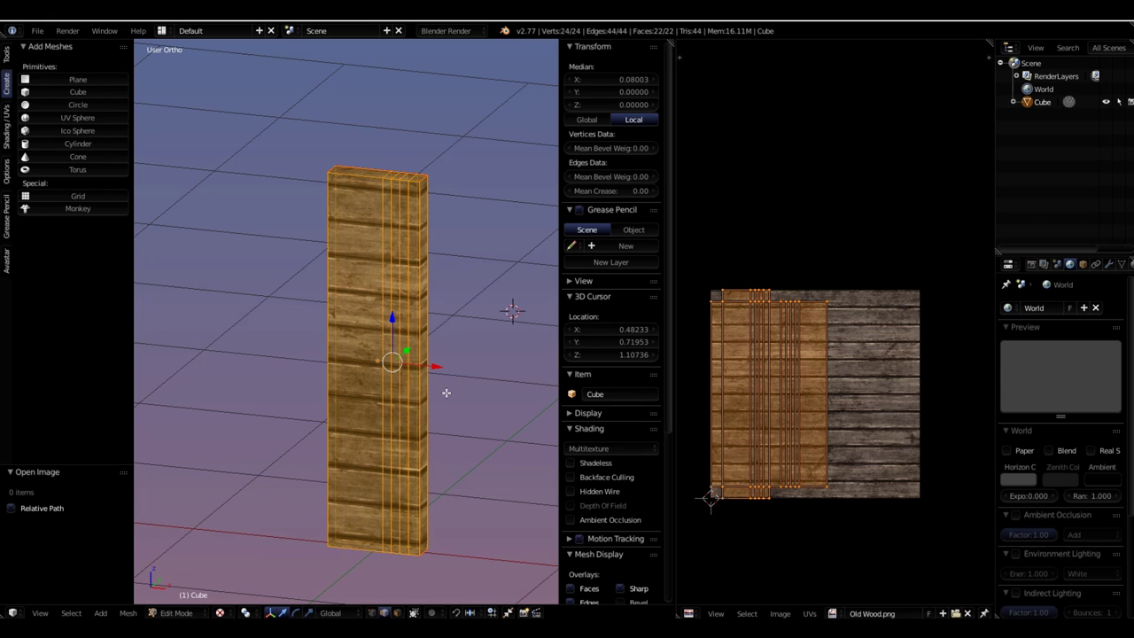
# Check the wood texture on the board in Object Mode and return to Edit Mode
pyautogui.moveTo(446, 380); pyautogui.dragTo(368, 176, button='middle')
pyautogui.press('Tab')
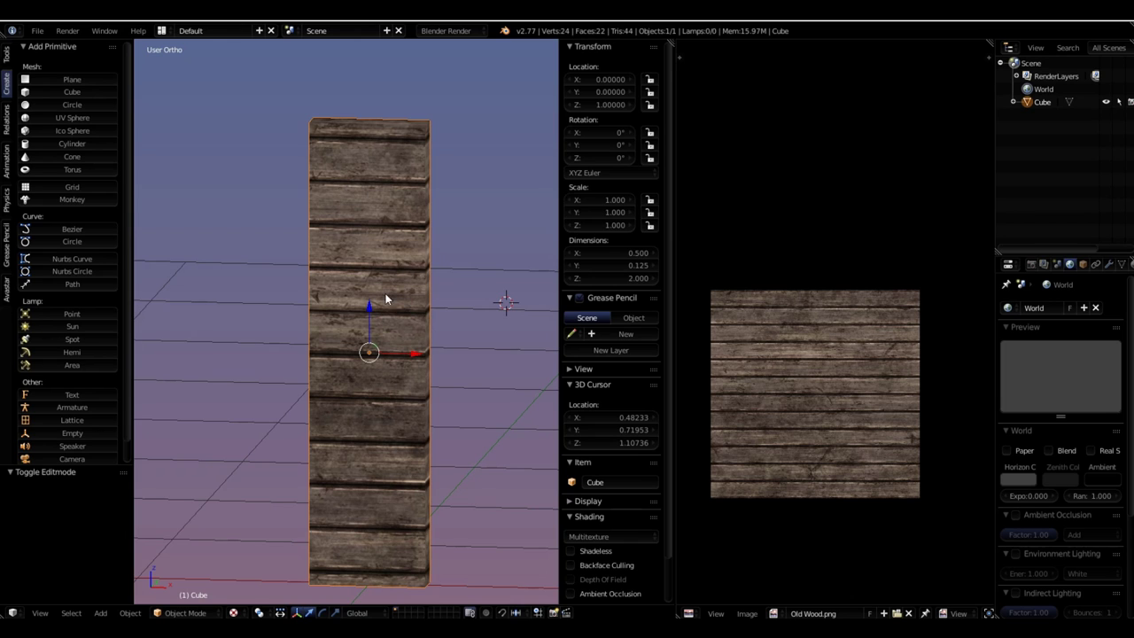
pyautogui.press('Tab')
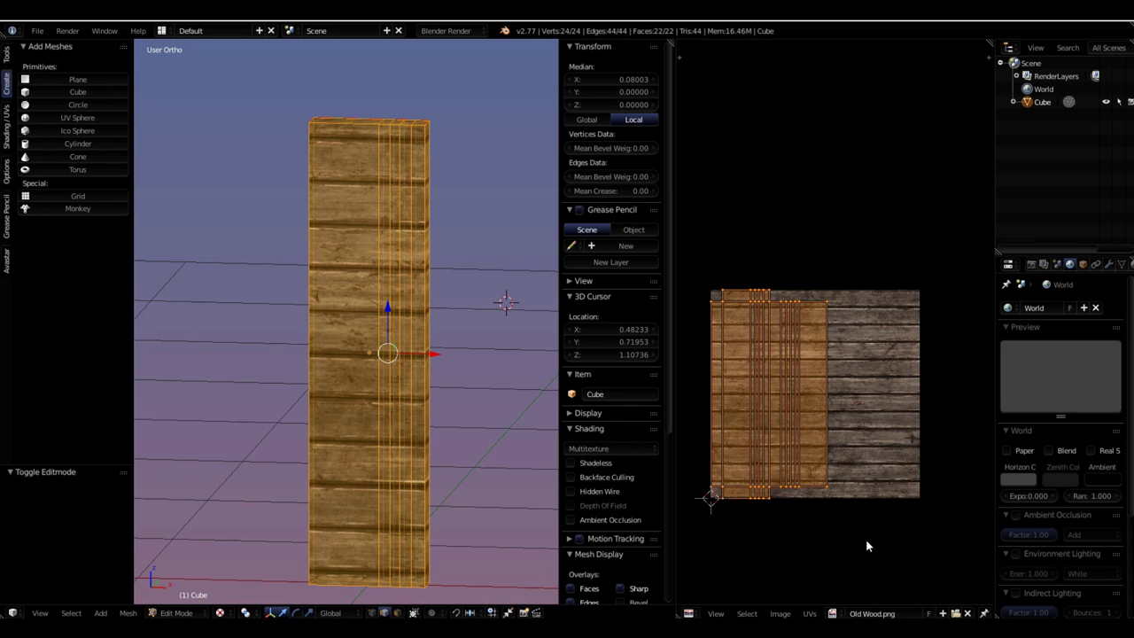
# Rotate the board's whole UV layout by 90° so the wood grain runs along its length
pyautogui.press('r')
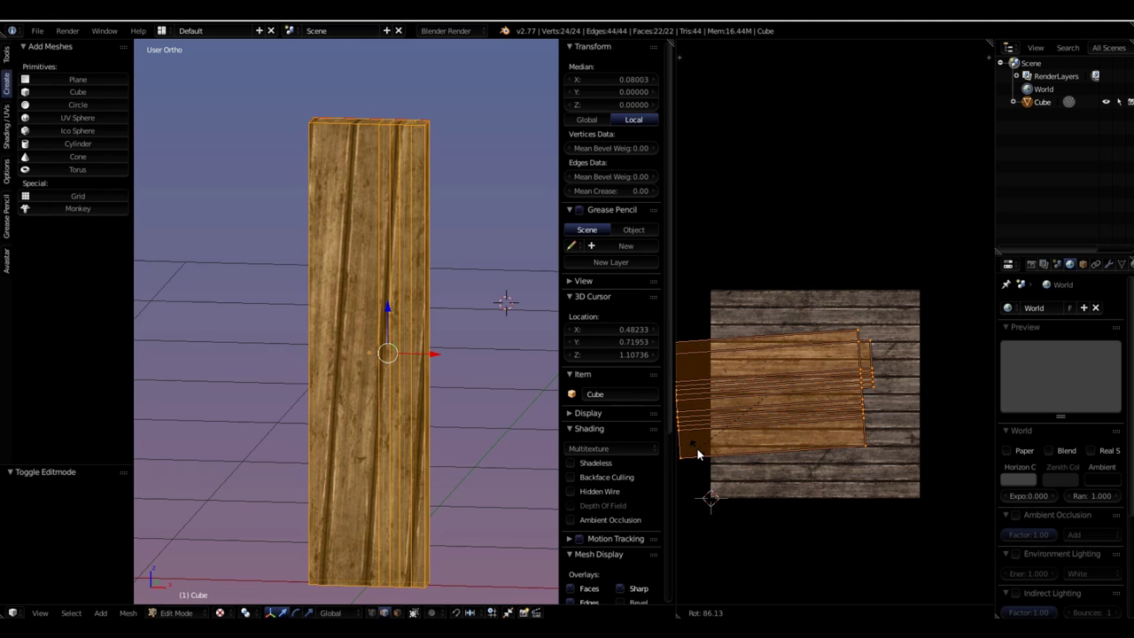
pyautogui.write('90')
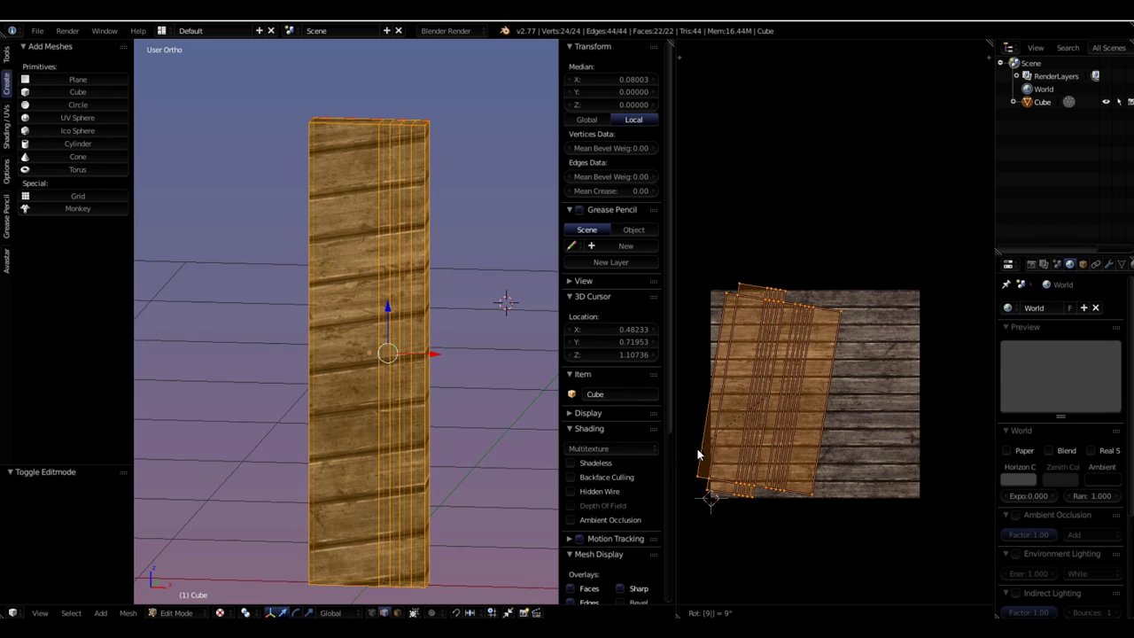
pyautogui.write('.')
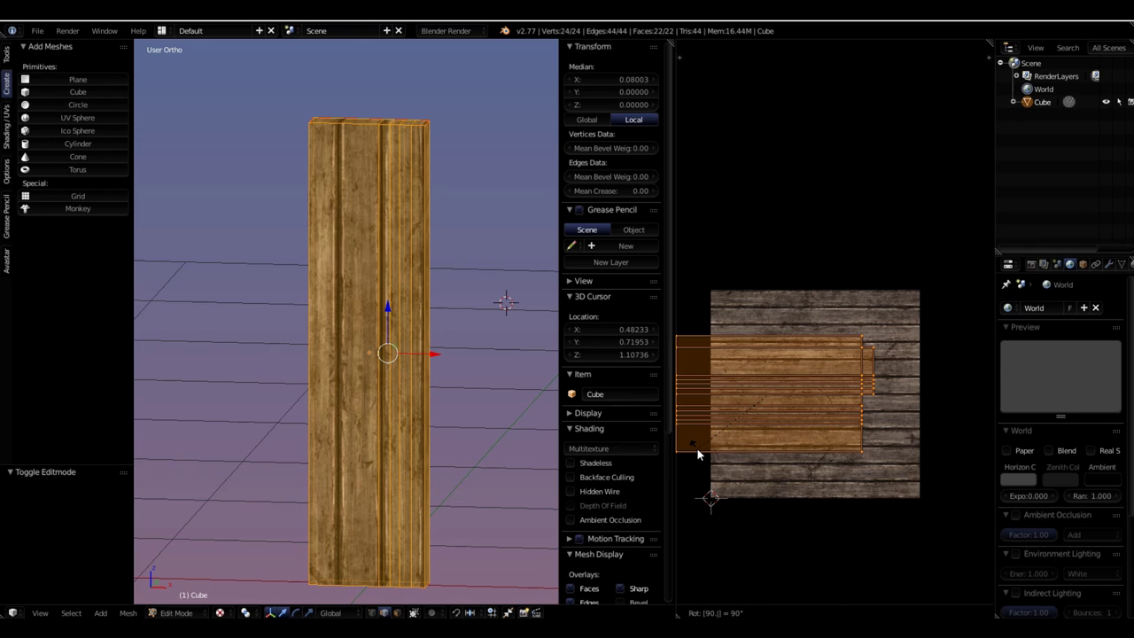
pyautogui.press('Return')
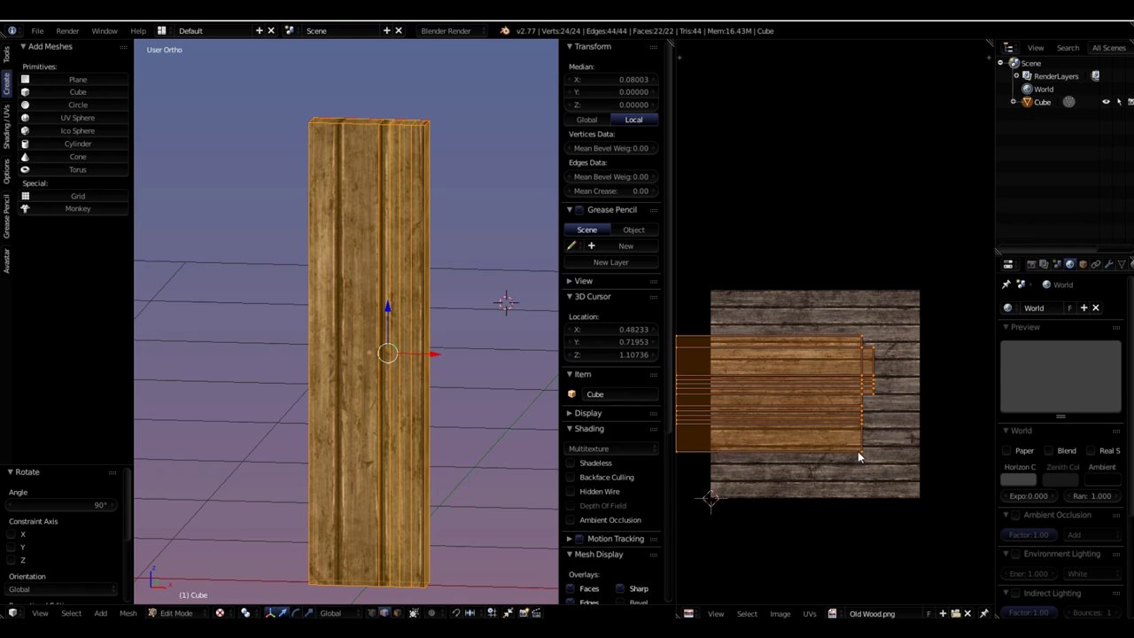
# Move the UV layout about 0.229 in X and -0.009 in Y over the wood texture and check its ends
pyautogui.scroll(2, 847, 440)
pyautogui.scroll(-2, 819, 409)
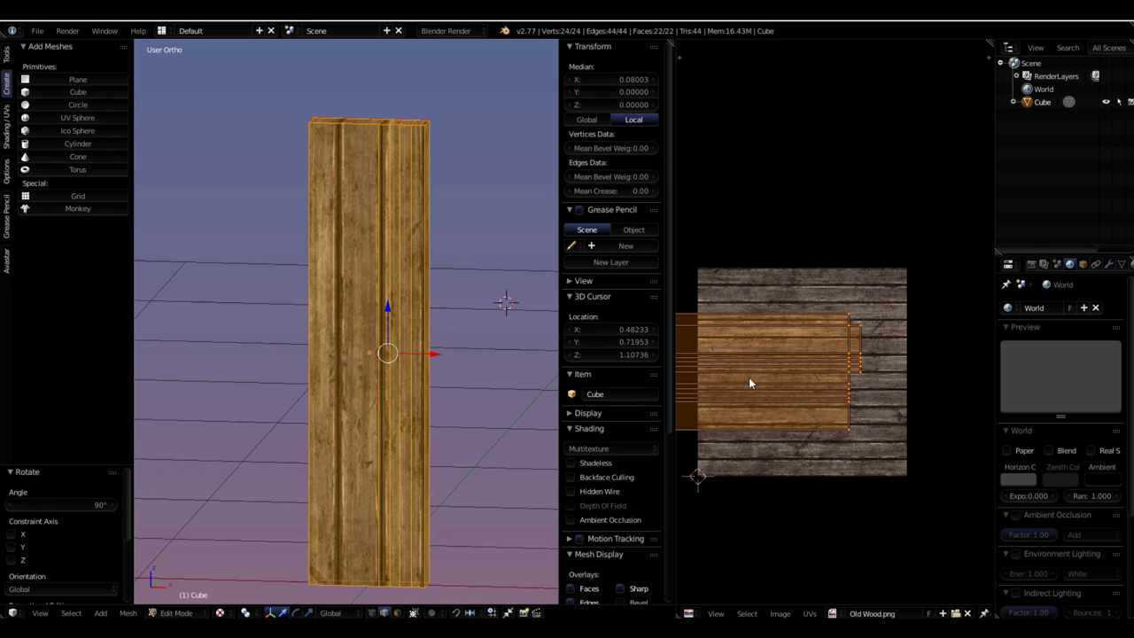
pyautogui.press('g')
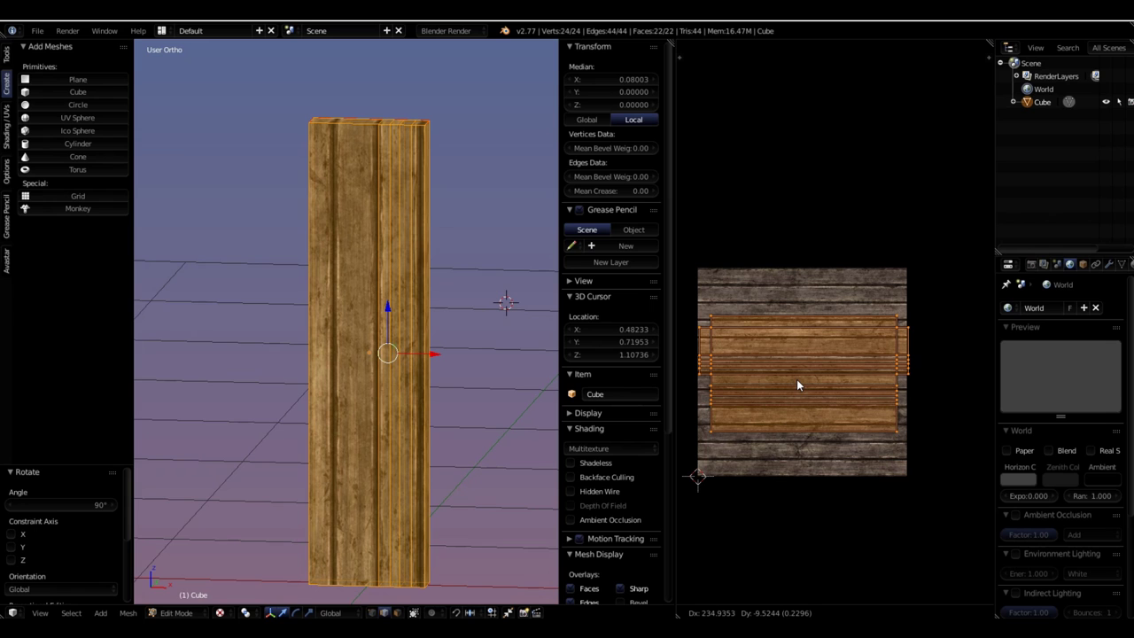
pyautogui.click(796, 379)
pyautogui.scroll(5, 706, 301)
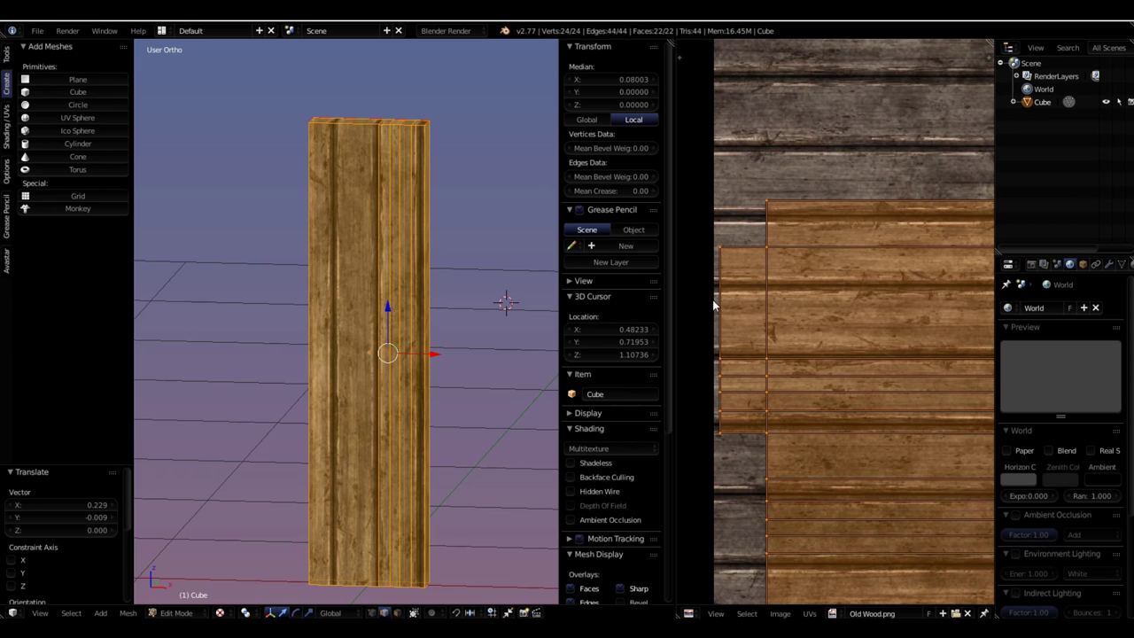
pyautogui.scroll(-4, 713, 299)
pyautogui.scroll(5, 760, 309)
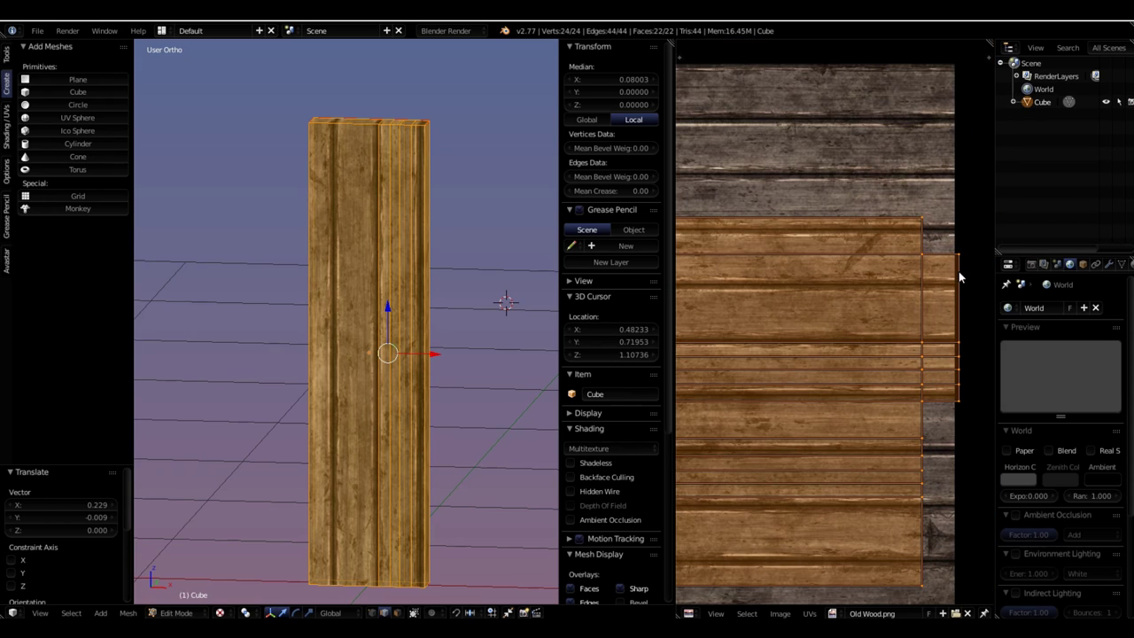
# Turn on Constrain to Image Bounds for UV editing of the board's layout
pyautogui.scroll(-5, 865, 387)
pyautogui.scroll(2, 880, 383)
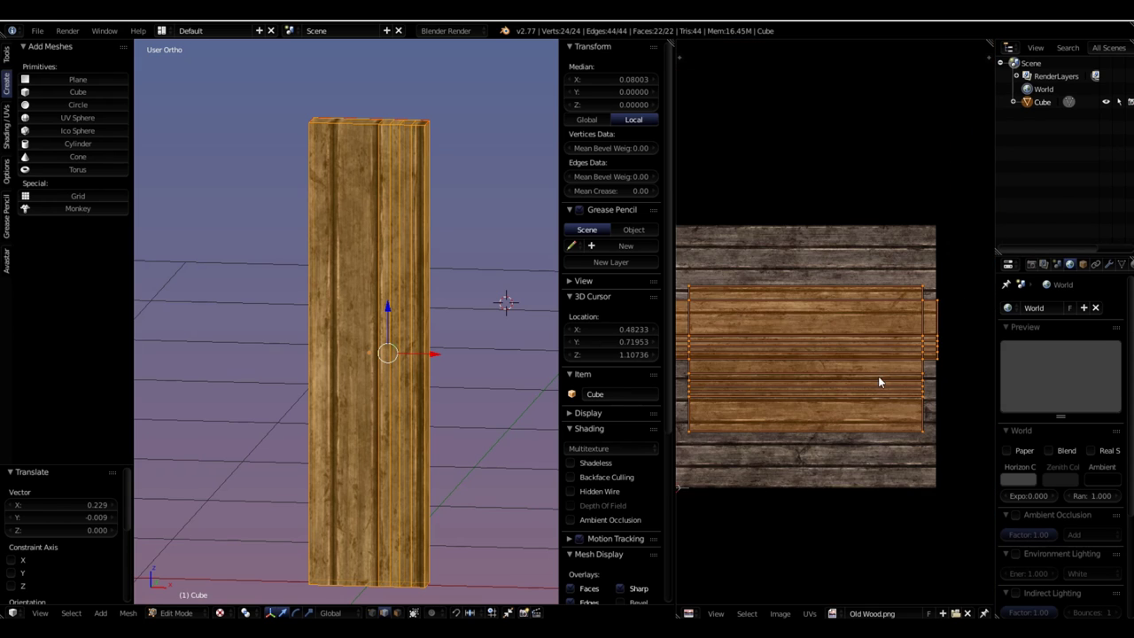
pyautogui.moveTo(840, 383); pyautogui.dragTo(867, 381, button='middle')
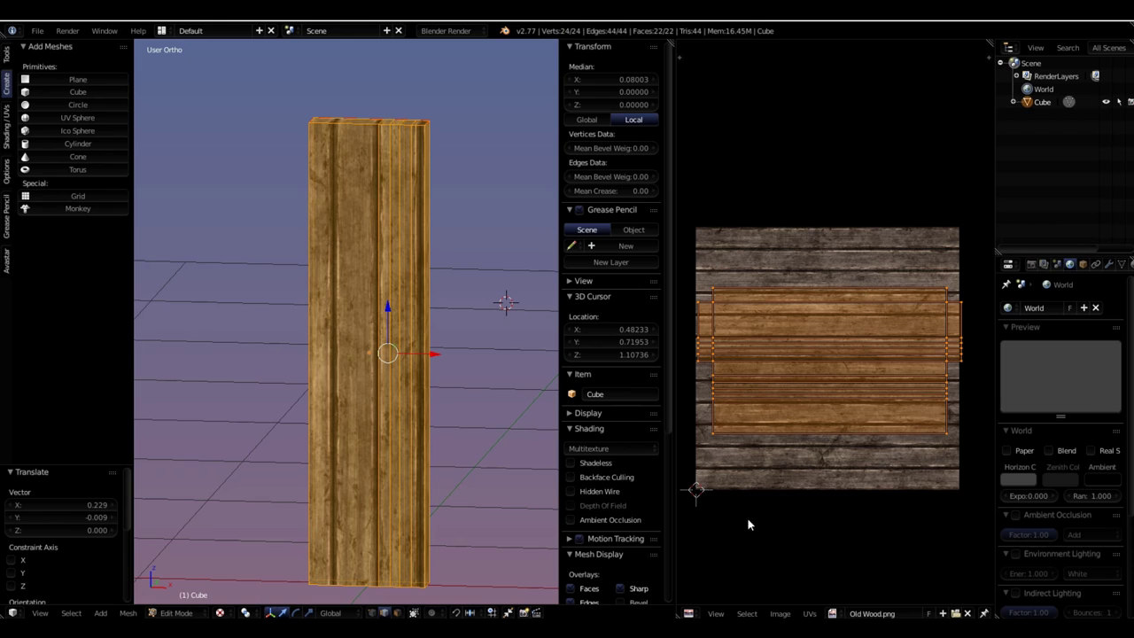
pyautogui.click(811, 613)
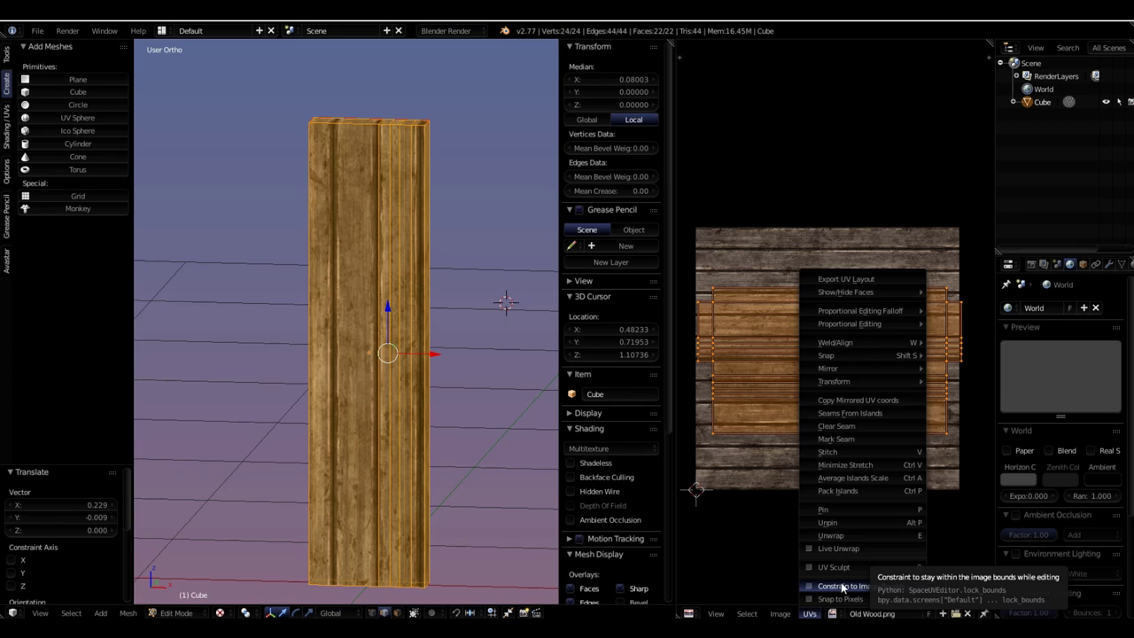
pyautogui.click(840, 586)
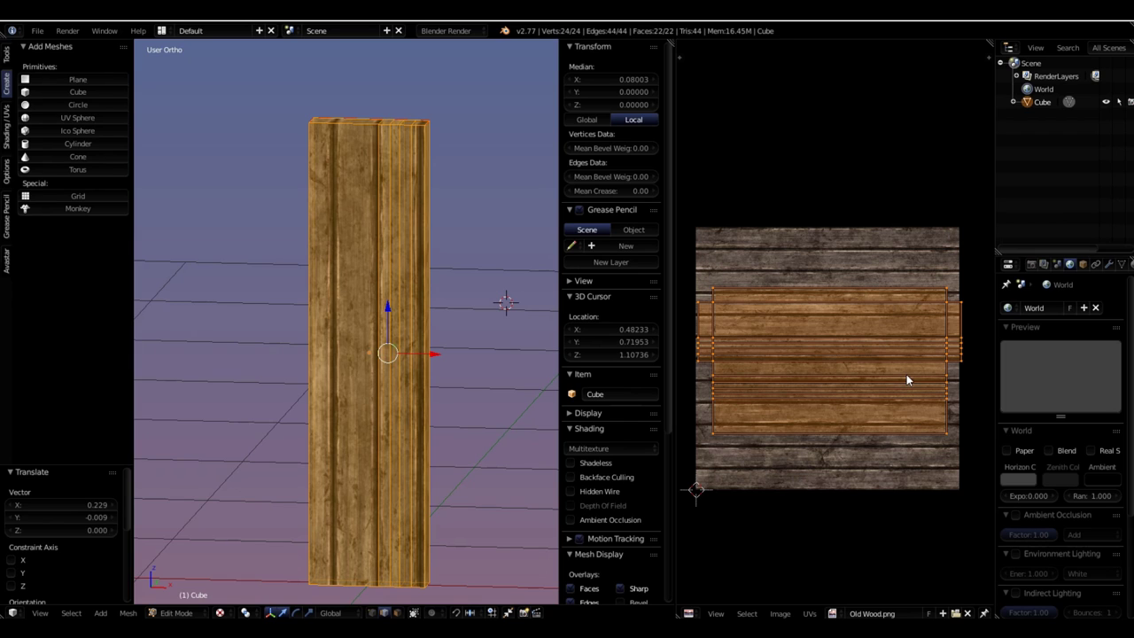
# Move the whole UV layout -0.125 in X and -0.054 in Y within the texture and check the board's upper end
pyautogui.press('g')
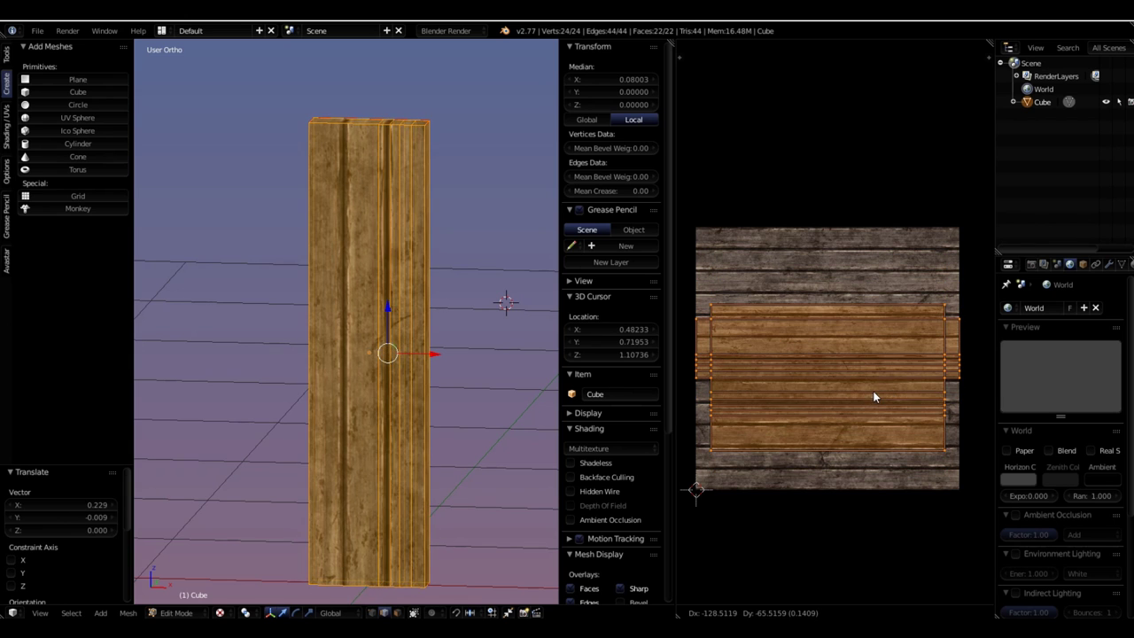
pyautogui.click(873, 394)
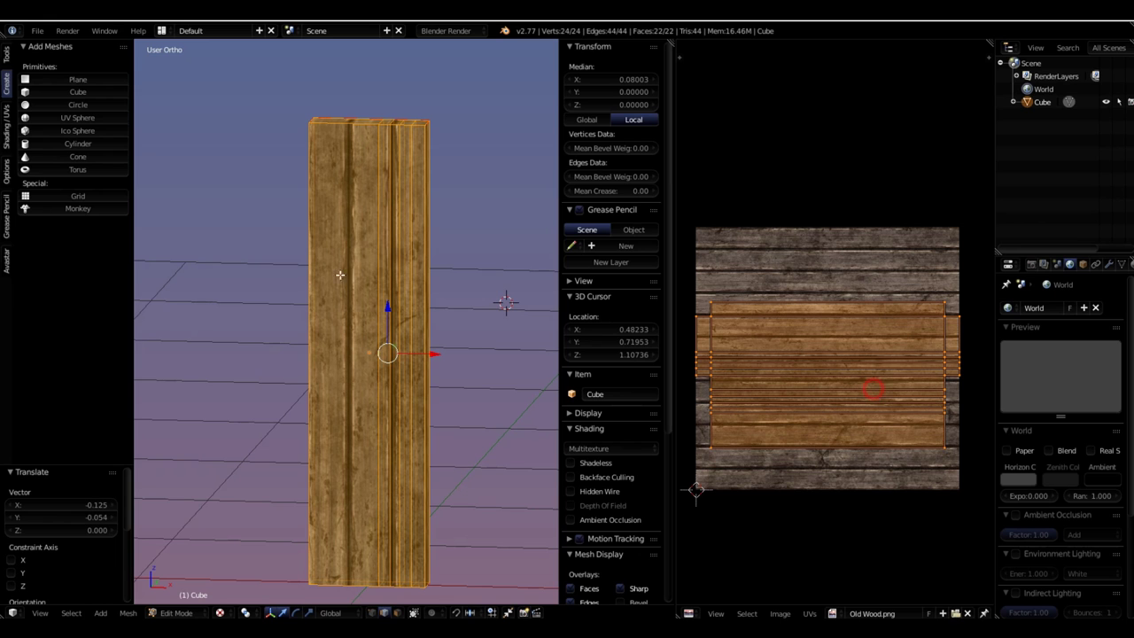
pyautogui.scroll(4, 378, 160)
pyautogui.moveTo(452, 185)
pyautogui.mouseDown(button='middle')
pyautogui.moveTo(473, 192)
pyautogui.moveTo(442, 194)
pyautogui.mouseUp(button='middle')
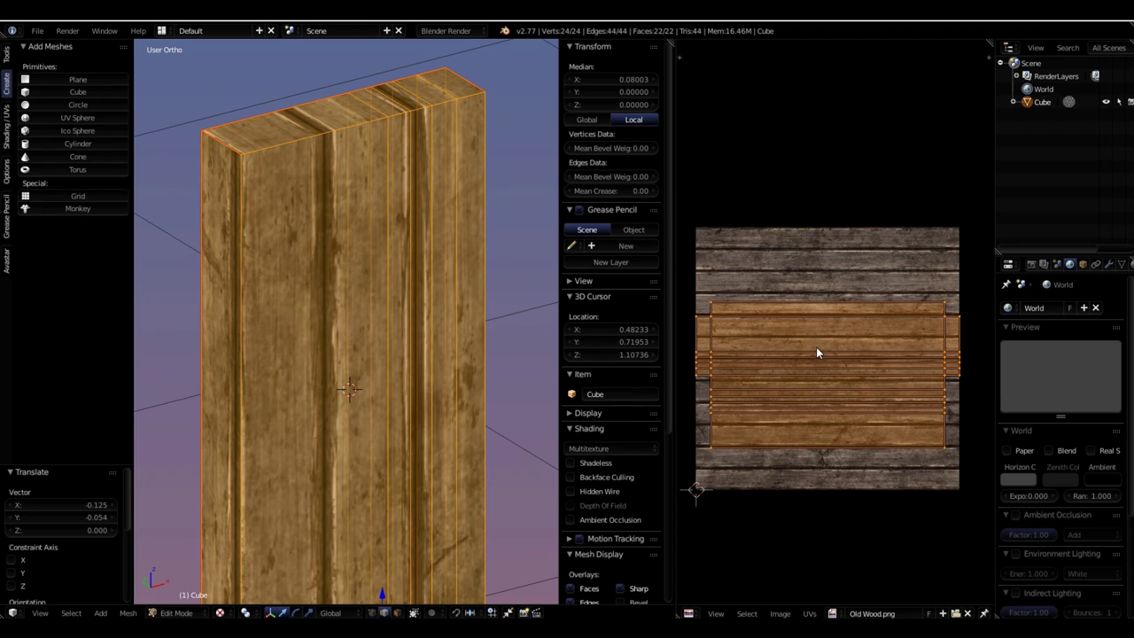
# Nudge the whole UV layout 0.005 in both X and Y and inspect the wood grain on the board's faces
pyautogui.press('g')
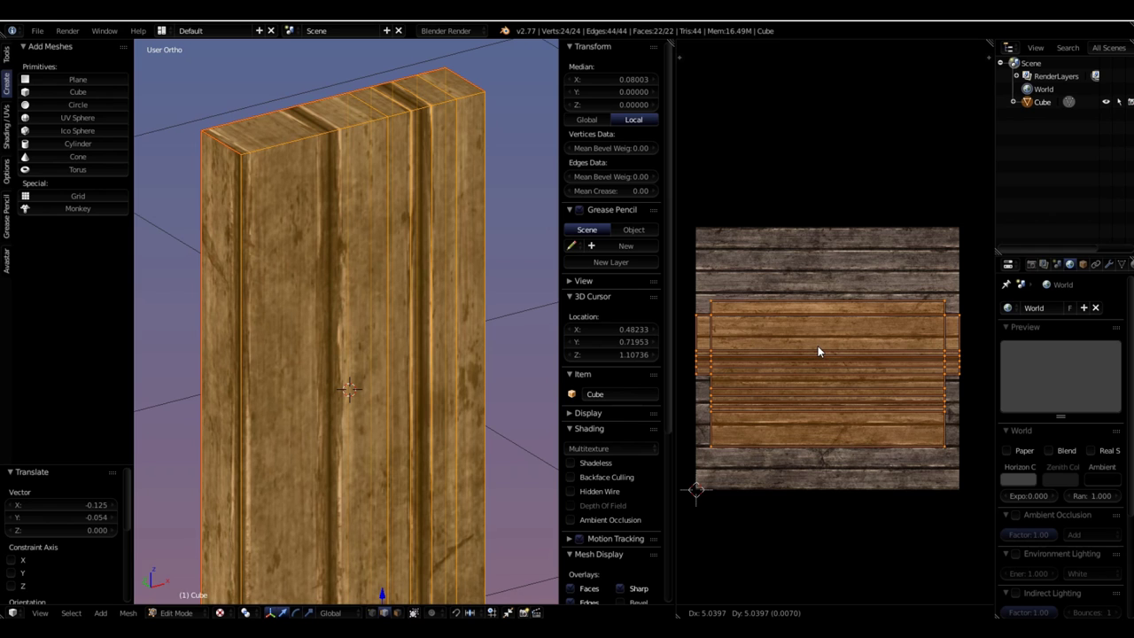
pyautogui.click(818, 351)
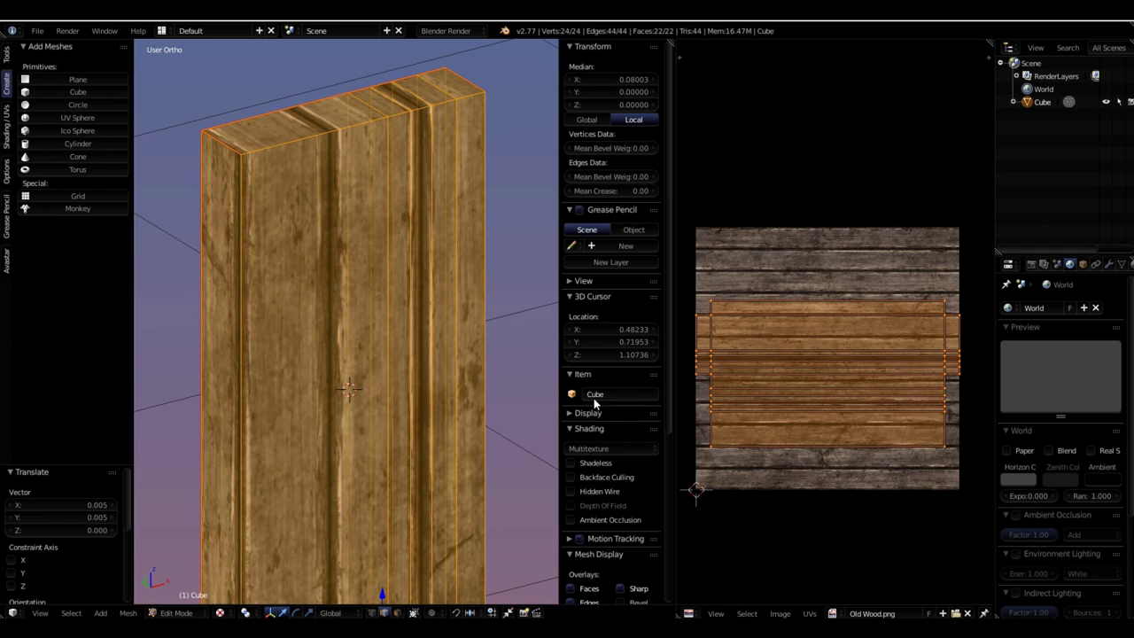
pyautogui.moveTo(545, 403); pyautogui.dragTo(384, 381, button='middle')
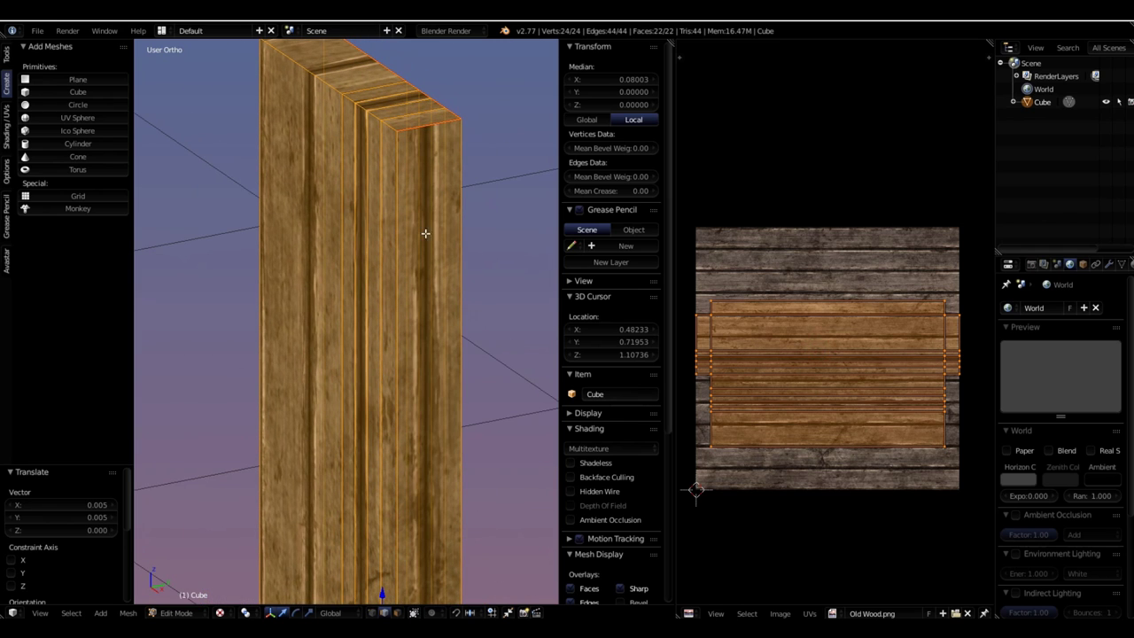
pyautogui.scroll(-4, 417, 248)
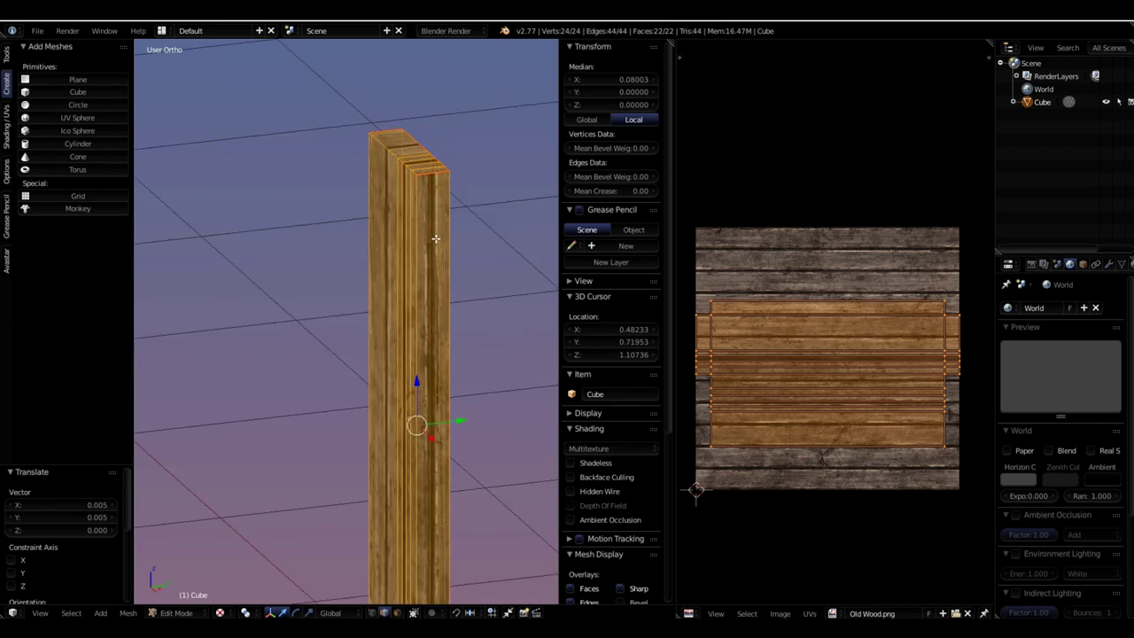
pyautogui.scroll(3, 435, 236)
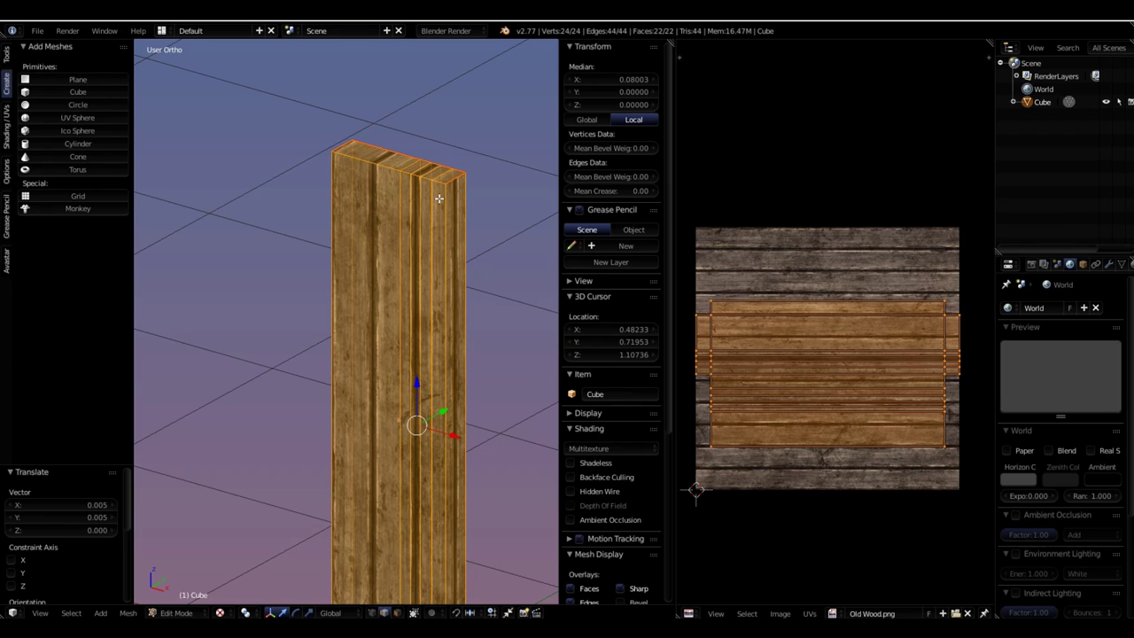
pyautogui.moveTo(411, 288); pyautogui.dragTo(452, 290, button='middle')
pyautogui.scroll(1, 848, 288)
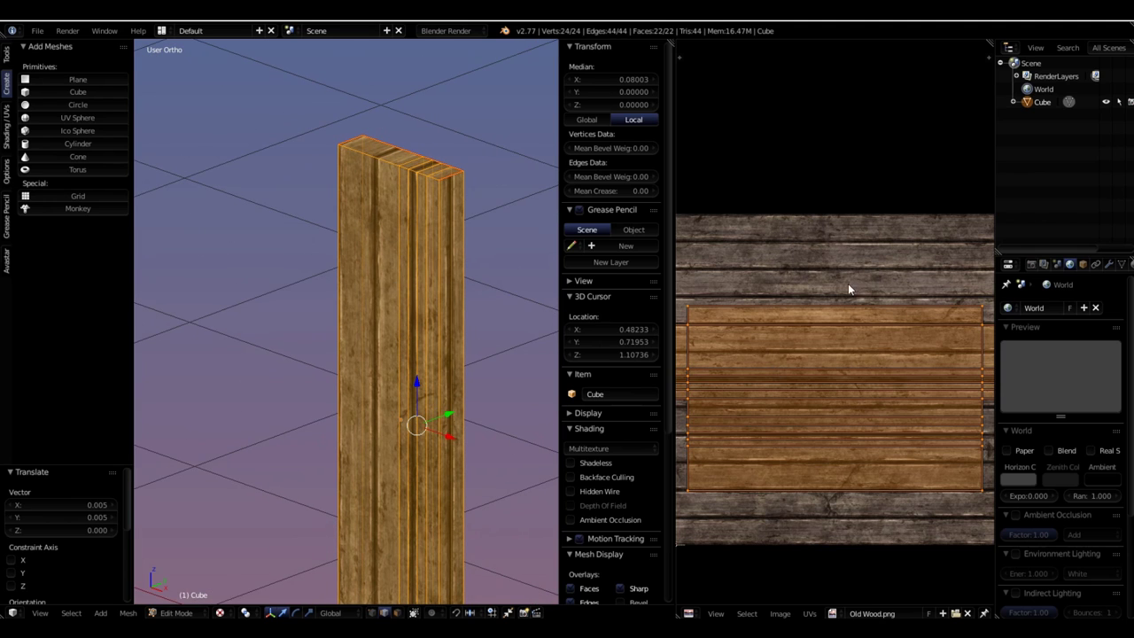
pyautogui.scroll(-2, 853, 305)
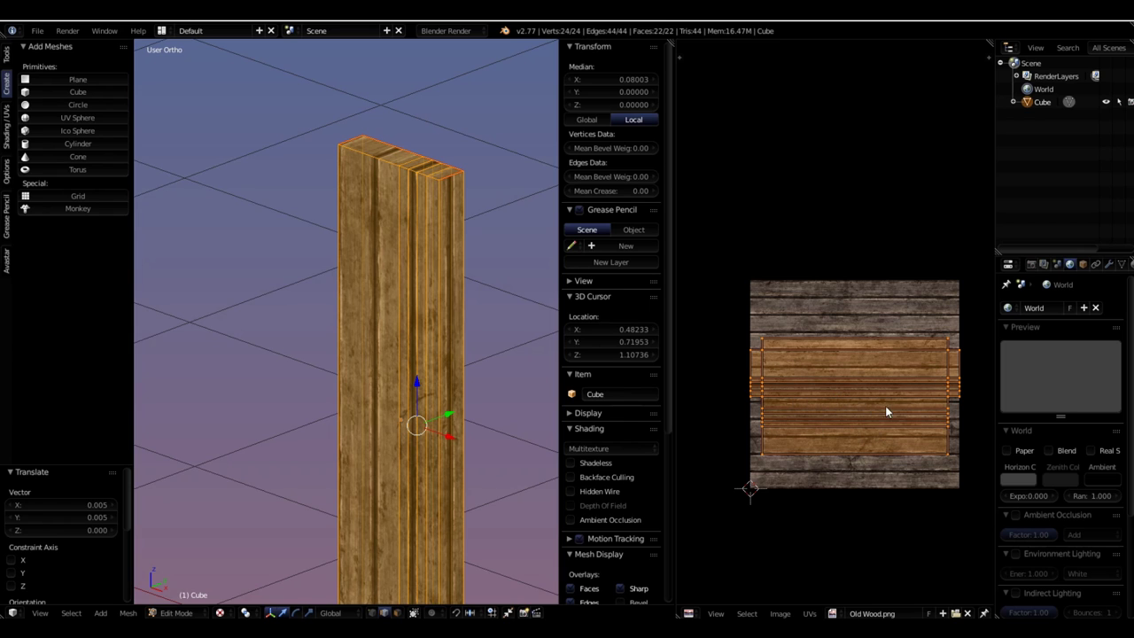
pyautogui.scroll(3, 872, 409)
pyautogui.moveTo(878, 409); pyautogui.dragTo(759, 407, button='middle')
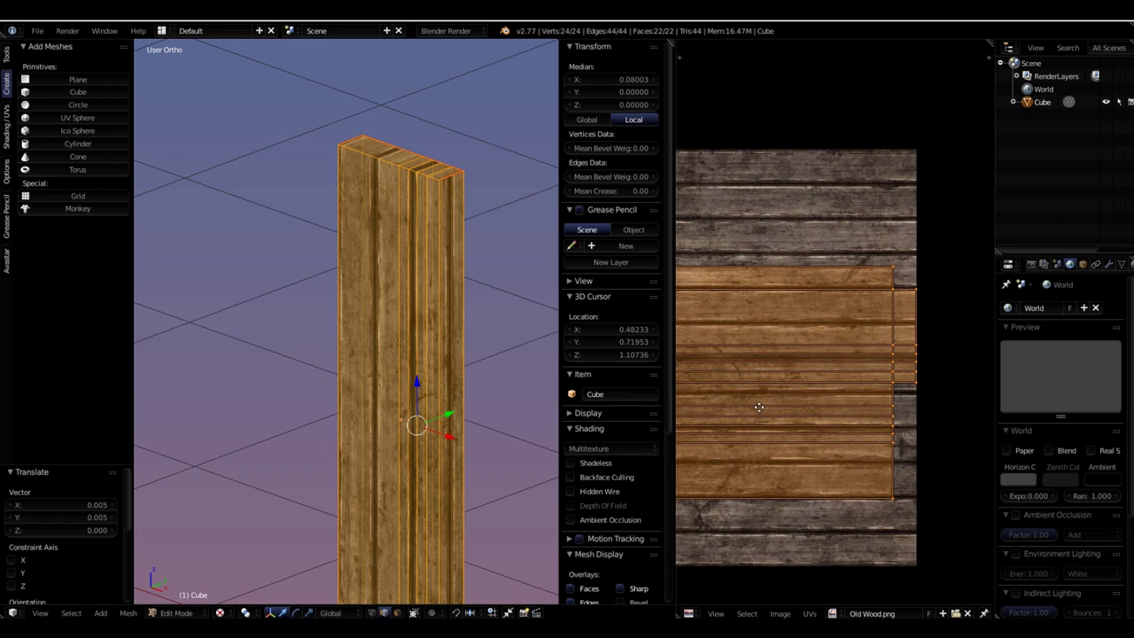
# Select only the lower half of the UV strips and move them -0.025 along Y over the wood texture
pyautogui.press('a')
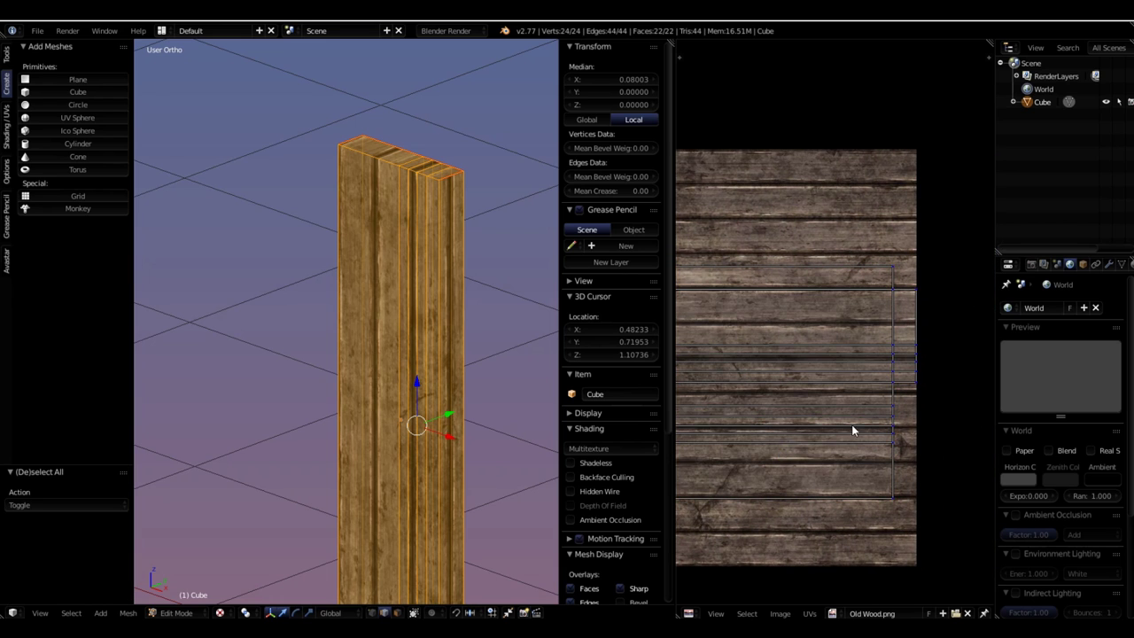
pyautogui.scroll(1, 860, 430)
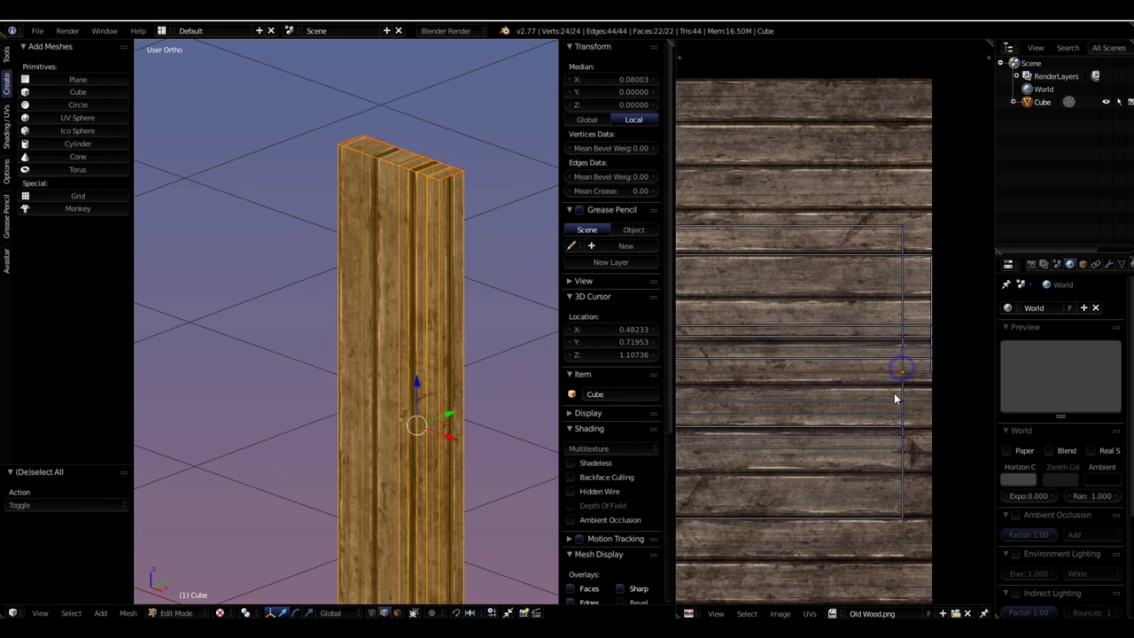
pyautogui.scroll(-5, 877, 417)
pyautogui.scroll(3, 764, 403)
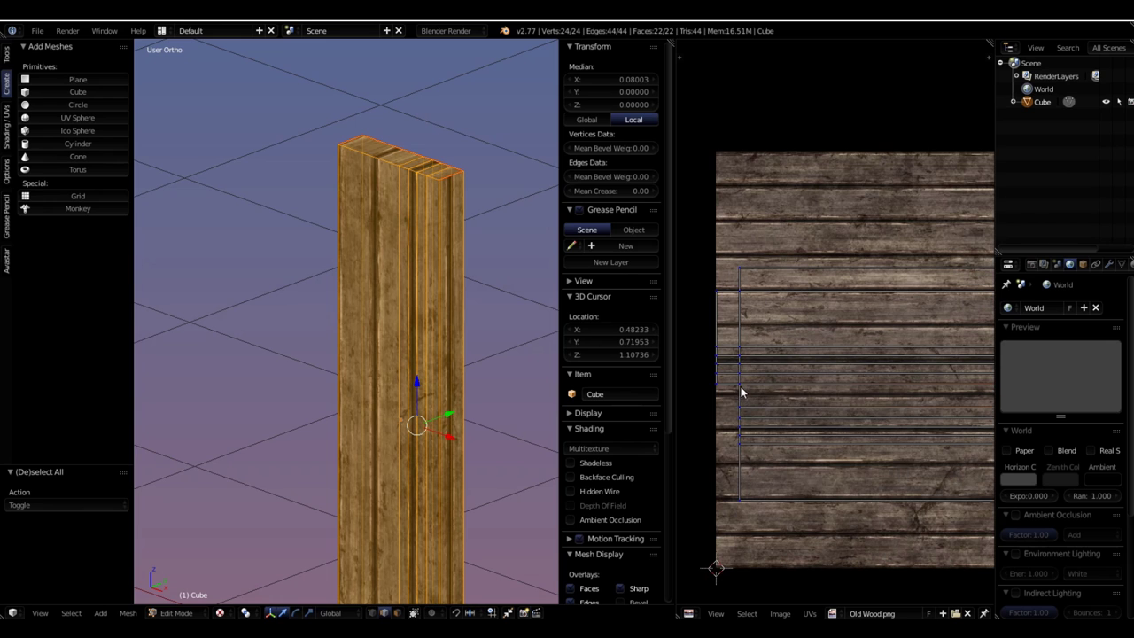
pyautogui.rightClick(780, 402)
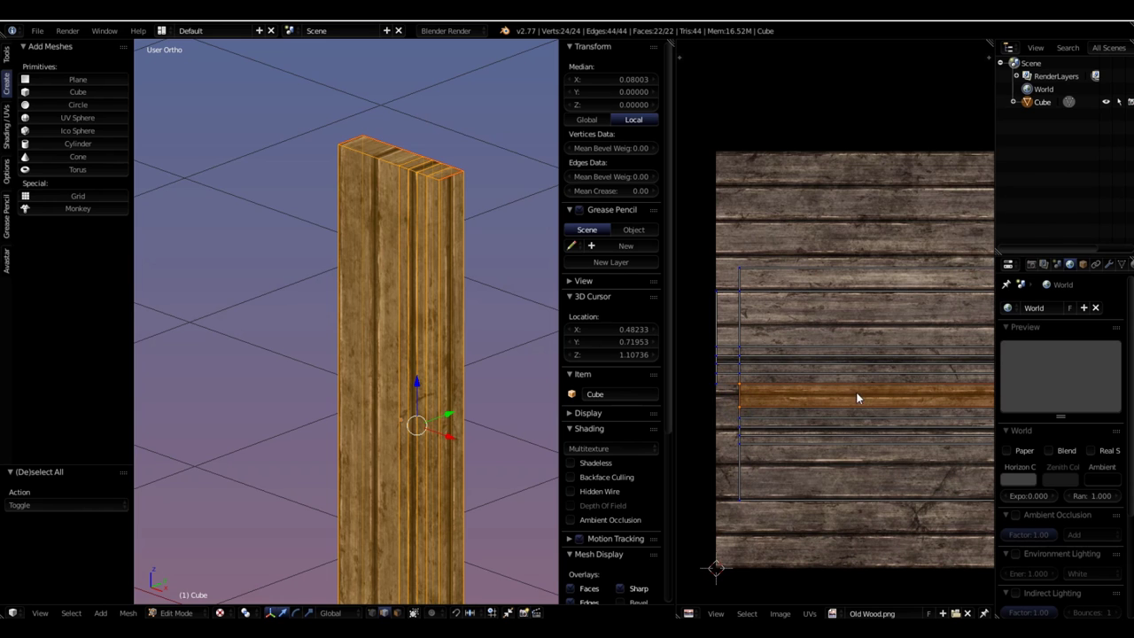
pyautogui.scroll(-3, 463, 233)
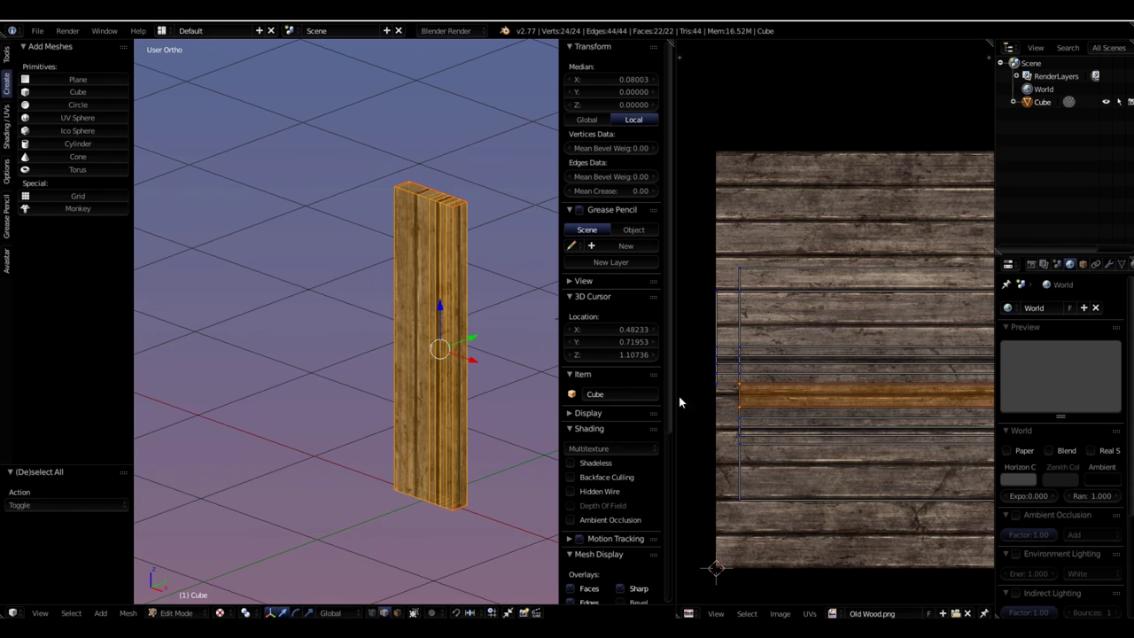
pyautogui.scroll(-3, 926, 319)
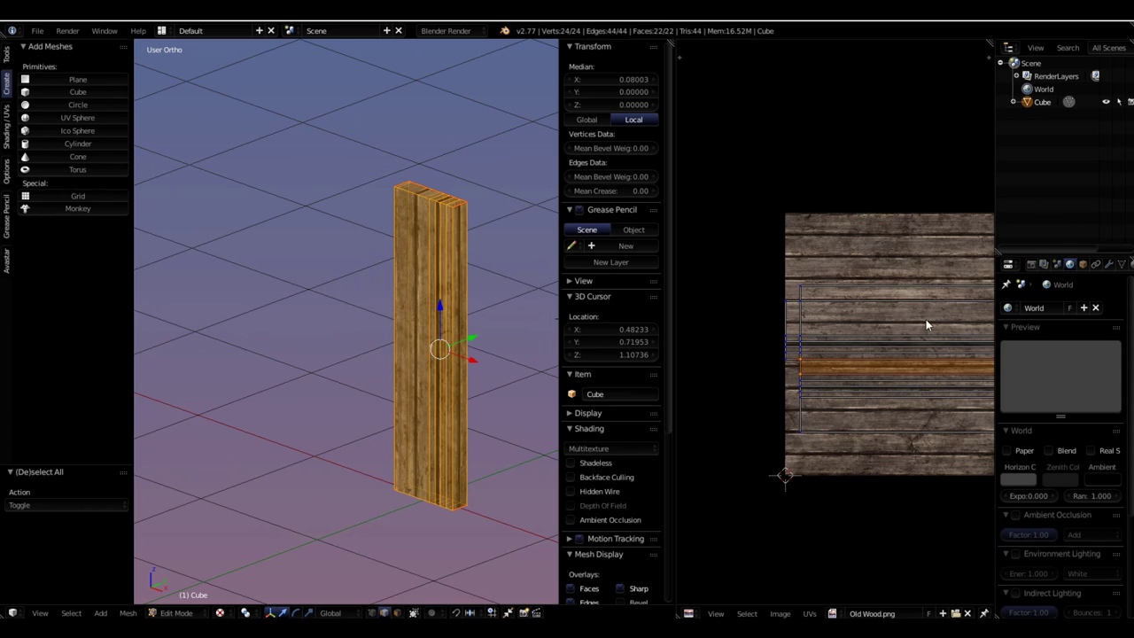
pyautogui.moveTo(920, 325); pyautogui.dragTo(885, 358, button='middle')
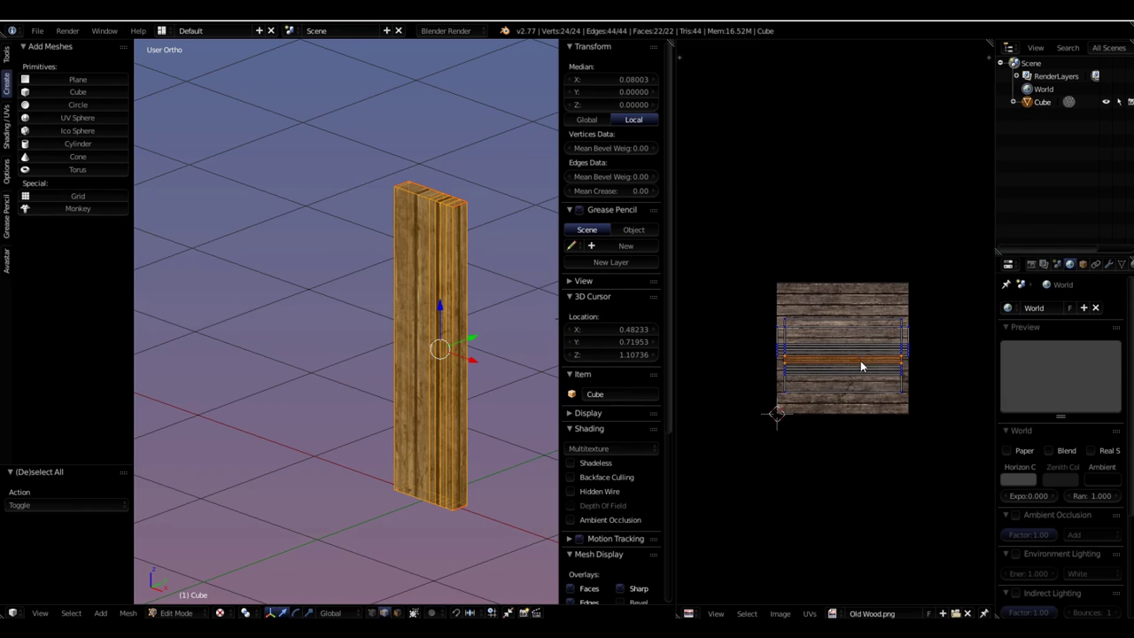
pyautogui.scroll(2, 859, 382)
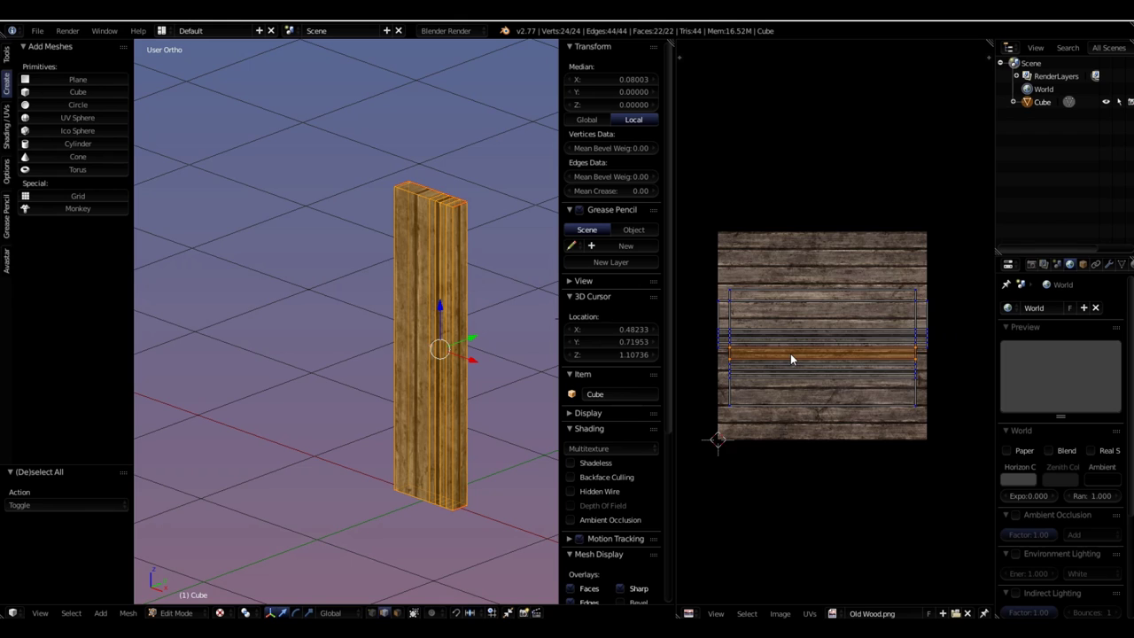
pyautogui.scroll(1, 797, 358)
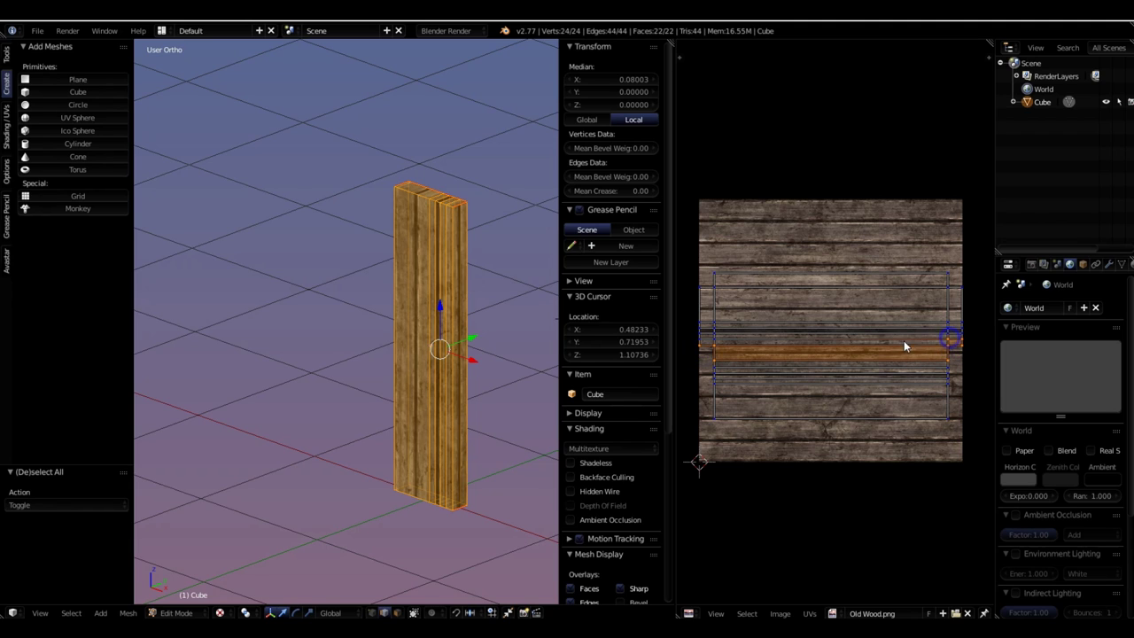
pyautogui.keyDown('shift'); pyautogui.rightClick(709, 341); pyautogui.keyUp('shift')
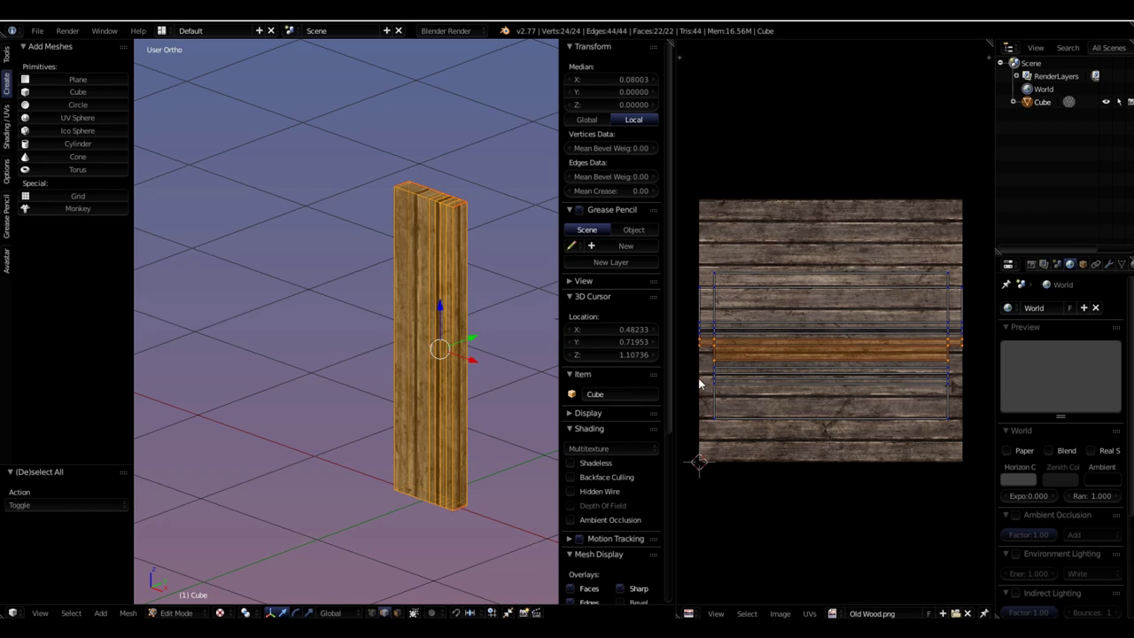
pyautogui.press('b')
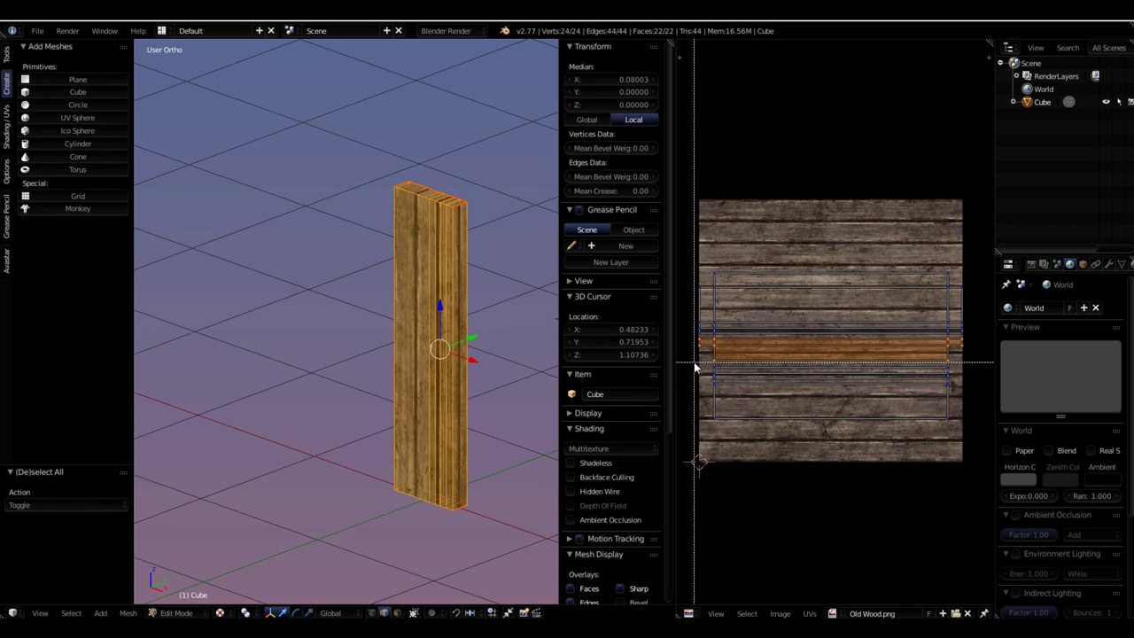
pyautogui.moveTo(699, 360); pyautogui.dragTo(913, 429)
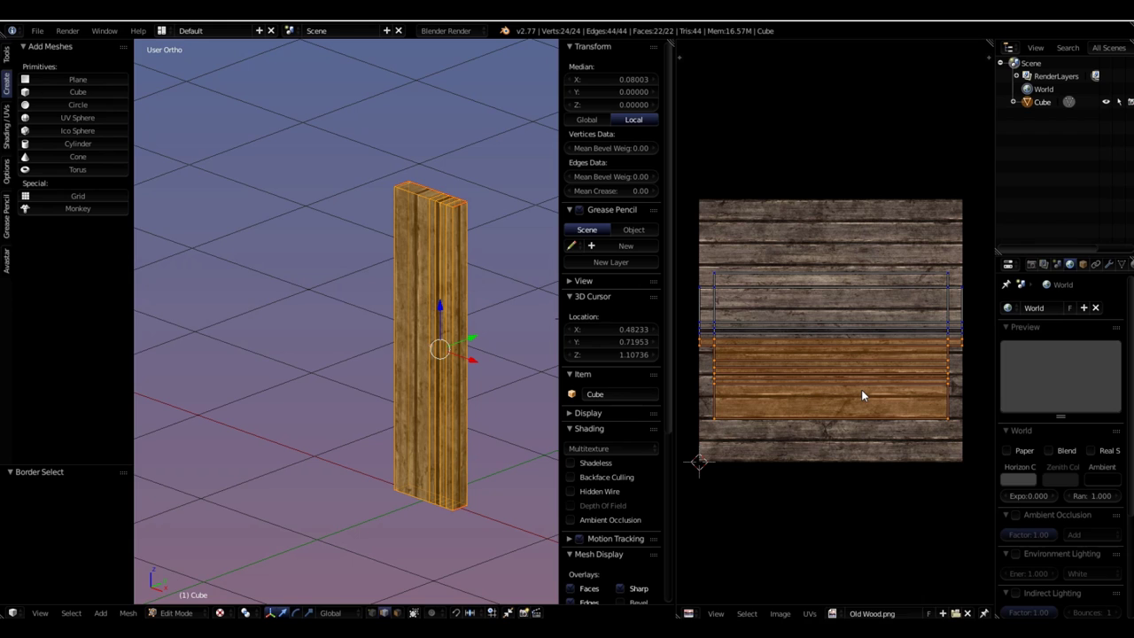
pyautogui.press('g')
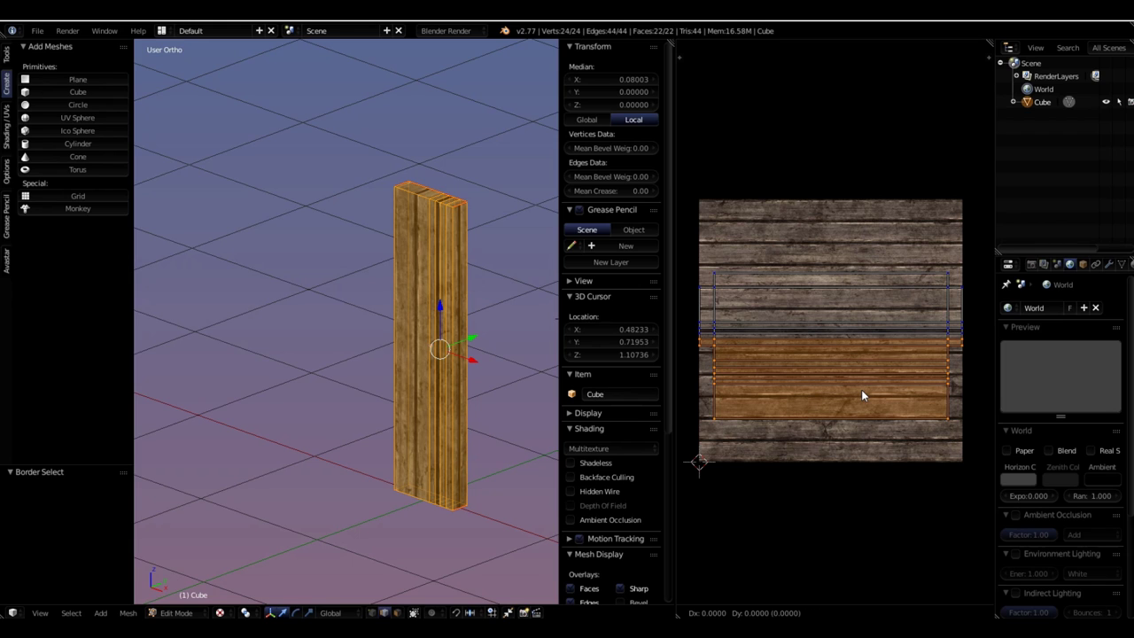
pyautogui.press('y')
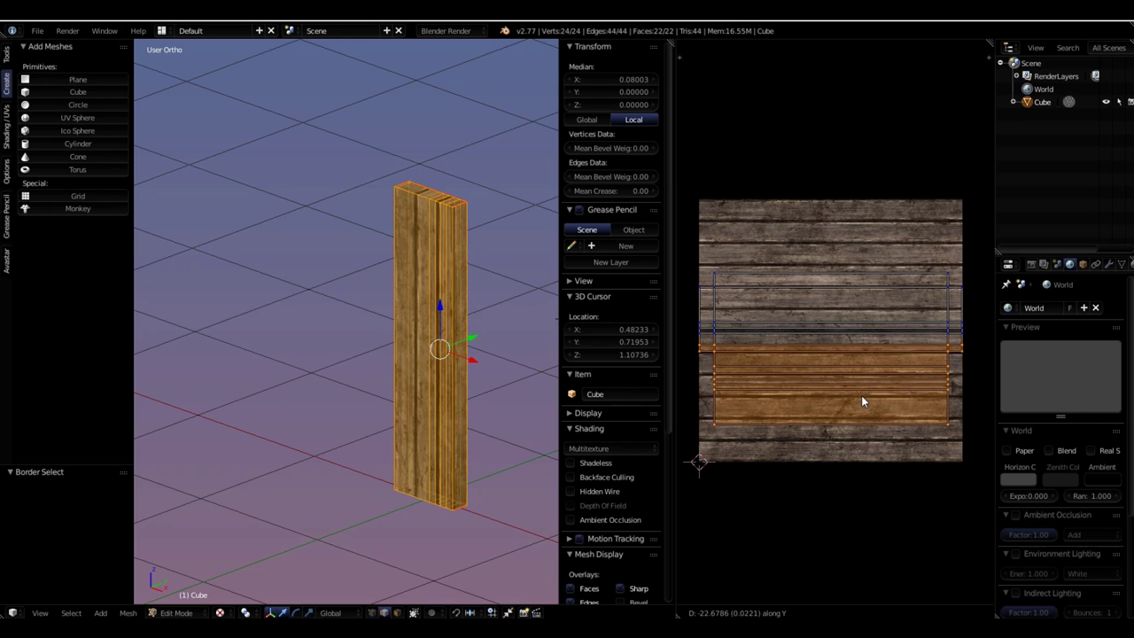
pyautogui.click(861, 398)
pyautogui.scroll(8, 394, 206)
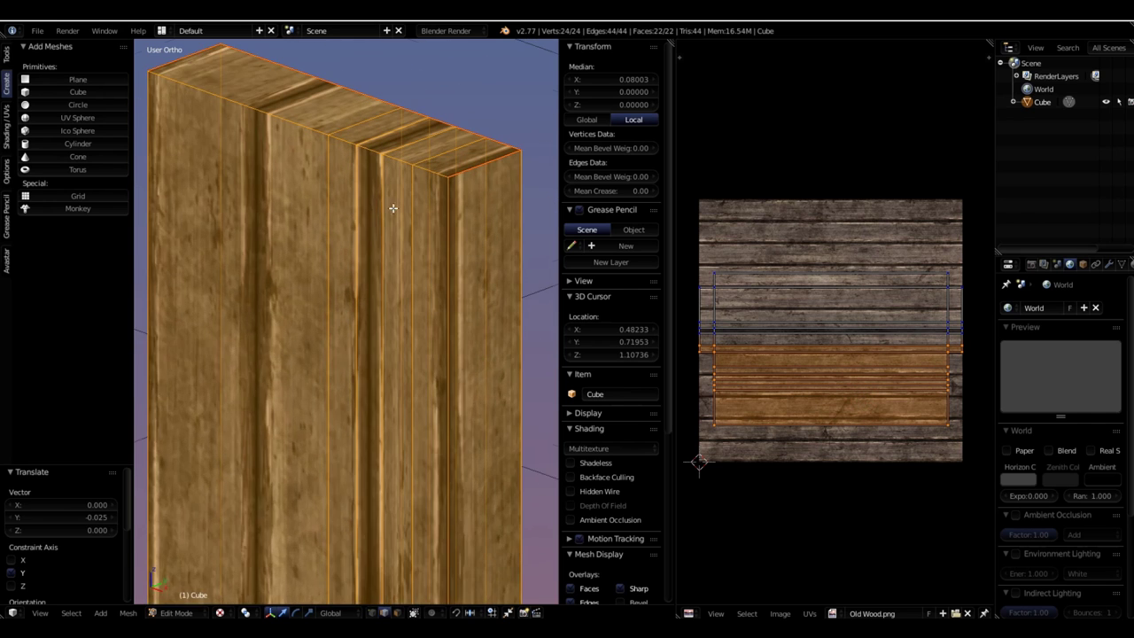
pyautogui.scroll(-2, 434, 200)
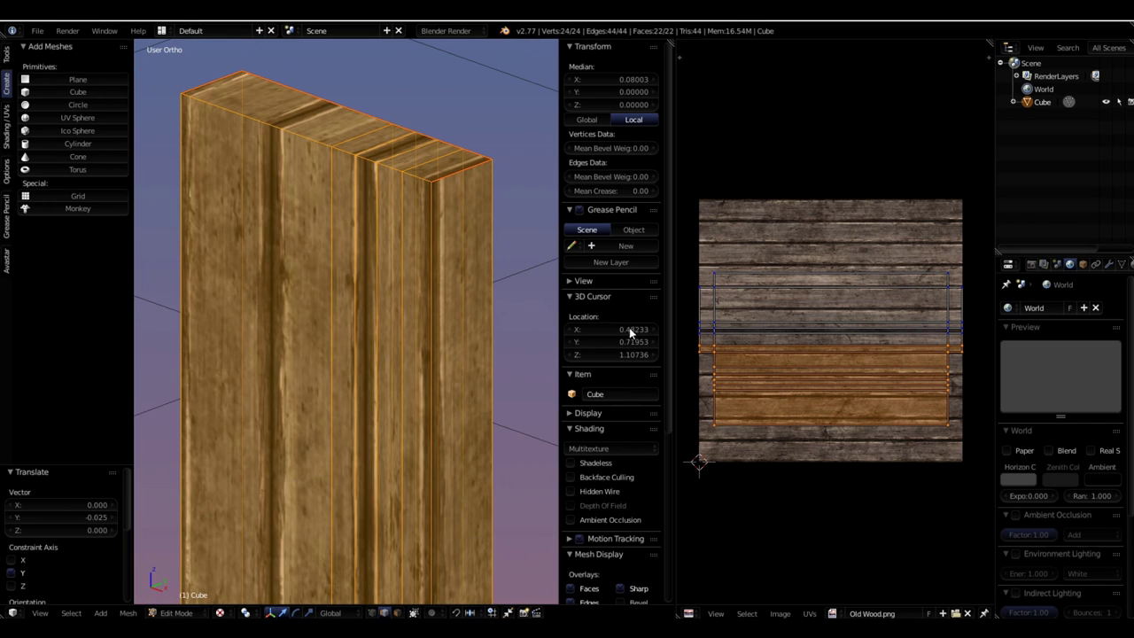
# Nudge the selected lower half of the UV strips by 0.002 along Y over the wood texture
pyautogui.press('Up')
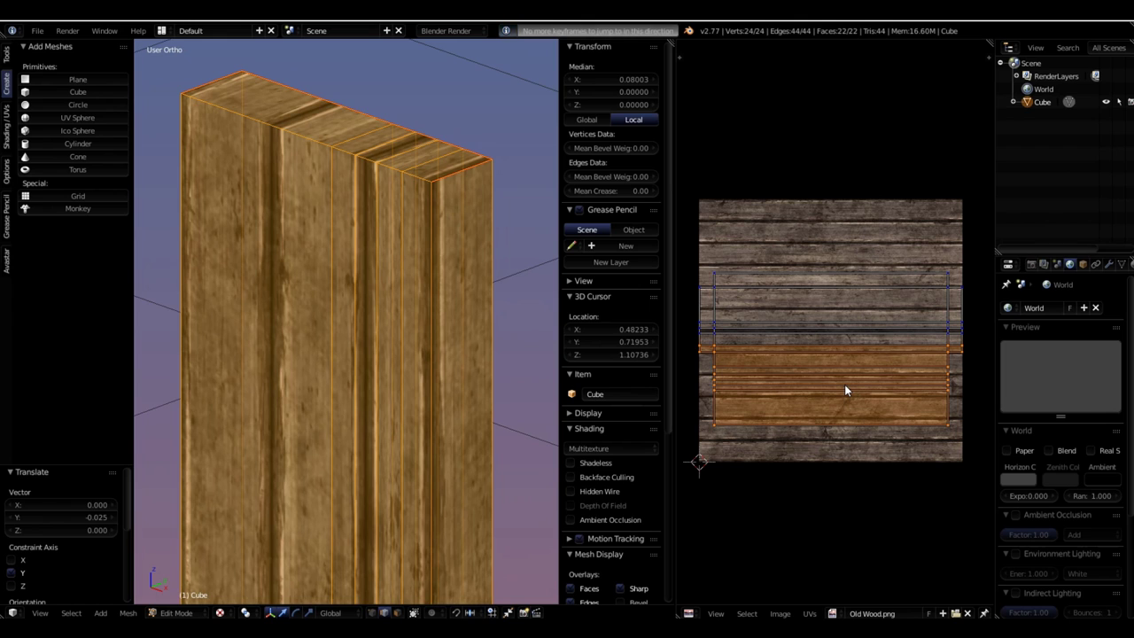
pyautogui.press('g')
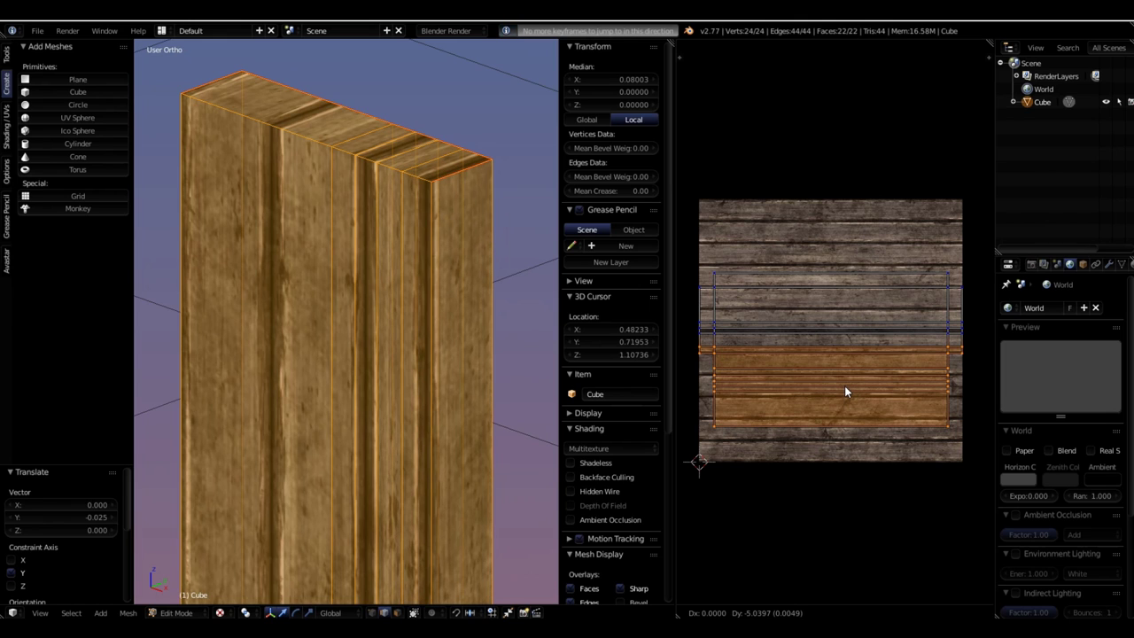
pyautogui.press('ctrl')
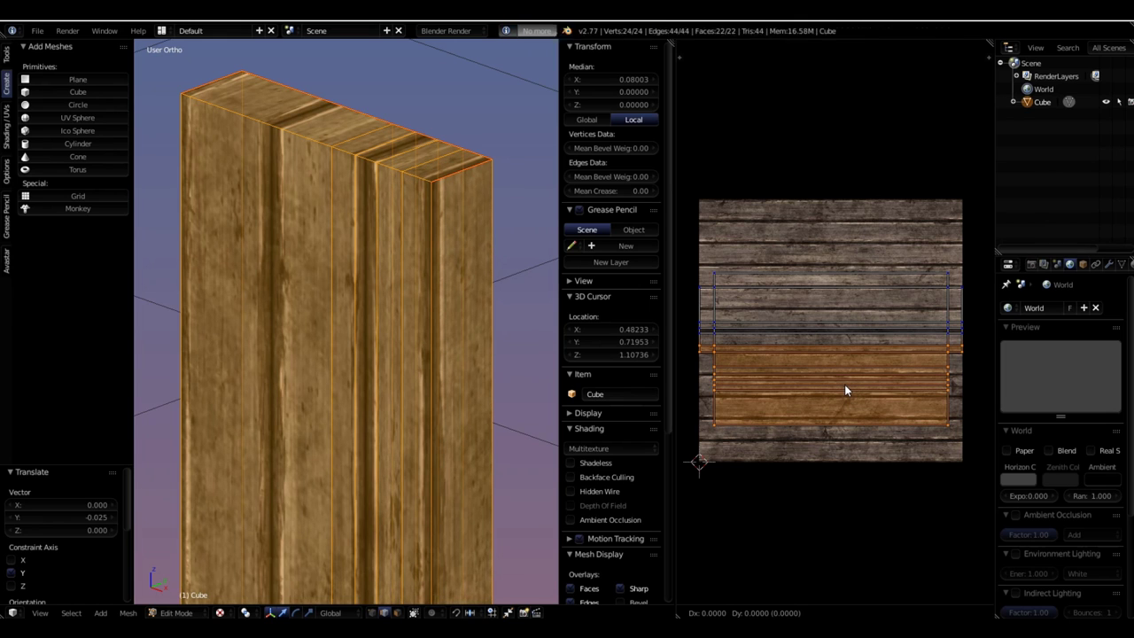
pyautogui.moveTo(844, 383)
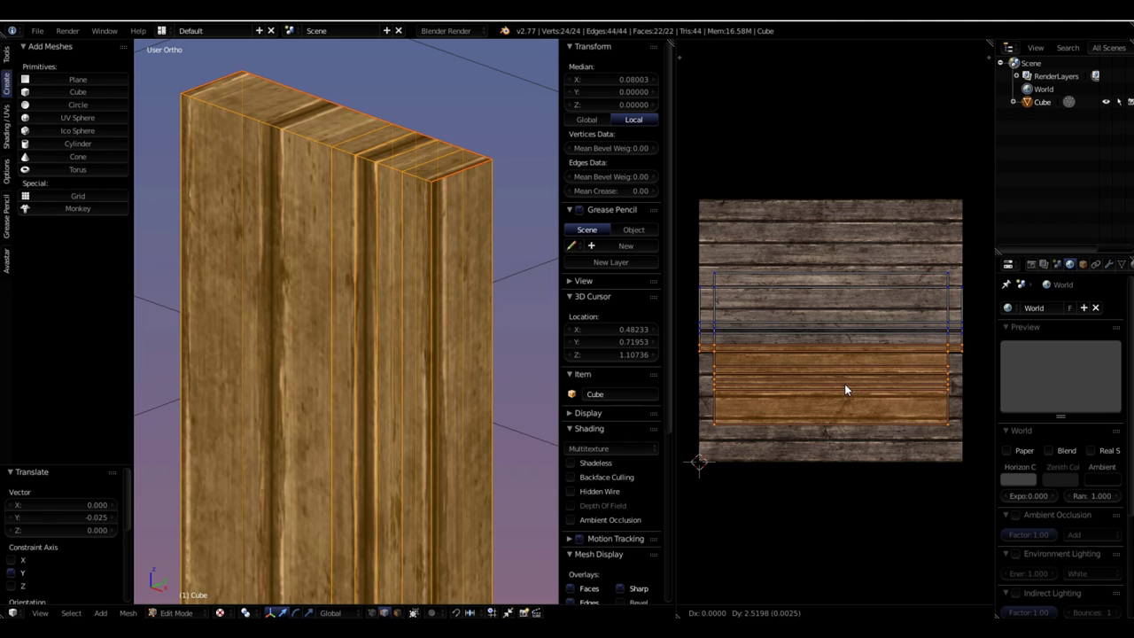
pyautogui.press('ctrl')
pyautogui.click(844, 384)
# Examine the wood grain on the front, back and upper end of the board from several angles
pyautogui.scroll(-4, 461, 399)
pyautogui.moveTo(461, 399); pyautogui.dragTo(434, 393, button='middle')
pyautogui.scroll(4, 381, 365)
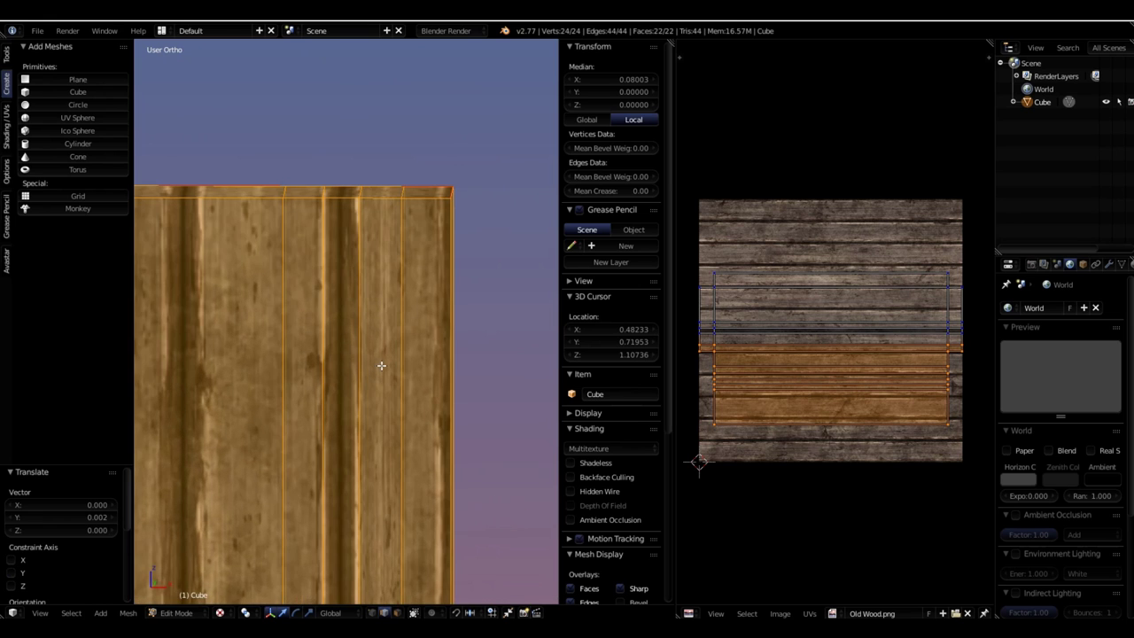
pyautogui.scroll(-2, 380, 365)
pyautogui.moveTo(380, 365)
pyautogui.mouseDown(button='middle')
pyautogui.moveTo(381, 403)
pyautogui.moveTo(384, 365)
pyautogui.mouseUp(button='middle')
pyautogui.scroll(4, 384, 366)
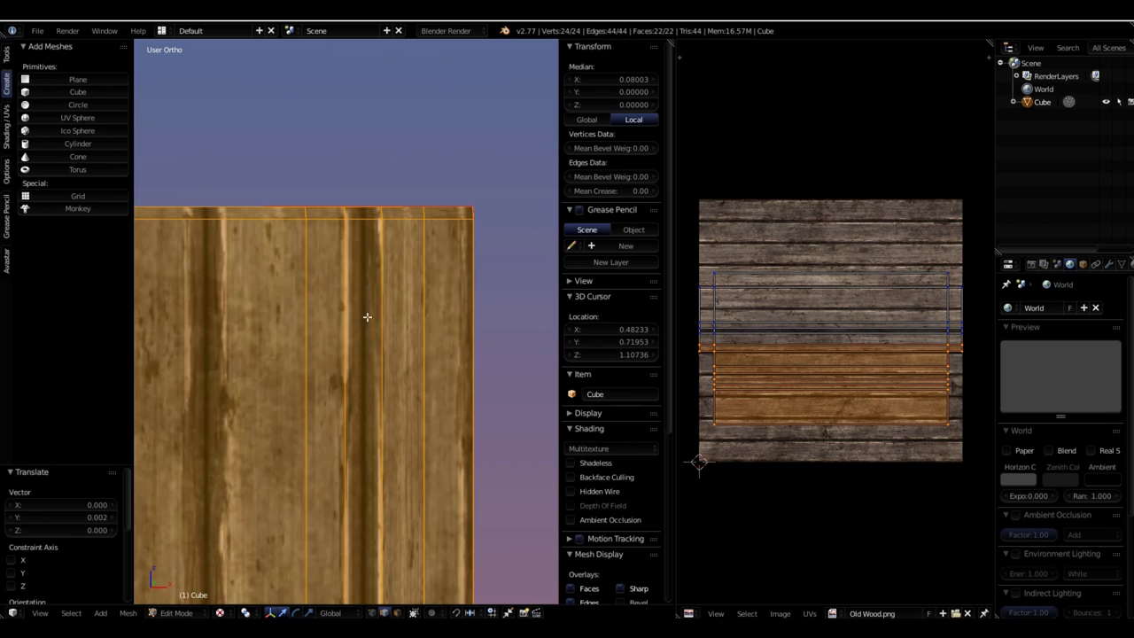
pyautogui.scroll(-3, 384, 316)
pyautogui.scroll(-3, 383, 316)
pyautogui.moveTo(383, 317); pyautogui.dragTo(331, 358, button='middle')
pyautogui.scroll(1, 332, 358)
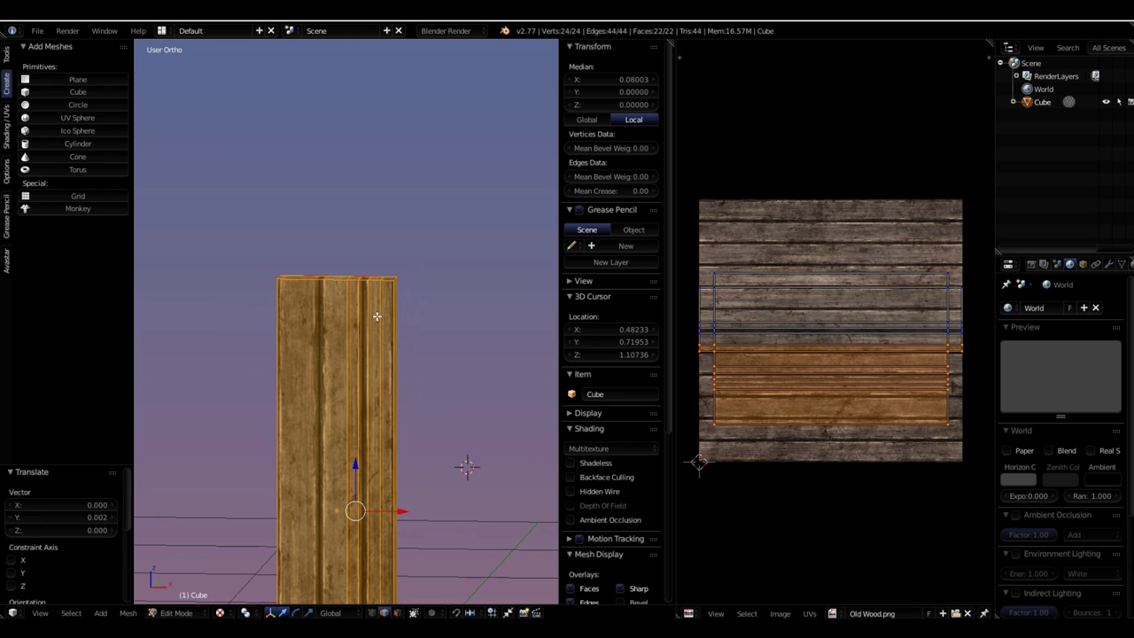
pyautogui.moveTo(375, 316)
pyautogui.mouseDown(button='middle')
pyautogui.moveTo(459, 412)
pyautogui.moveTo(218, 435)
pyautogui.moveTo(190, 450)
pyautogui.moveTo(383, 305)
pyautogui.mouseUp(button='middle')
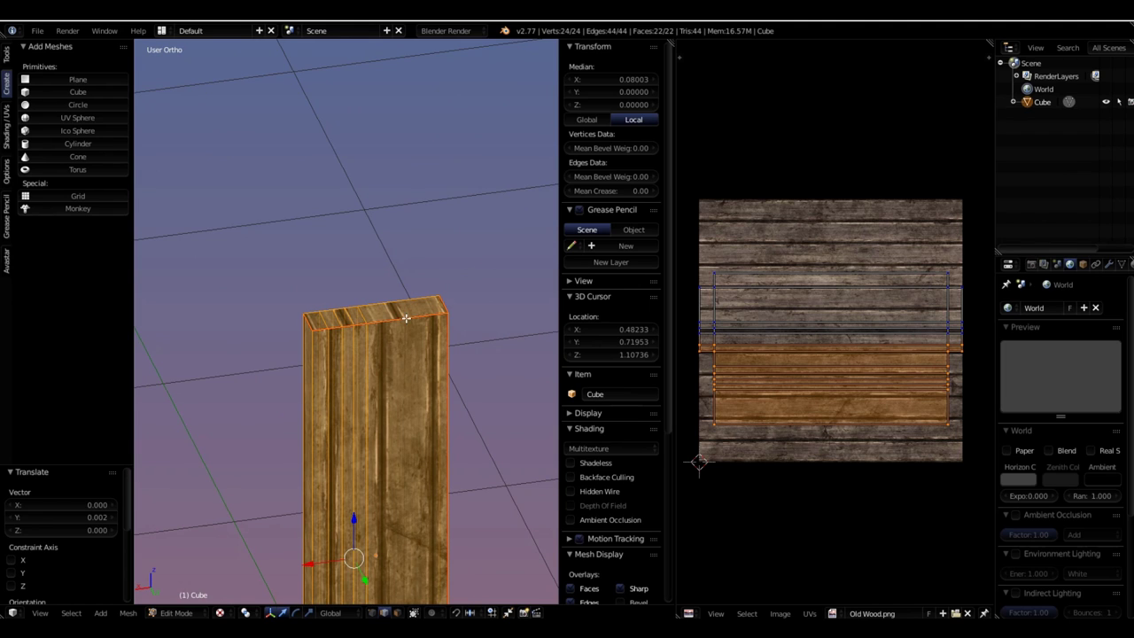
pyautogui.moveTo(406, 318); pyautogui.dragTo(356, 346, button='middle')
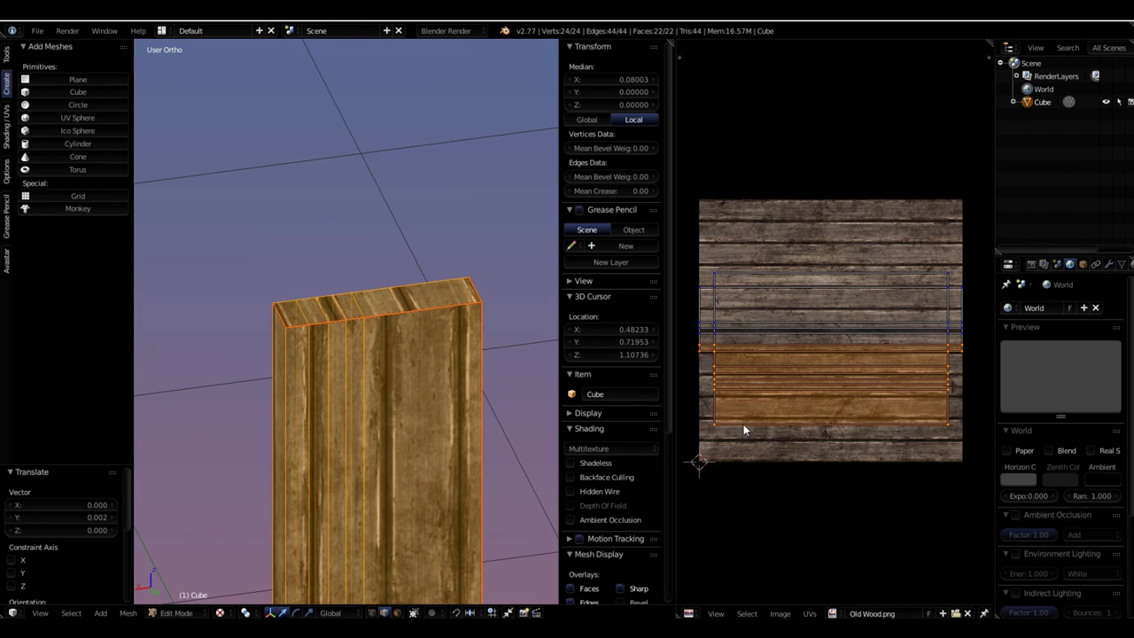
pyautogui.rightClick(710, 426)
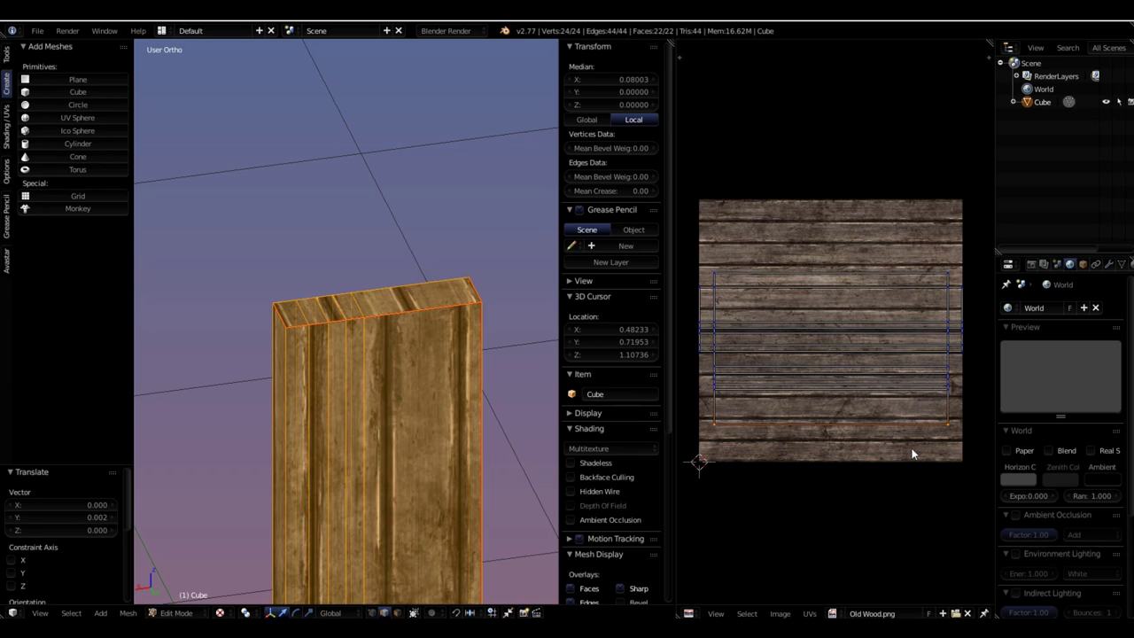
pyautogui.press('g')
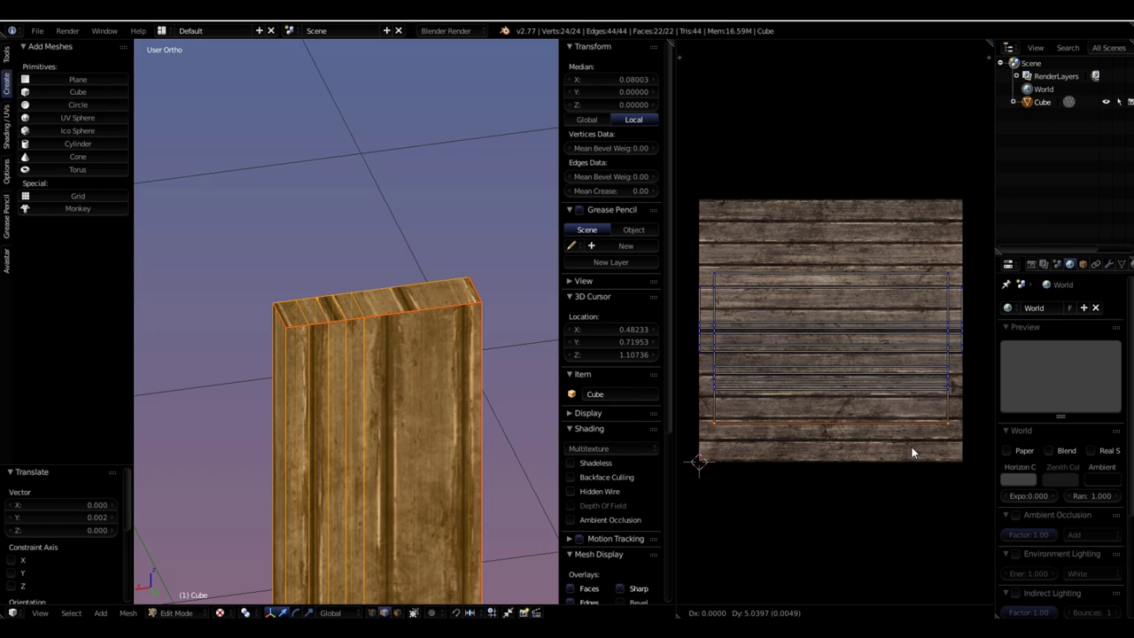
pyautogui.rightClick(912, 453)
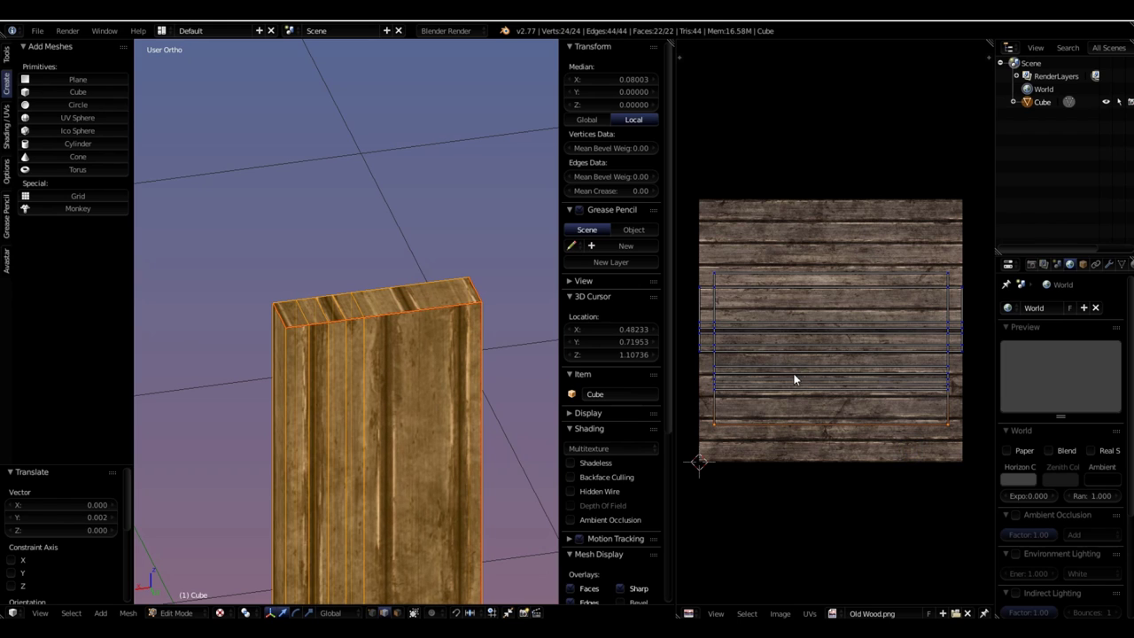
# Select only the lowest group of UV strips and move it -0.054 along Y over the wood texture
pyautogui.rightClick(716, 376)
pyautogui.keyDown('shift'); pyautogui.rightClick(946, 374); pyautogui.keyUp('shift')
pyautogui.press('b')
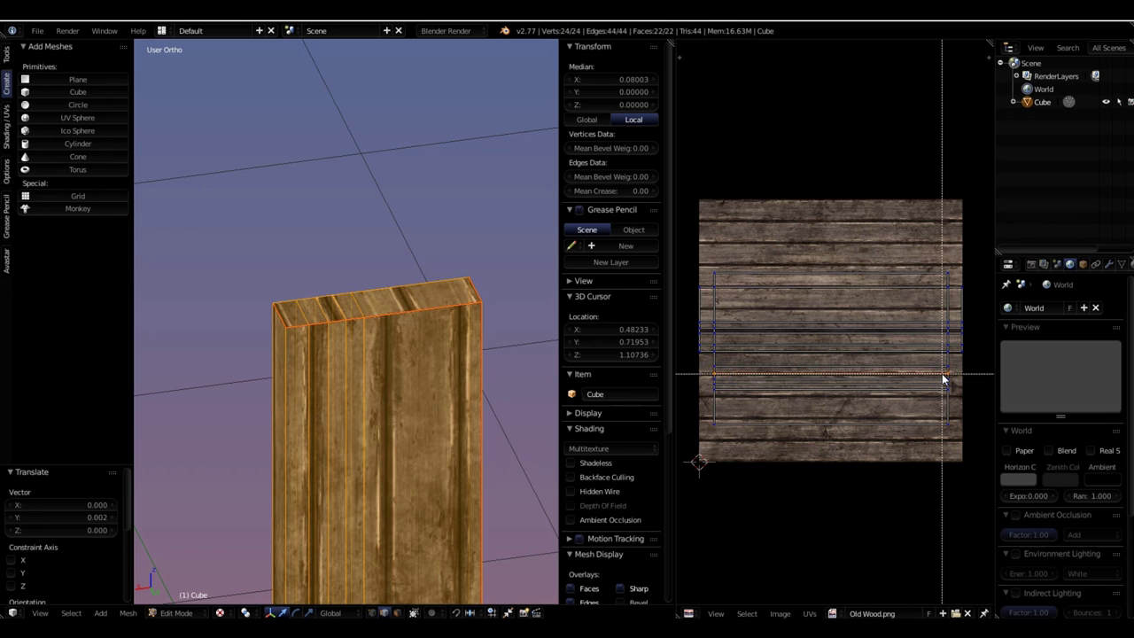
pyautogui.moveTo(705, 374); pyautogui.dragTo(958, 466)
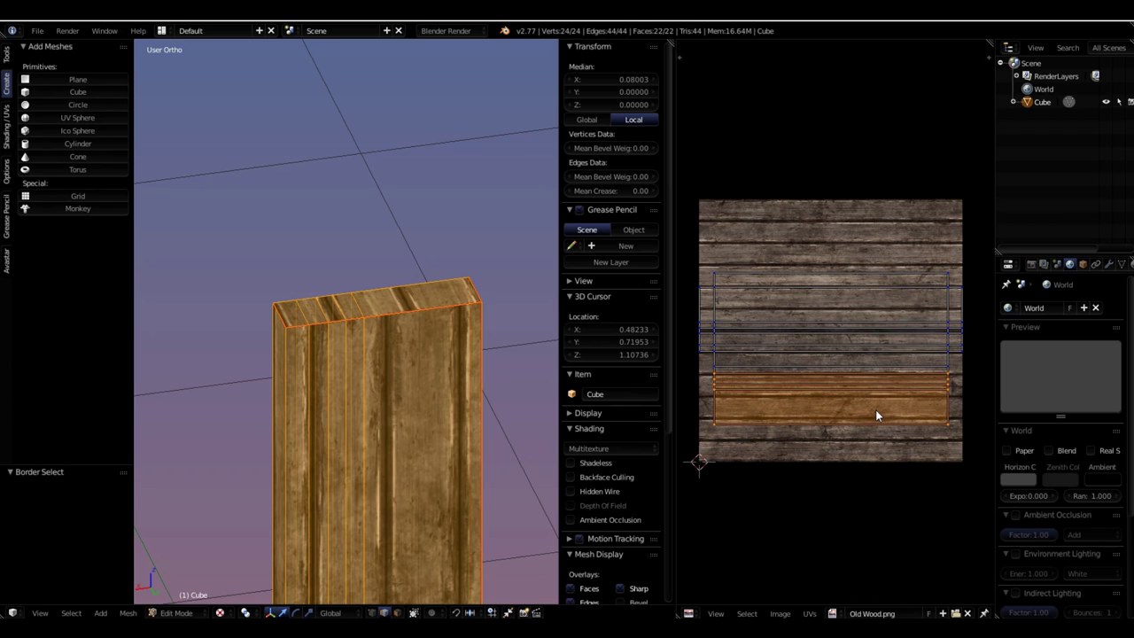
pyautogui.press('g')
pyautogui.press('y')
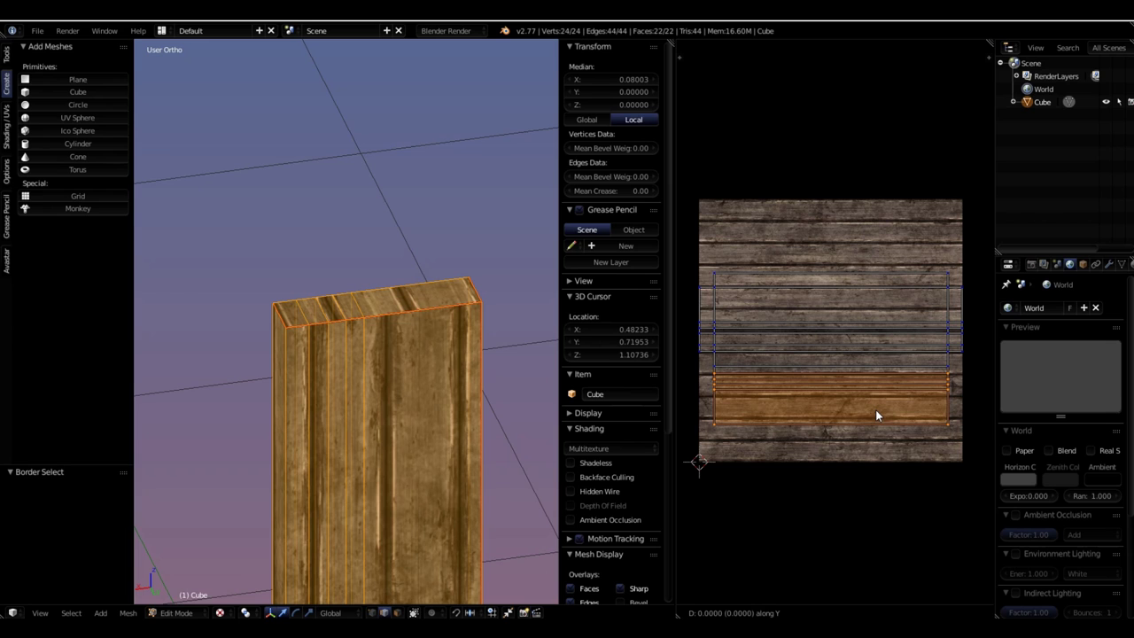
pyautogui.moveTo(875, 411)
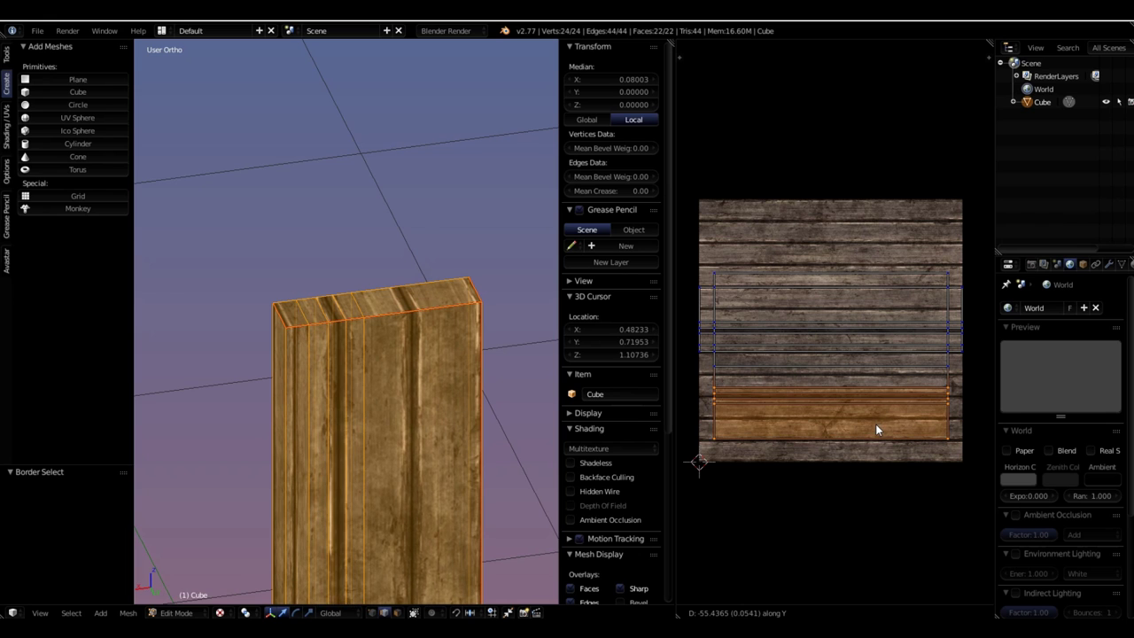
pyautogui.click(875, 424)
pyautogui.moveTo(292, 443); pyautogui.dragTo(540, 372, button='middle')
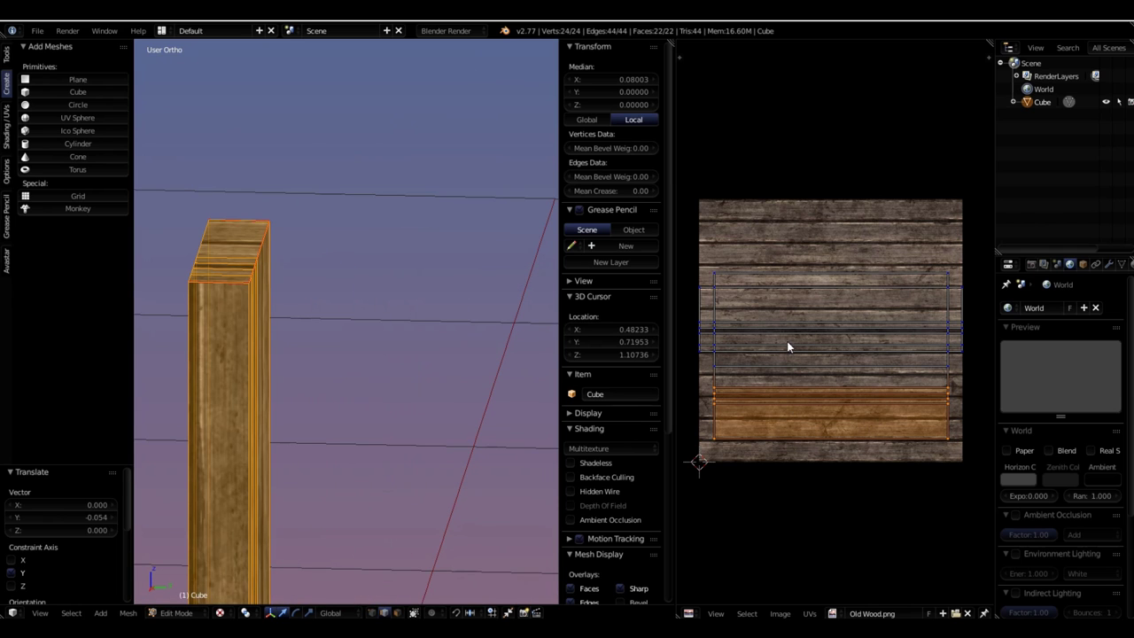
# Lower two short cross edges on the board's top end to form V-shaped notches, moving the second -0.063 in Z
pyautogui.moveTo(394, 438); pyautogui.dragTo(424, 138, button='middle')
pyautogui.rightClick(423, 138)
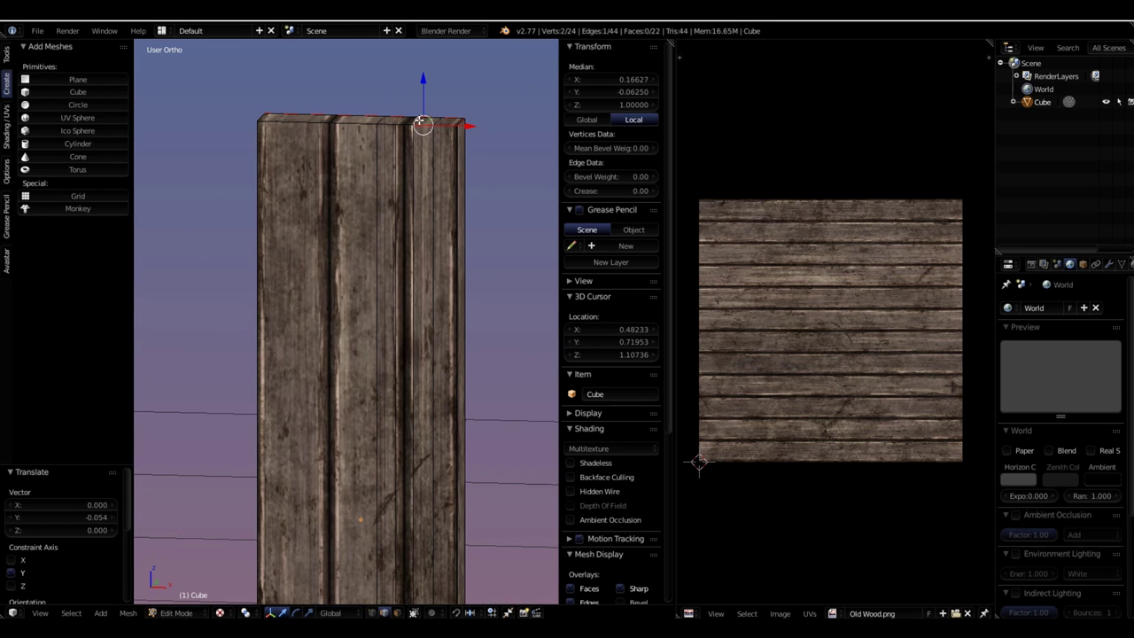
pyautogui.moveTo(421, 121)
pyautogui.mouseDown(button='middle')
pyautogui.moveTo(351, 214)
pyautogui.moveTo(432, 131)
pyautogui.mouseUp(button='middle')
pyautogui.rightClick(464, 104)
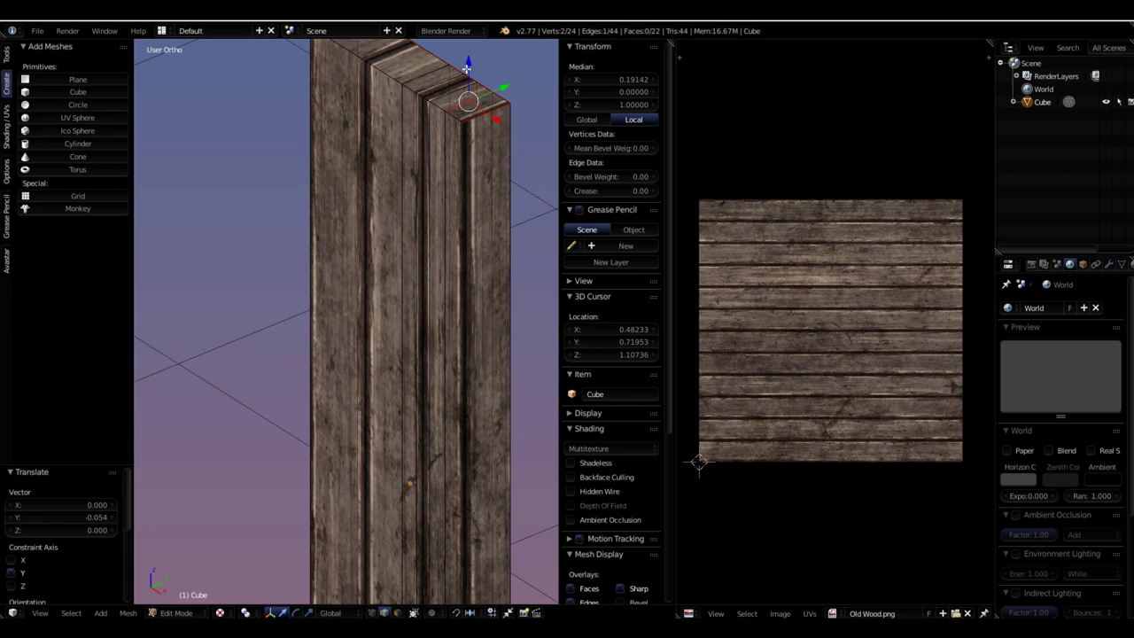
pyautogui.moveTo(467, 69); pyautogui.dragTo(432, 148)
pyautogui.rightClick(423, 78)
pyautogui.moveTo(426, 45); pyautogui.dragTo(421, 73)
# Raise the outermost short top edge beside the notches by 0.077 in Z to form a tall splinter
pyautogui.scroll(-4, 422, 72)
pyautogui.scroll(4, 422, 72)
pyautogui.moveTo(421, 73); pyautogui.dragTo(553, 348, button='middle')
pyautogui.rightClick(466, 110)
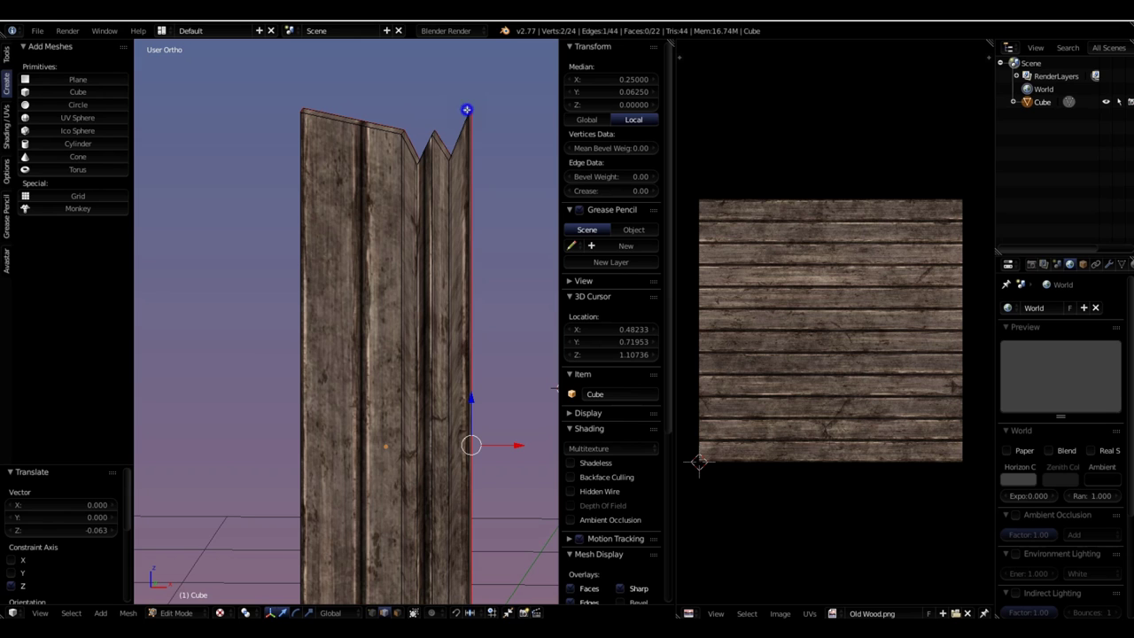
pyautogui.moveTo(483, 176); pyautogui.dragTo(444, 138, button='middle')
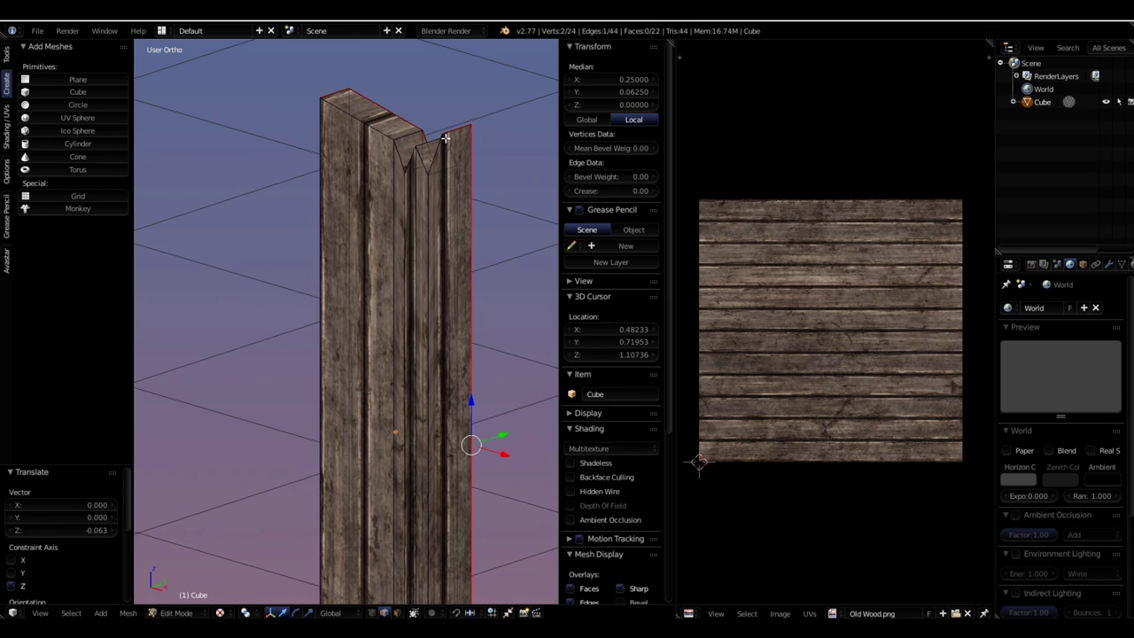
pyautogui.rightClick(447, 133)
pyautogui.moveTo(455, 89); pyautogui.dragTo(455, 67)
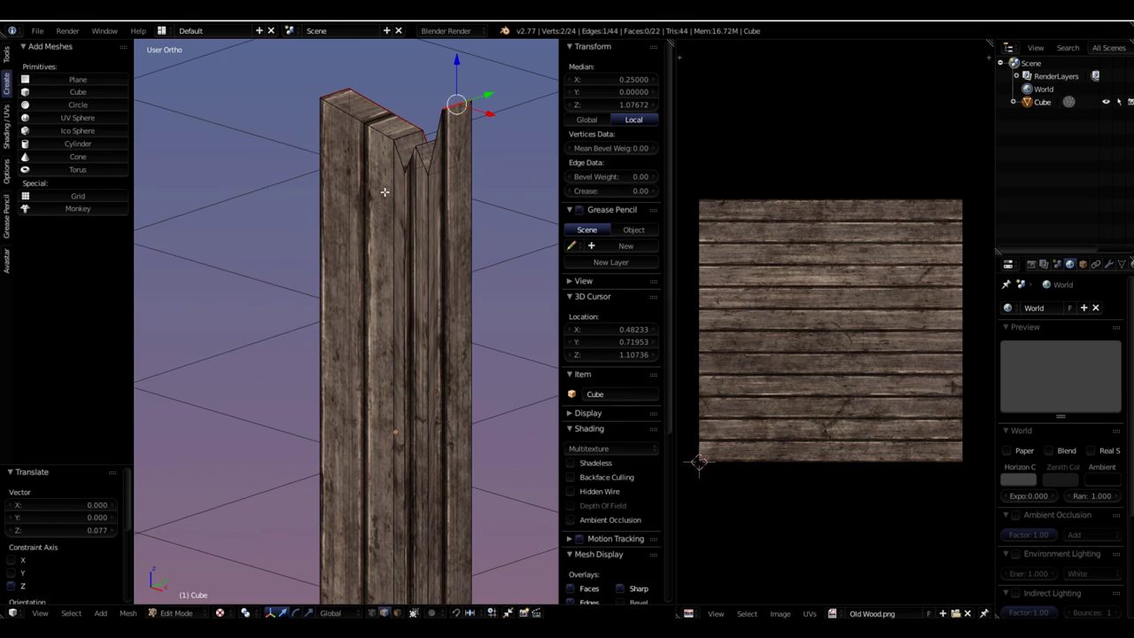
# Add a single loop cut across the board and slide it slightly above the middle
pyautogui.scroll(-3, 385, 191)
pyautogui.moveTo(362, 298); pyautogui.dragTo(435, 268, button='middle')
pyautogui.scroll(4, 380, 330)
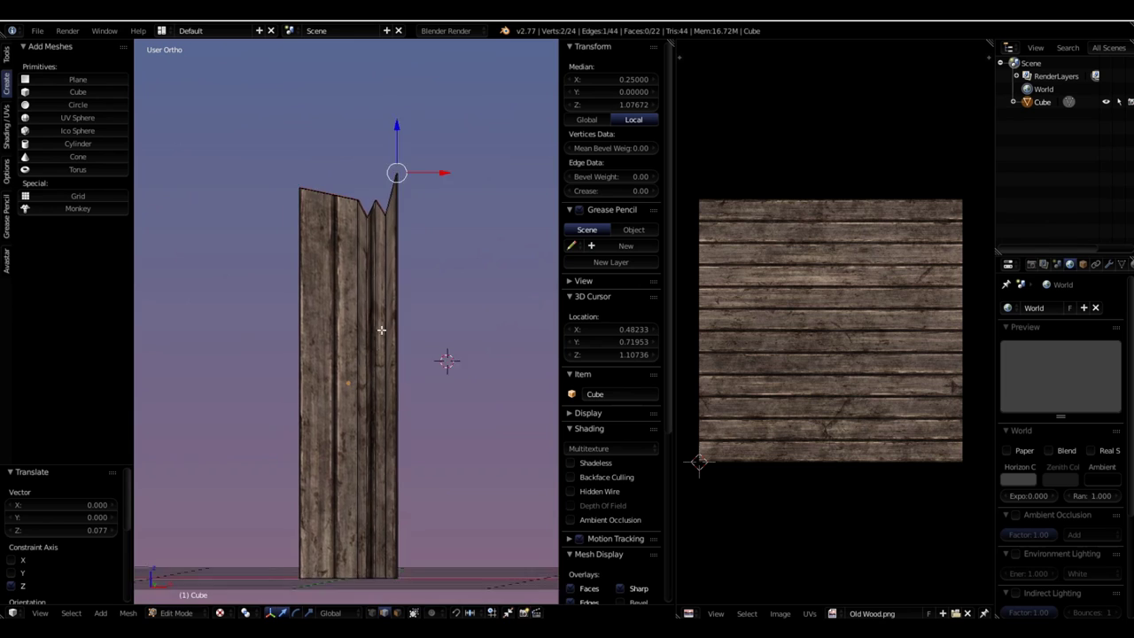
pyautogui.moveTo(381, 330); pyautogui.dragTo(408, 311, button='middle')
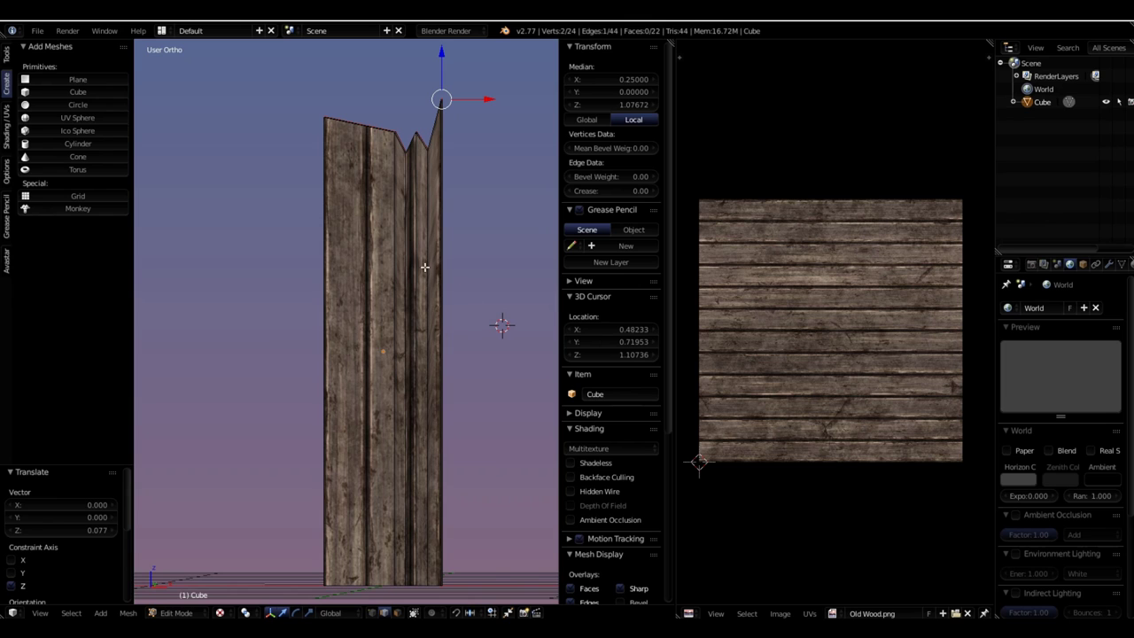
pyautogui.hotkey('ctrl', 'r')
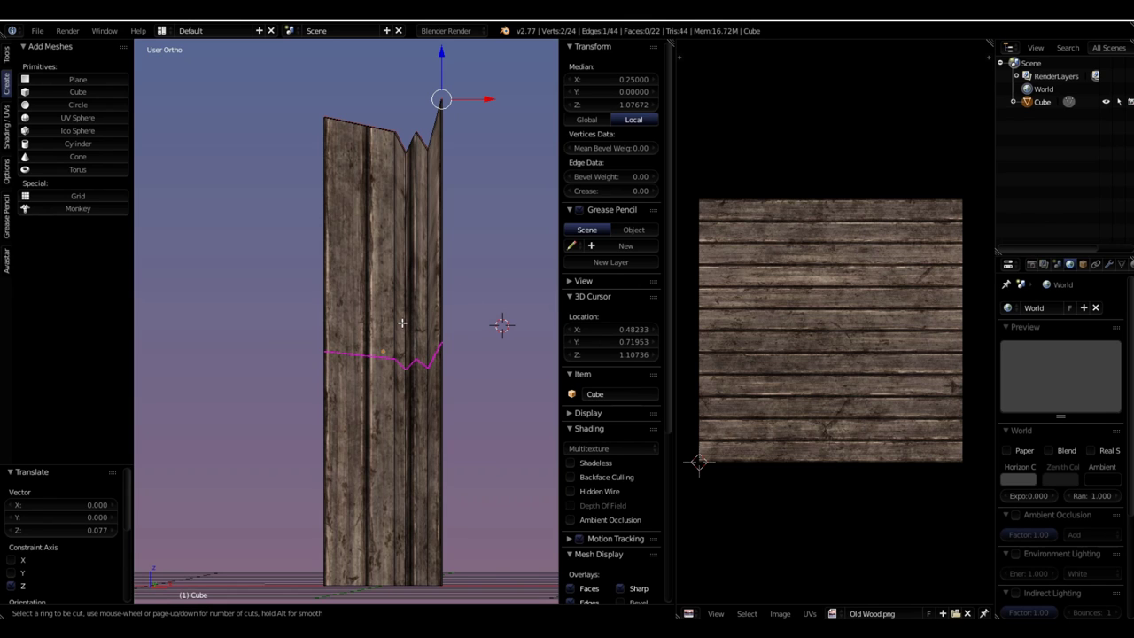
pyautogui.click(401, 322)
pyautogui.click(381, 295)
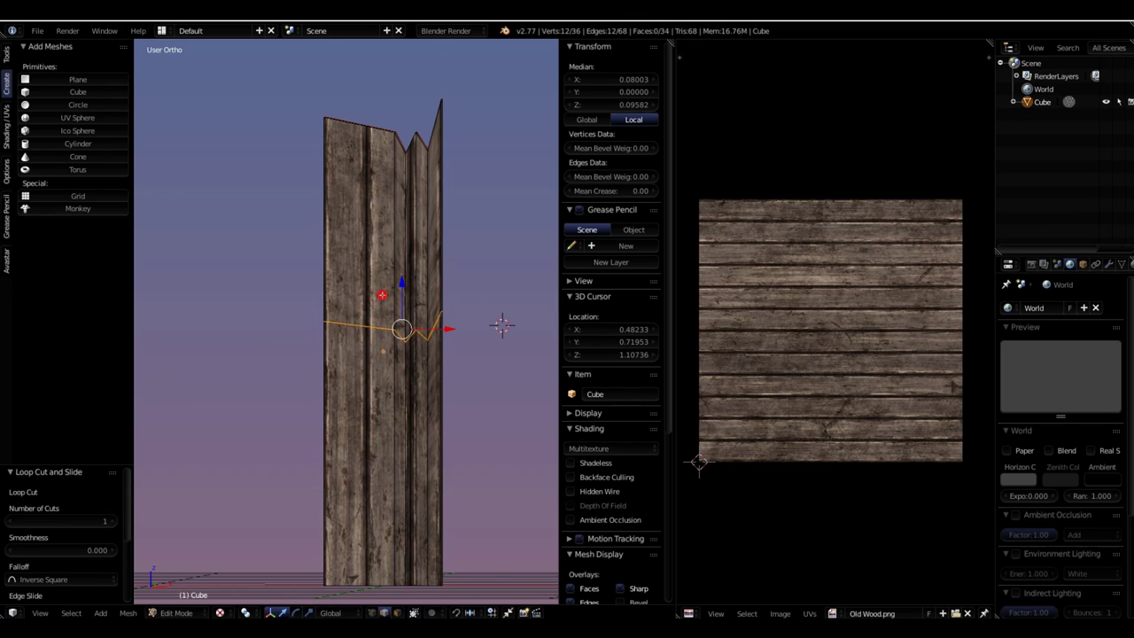
# Move the loop cut's outer short edge below the tall splinter inward along X to about 0.228
pyautogui.rightClick(445, 317)
pyautogui.moveTo(446, 316); pyautogui.dragTo(500, 315, button='middle')
pyautogui.rightClick(432, 341)
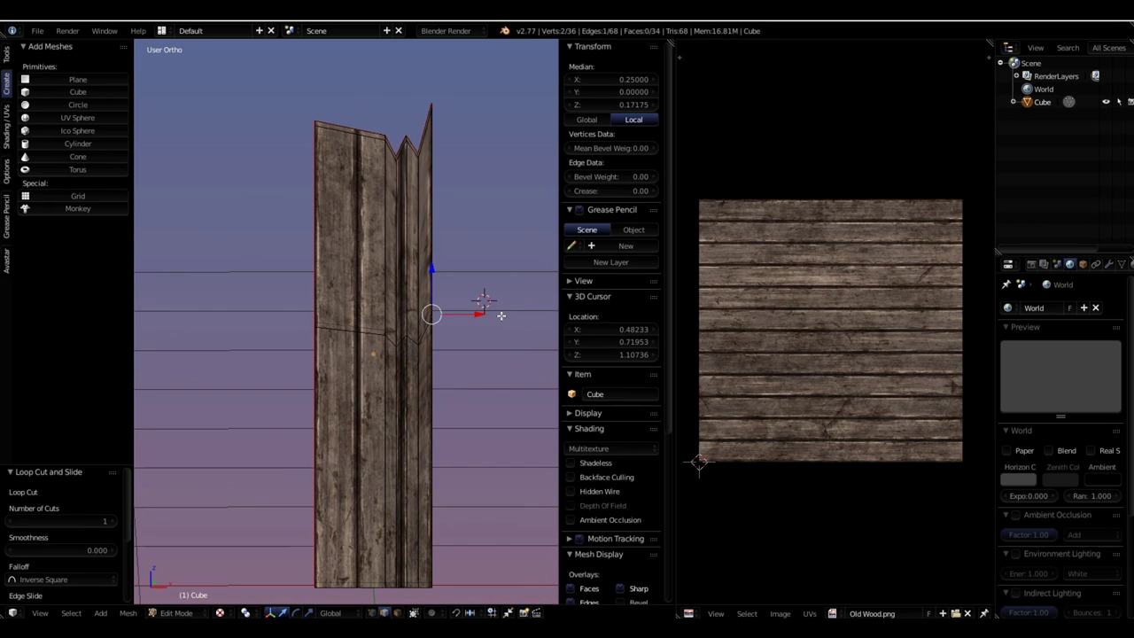
pyautogui.moveTo(479, 312); pyautogui.dragTo(469, 318)
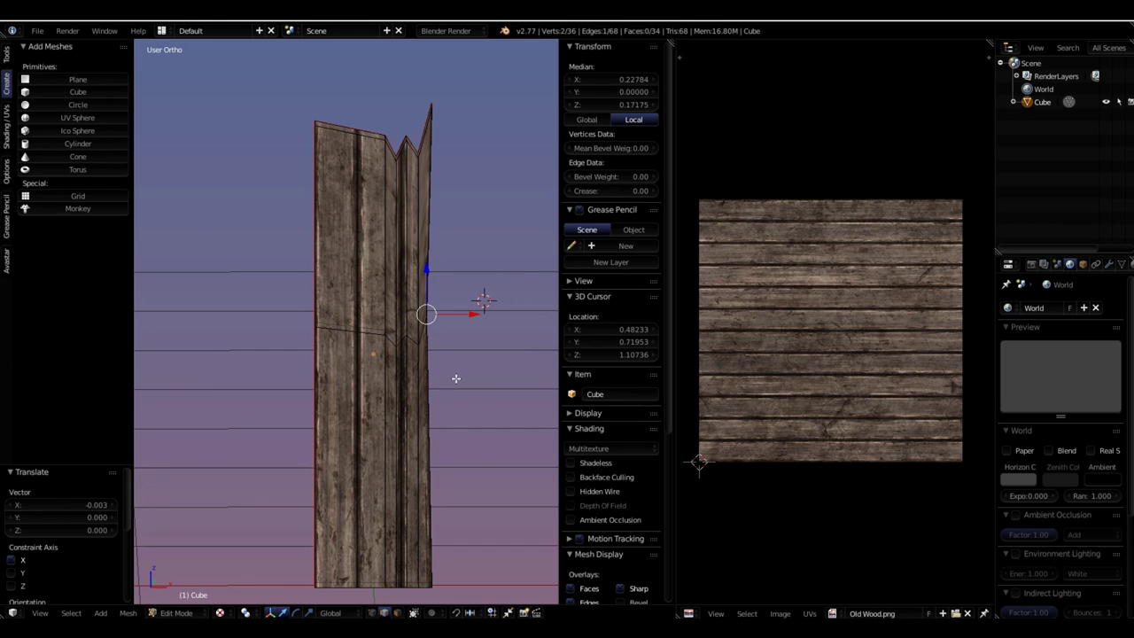
# Deselect everything and select the complete edge loop around the middle of the board
pyautogui.press('a')
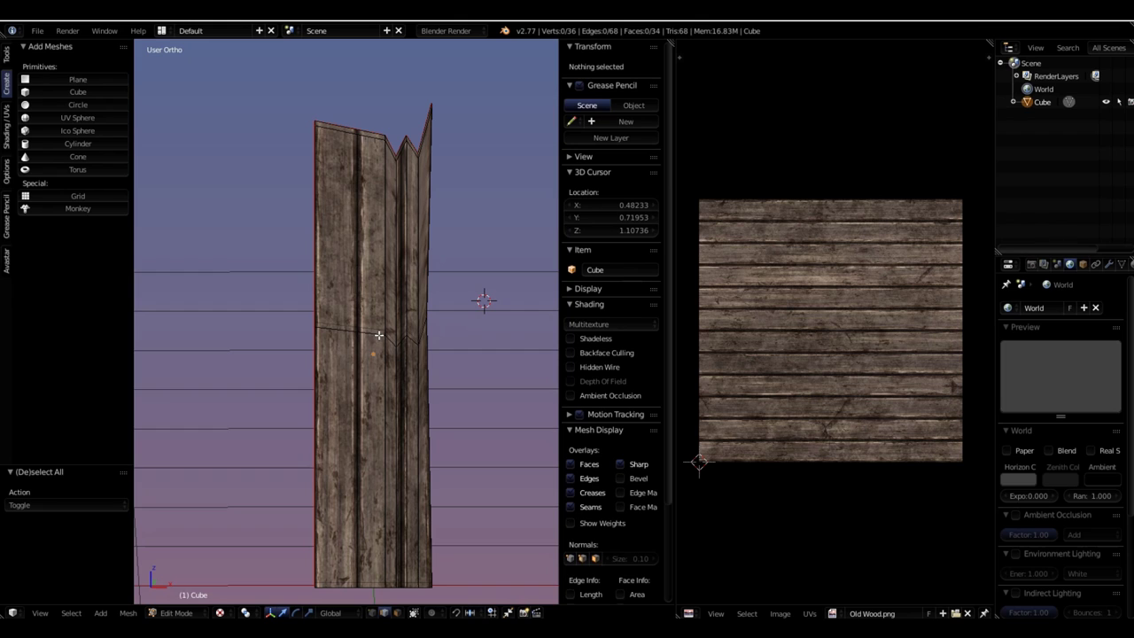
pyautogui.keyDown('alt'); pyautogui.rightClick(365, 336); pyautogui.keyUp('alt')
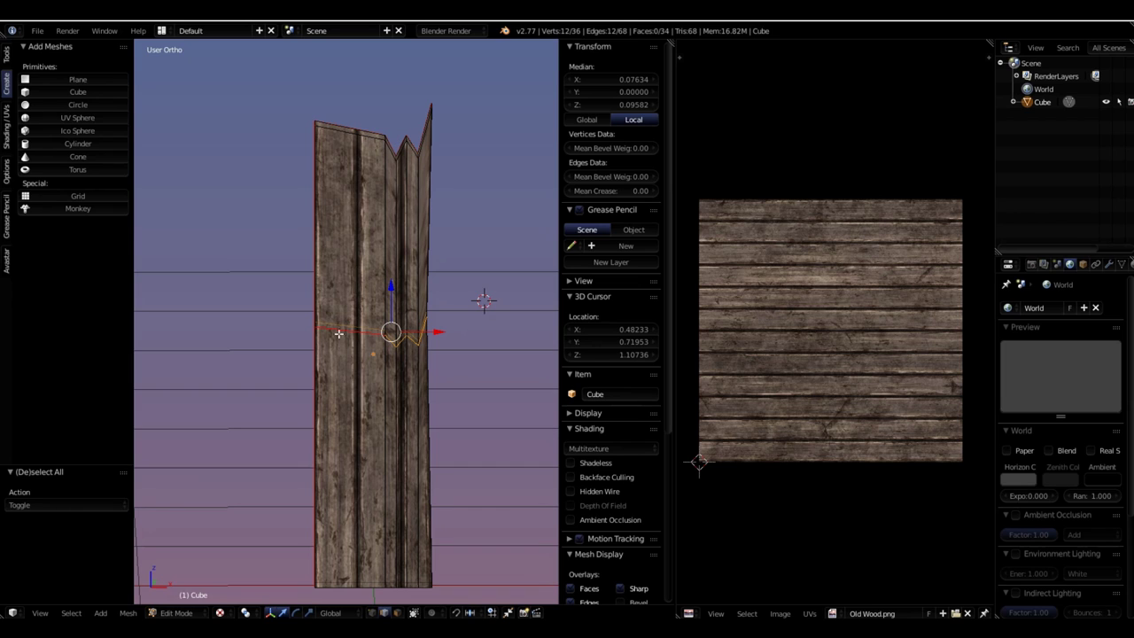
pyautogui.click(405, 334)
pyautogui.click(417, 343)
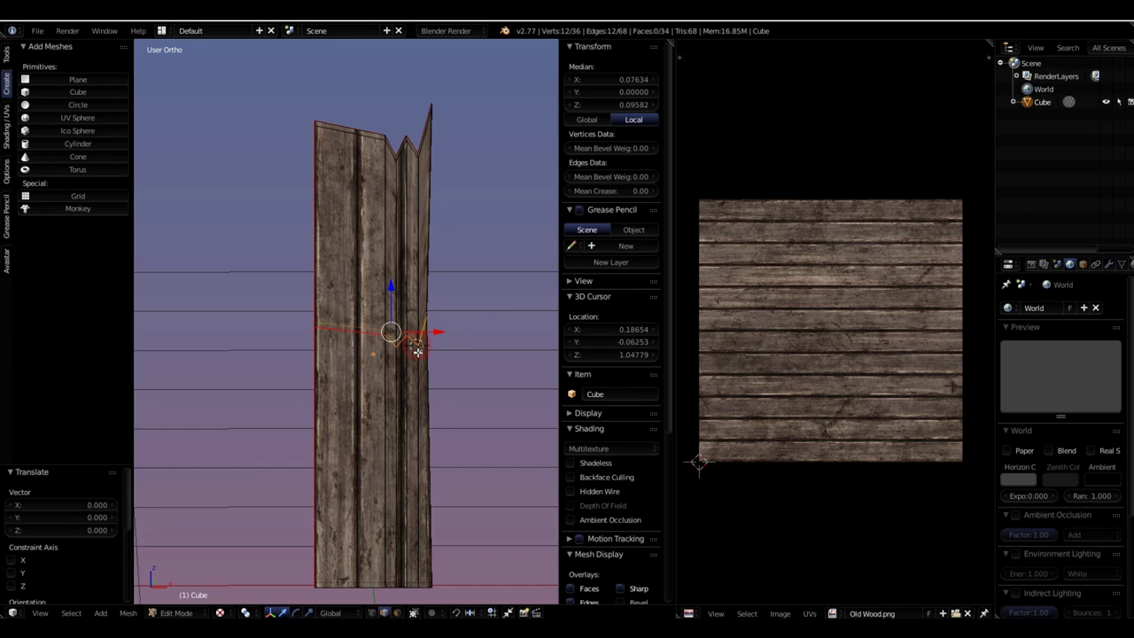
# Switch to vertex selection, pick single vertices on the loop's zigzag part, and reselect the whole middle loop
pyautogui.hotkey('ctrl', 'Tab')
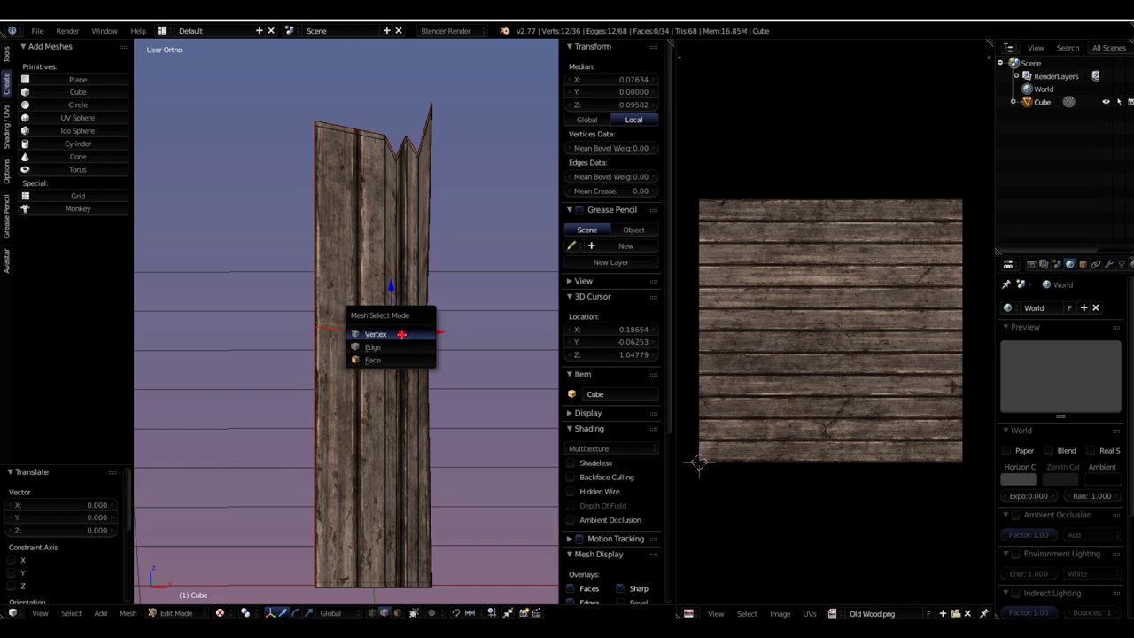
pyautogui.click(405, 330)
pyautogui.click(419, 332)
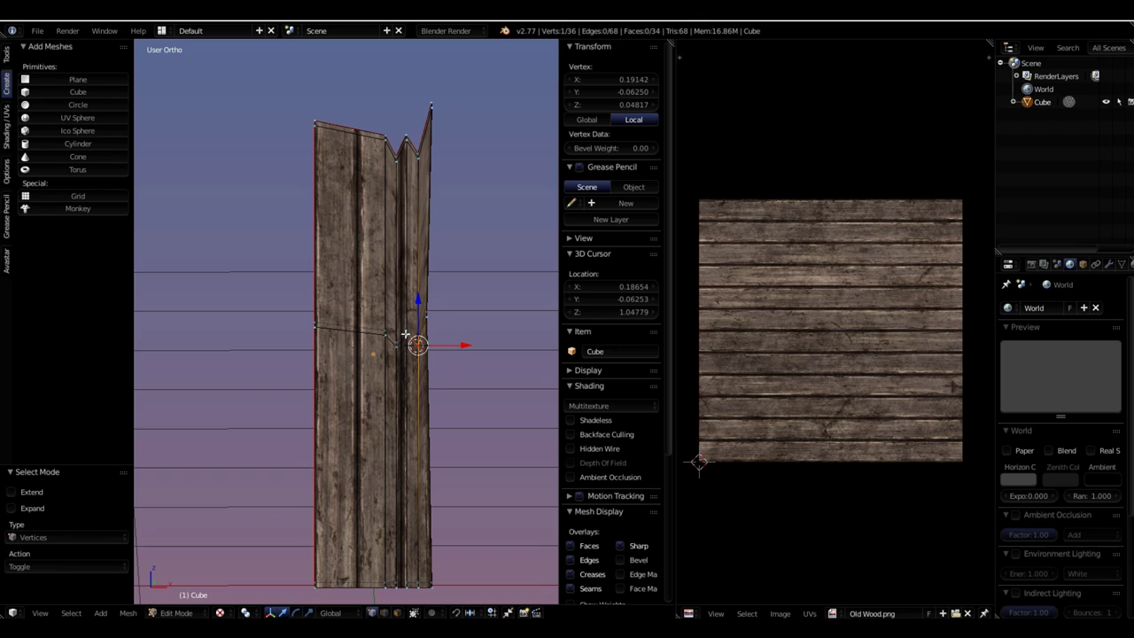
pyautogui.rightClick(405, 334)
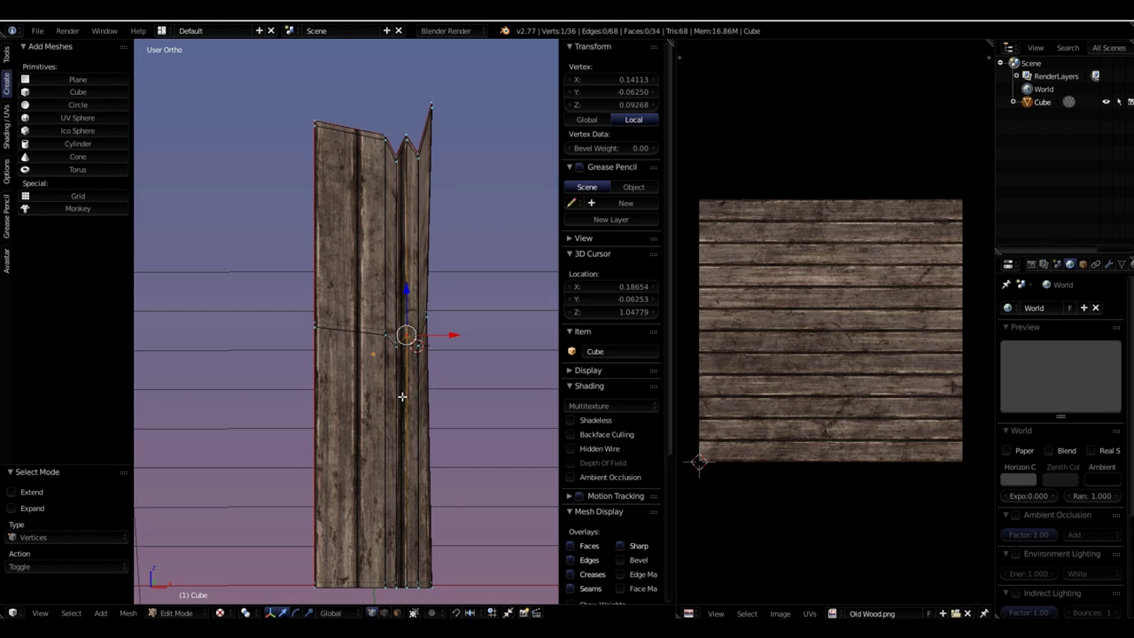
pyautogui.keyDown('alt'); pyautogui.rightClick(376, 336); pyautogui.keyUp('alt')
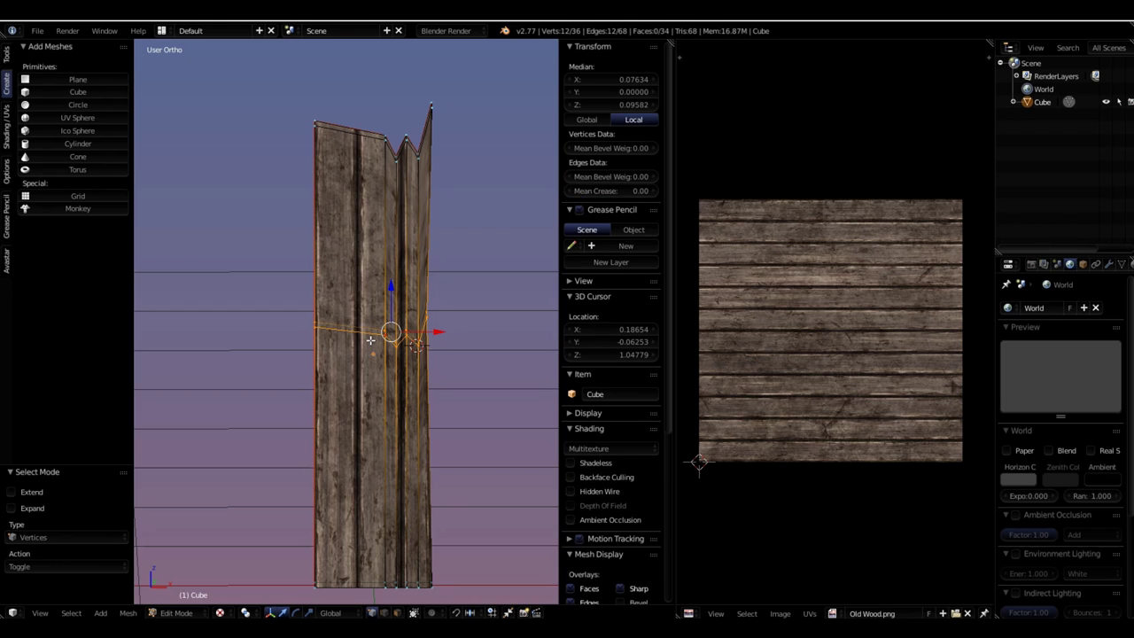
pyautogui.press('s')
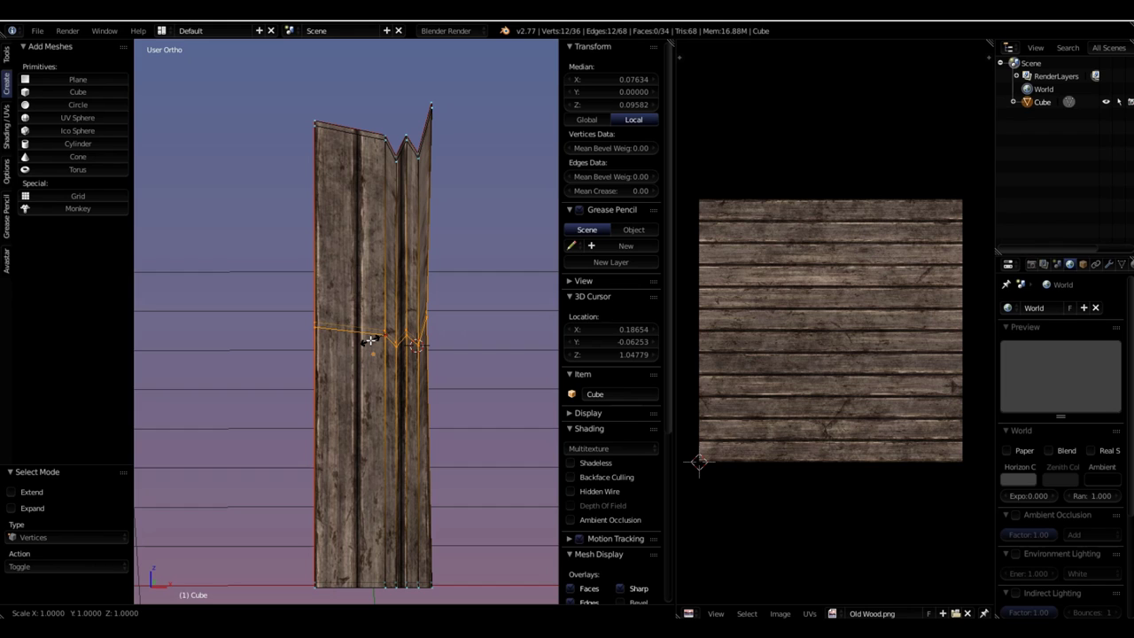
pyautogui.press('Escape')
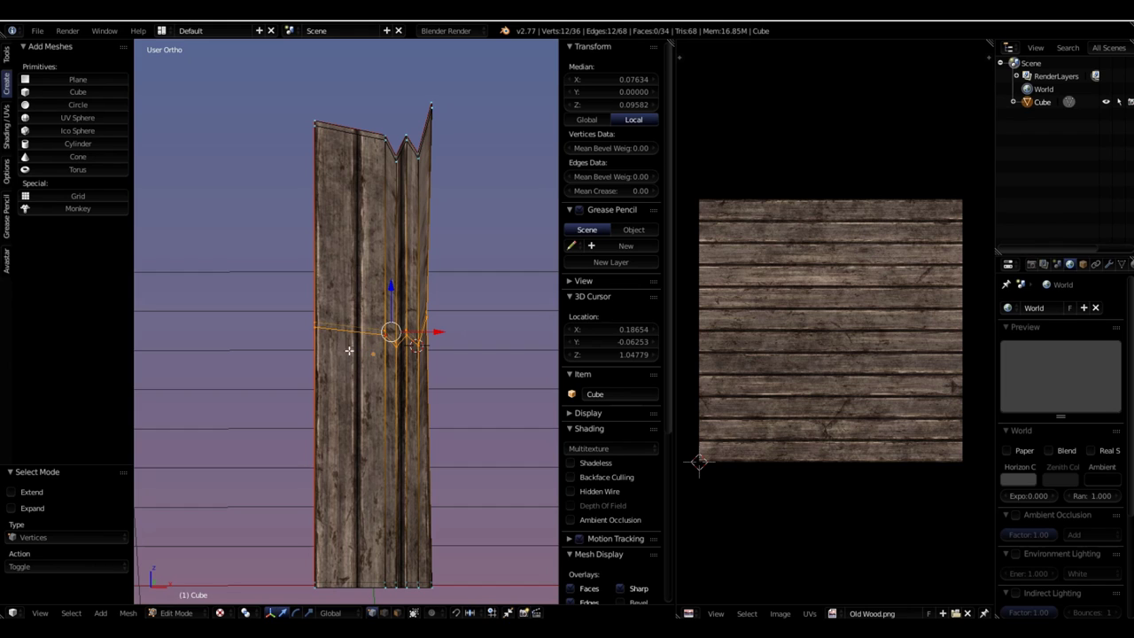
pyautogui.rightClick(385, 340)
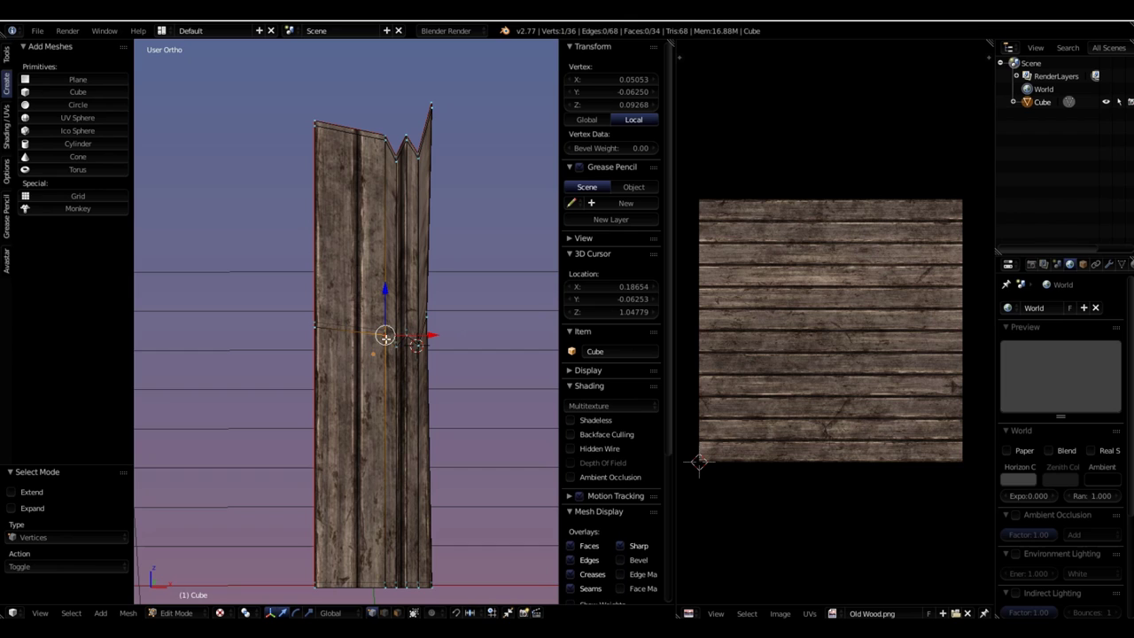
pyautogui.rightClick(397, 343)
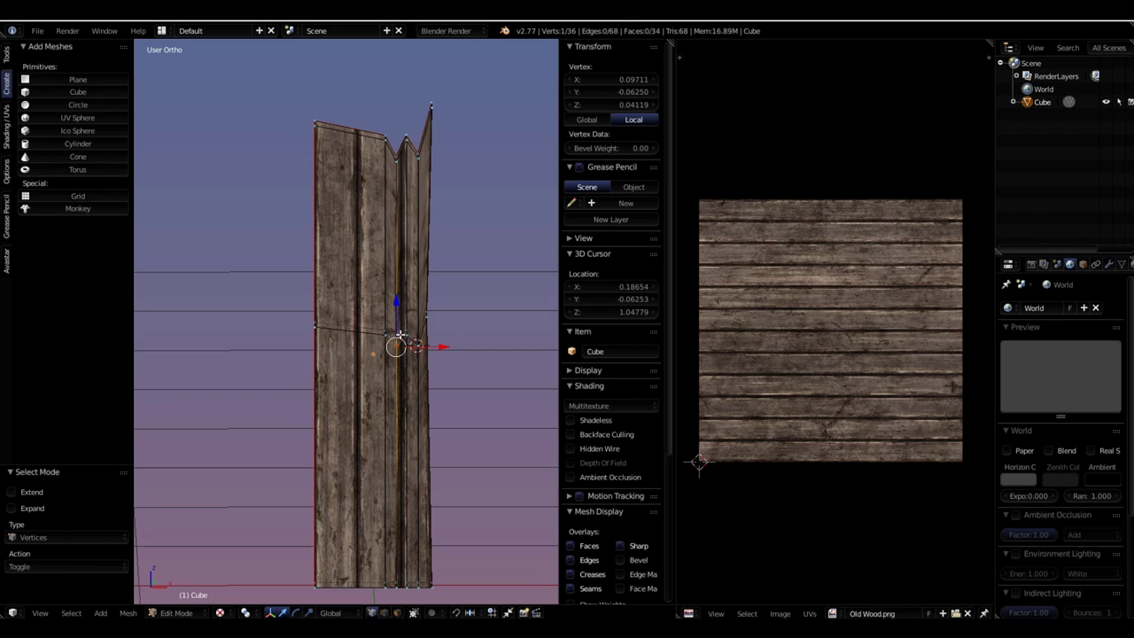
pyautogui.rightClick(408, 335)
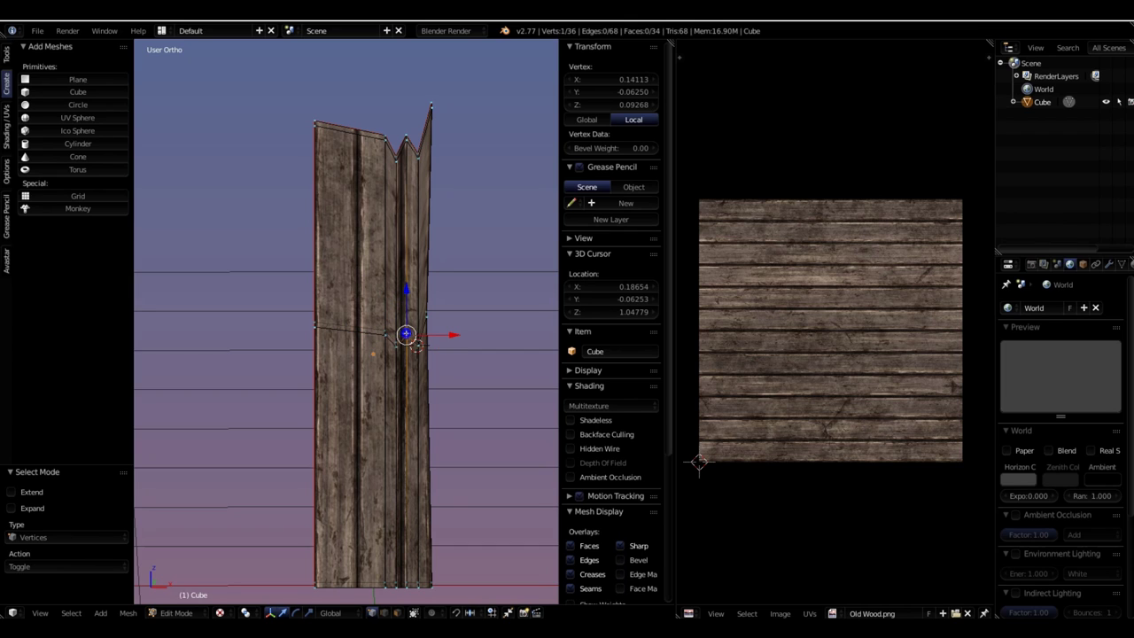
pyautogui.rightClick(418, 343)
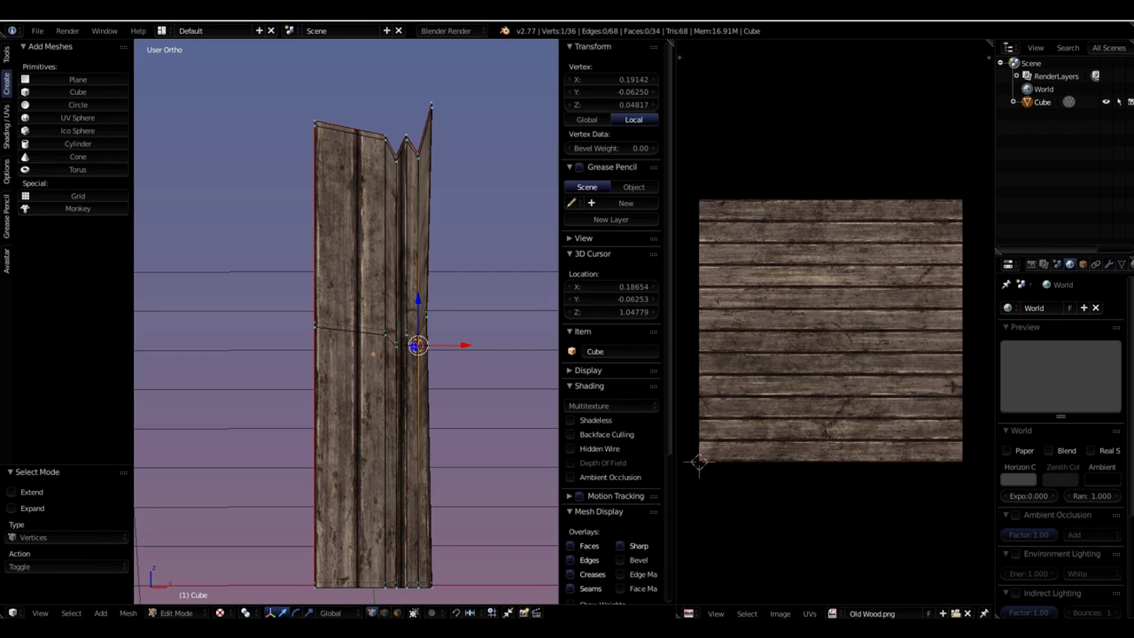
# Reselect the whole middle edge loop and flatten it level by scaling it to 0 along Z
pyautogui.keyDown('alt'); pyautogui.rightClick(372, 334); pyautogui.keyUp('alt')
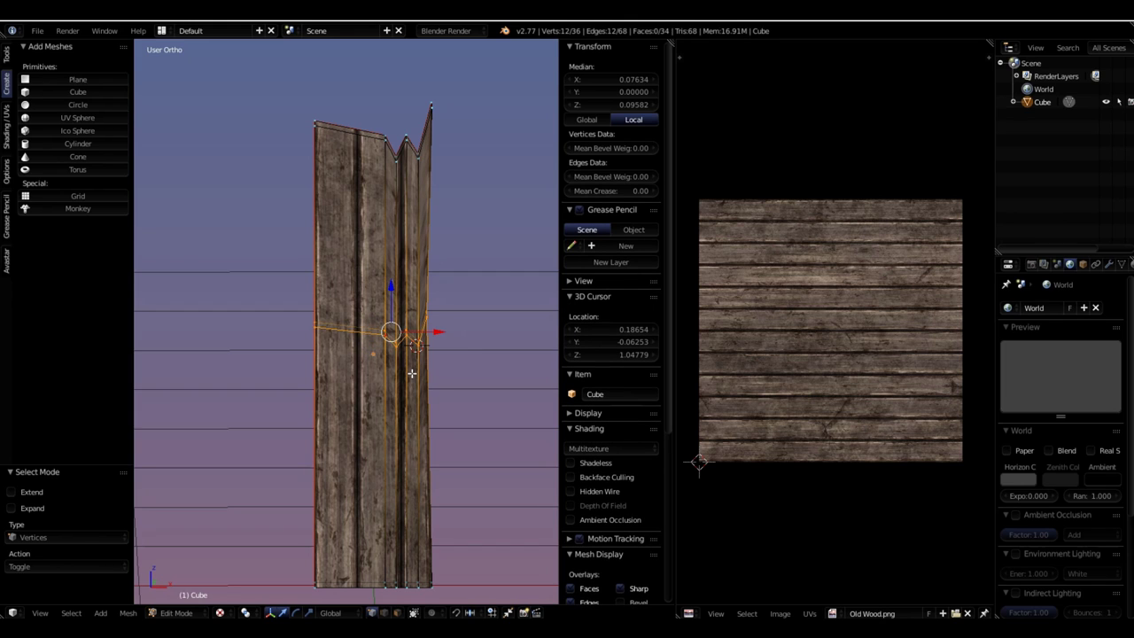
pyautogui.press('s')
pyautogui.press('z')
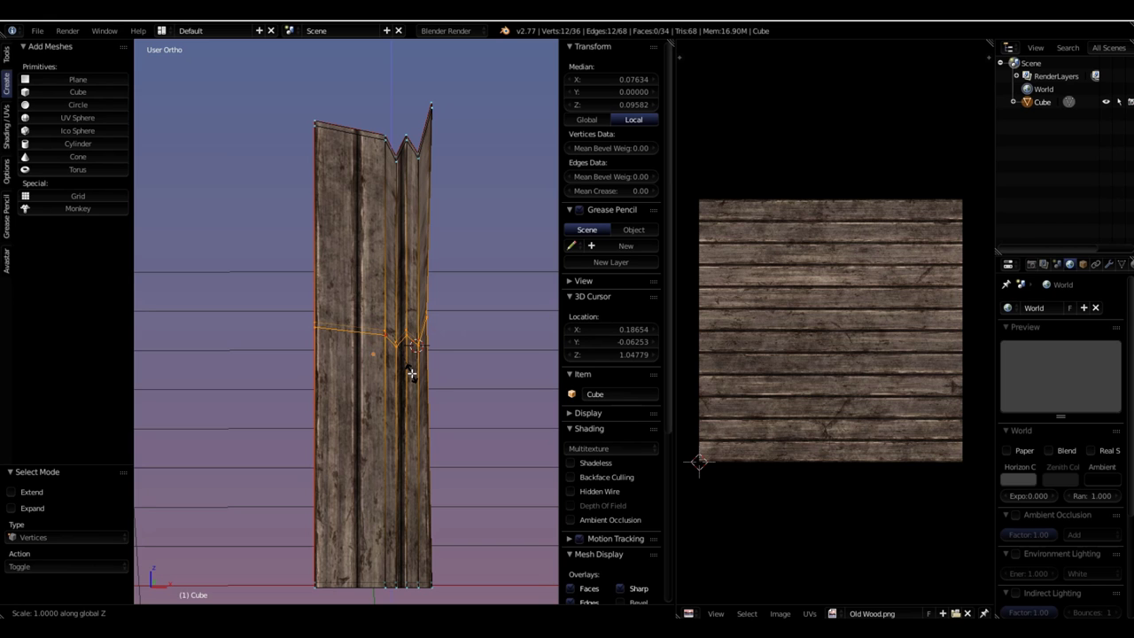
pyautogui.press('0')
pyautogui.press('Return')
pyautogui.moveTo(481, 384); pyautogui.dragTo(451, 387, button='middle')
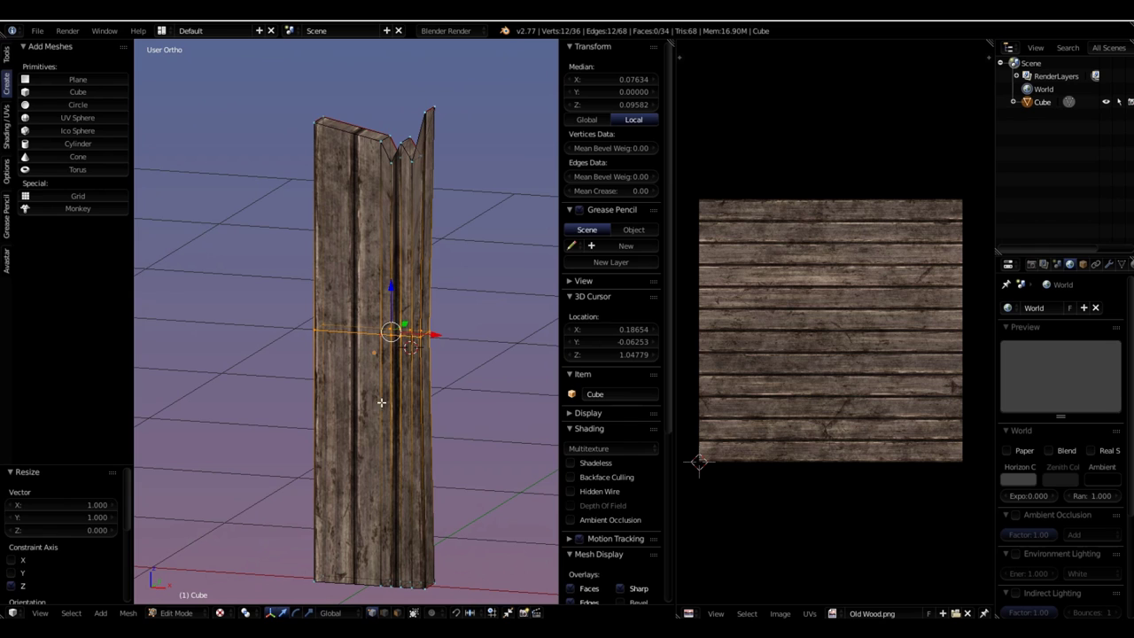
# Select the whole mesh to check its UV layout against the wood texture, and deselect all the UVs
pyautogui.press('a')
pyautogui.scroll(-4, 771, 349)
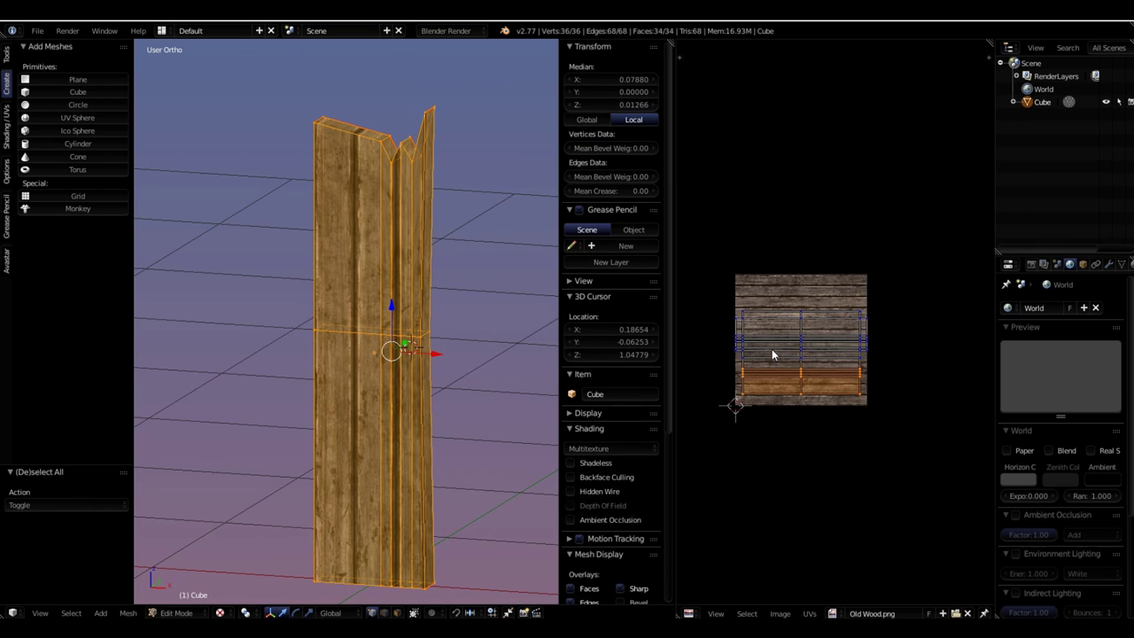
pyautogui.scroll(4, 772, 349)
pyautogui.press('a')
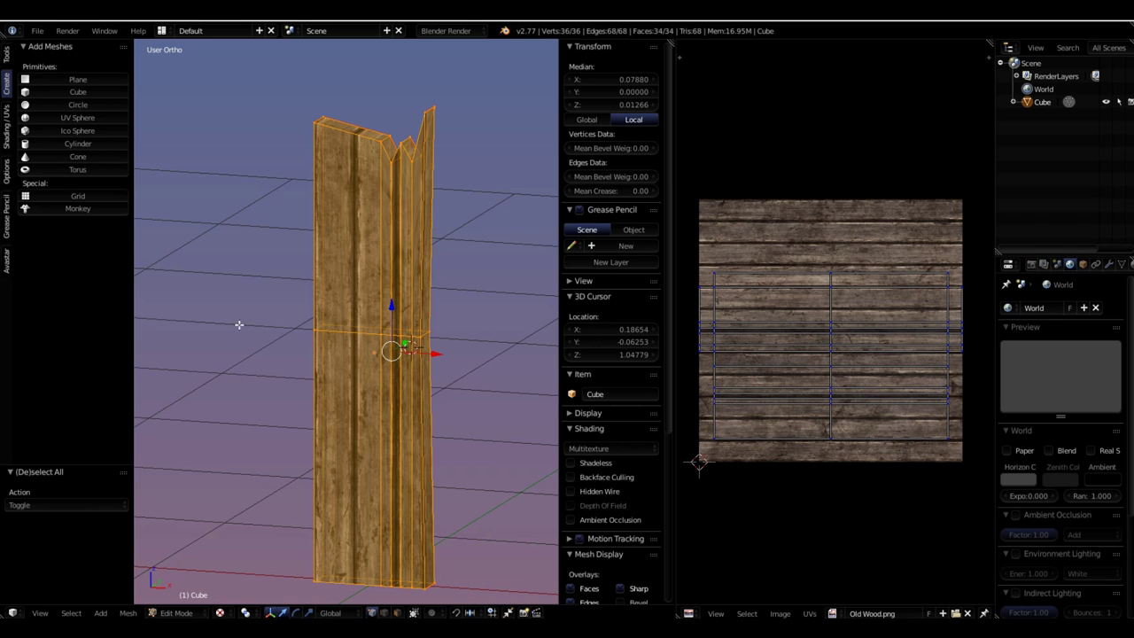
# Select the four outermost middle-loop vertices below the tall splinter, front and back, and move them inward along X by about 0.02
pyautogui.moveTo(444, 380); pyautogui.dragTo(433, 319, button='middle')
pyautogui.scroll(4, 412, 343)
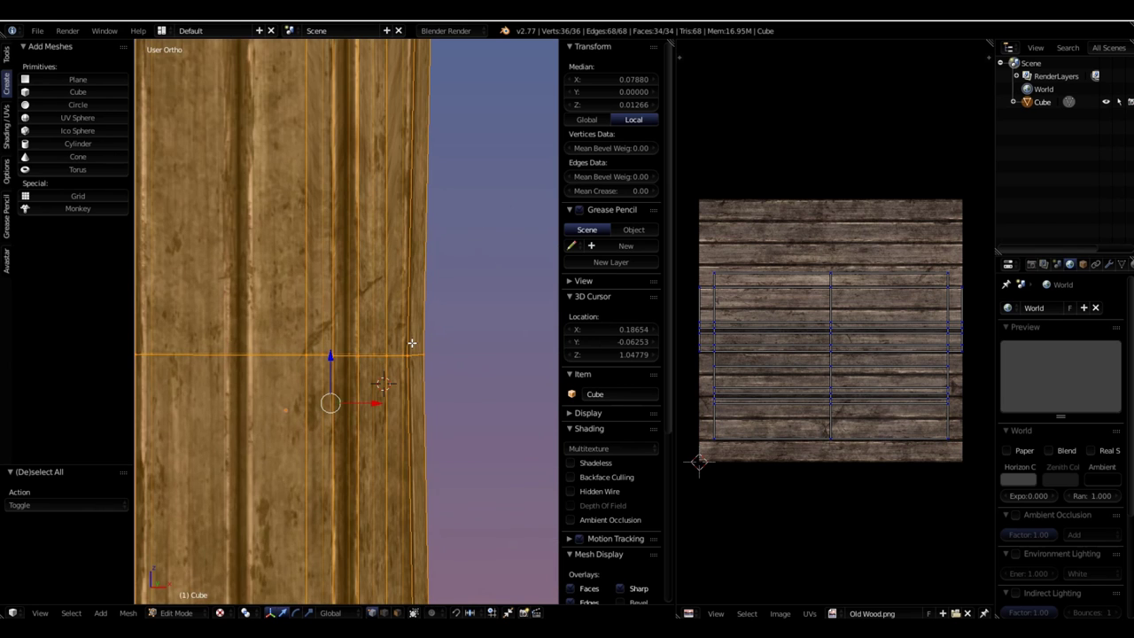
pyautogui.rightClick(417, 354)
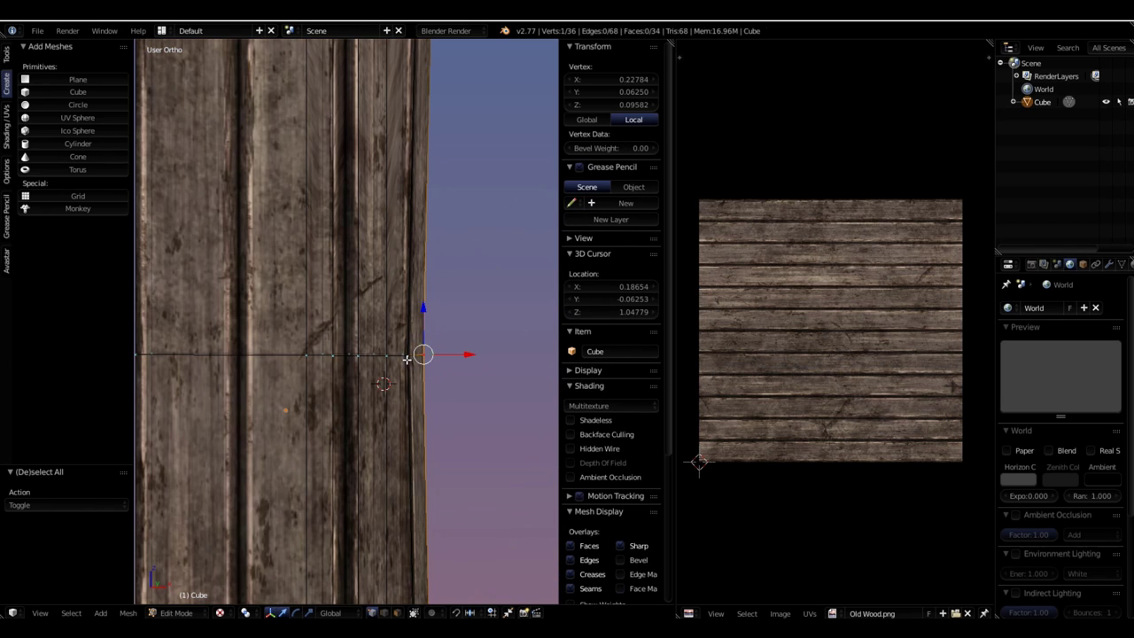
pyautogui.keyDown('shift'); pyautogui.rightClick(406, 359); pyautogui.keyUp('shift')
pyautogui.moveTo(504, 417); pyautogui.dragTo(345, 401, button='middle')
pyautogui.keyDown('shift'); pyautogui.rightClick(446, 366); pyautogui.keyUp('shift')
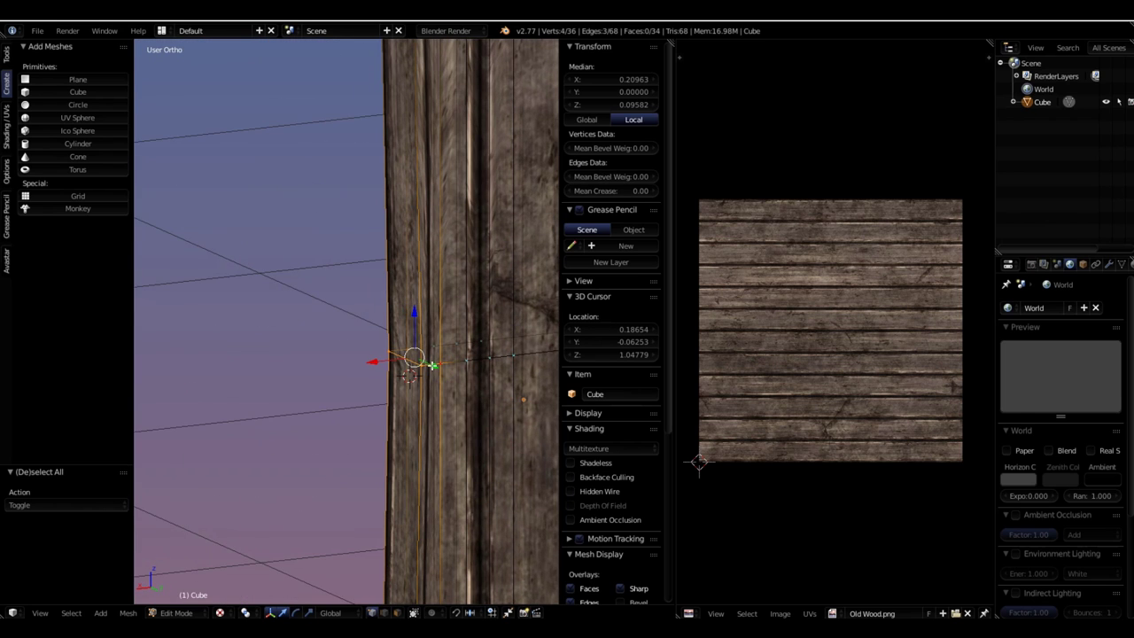
pyautogui.press('g')
pyautogui.press('x')
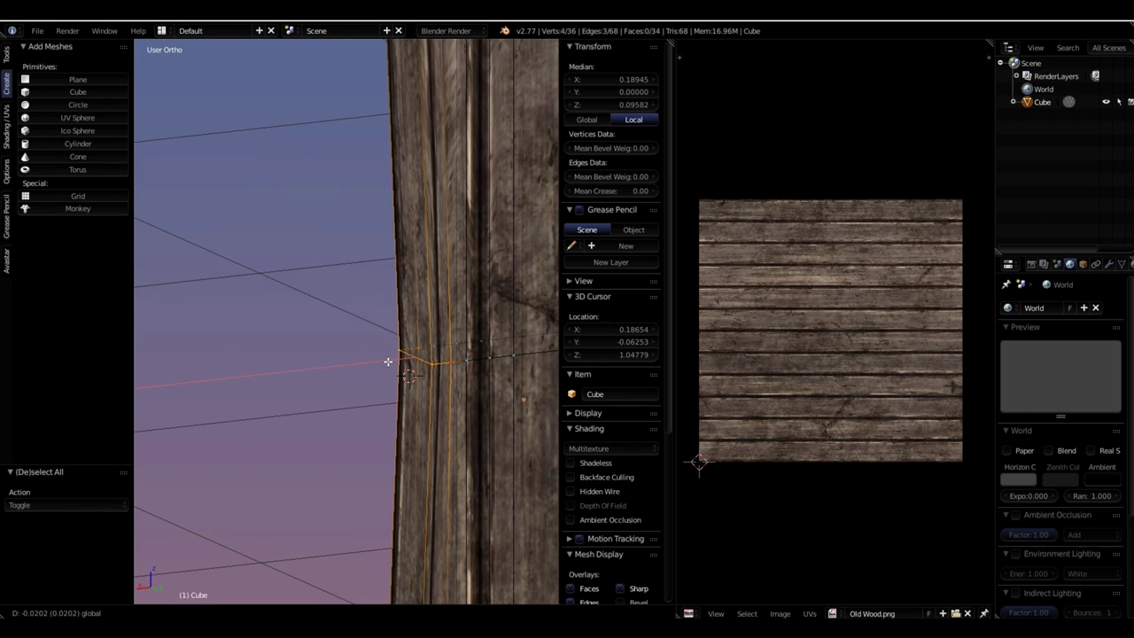
pyautogui.click(390, 362)
# Leave Edit Mode and check the board's bent silhouette from the front and from its narrow side
pyautogui.moveTo(390, 362); pyautogui.dragTo(615, 372, button='middle')
pyautogui.press('KP_1')
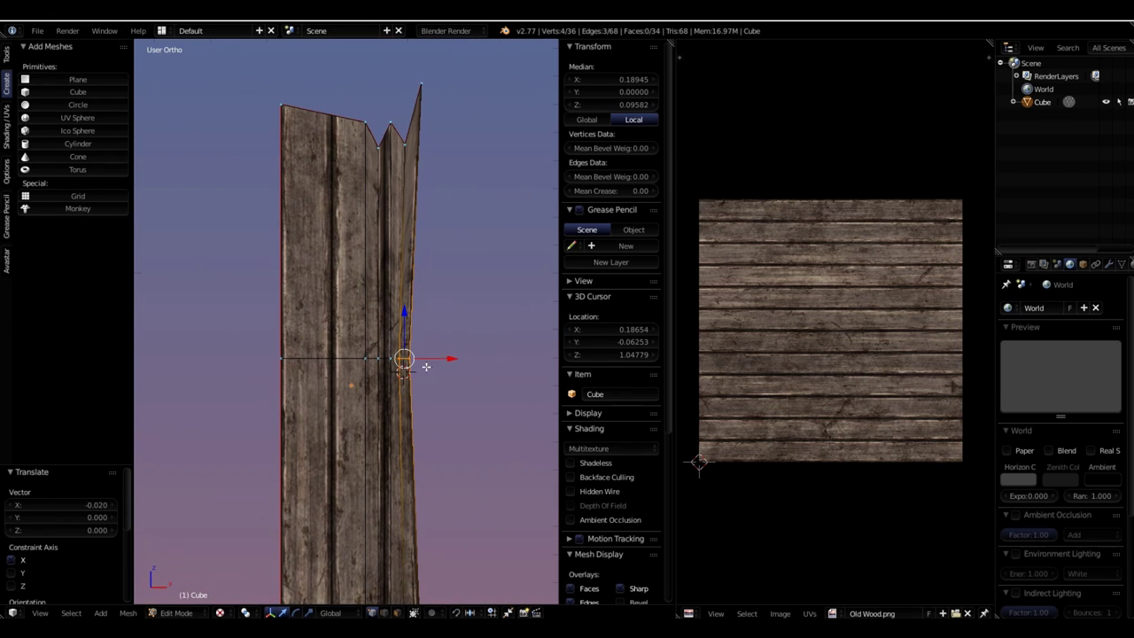
pyautogui.scroll(-2, 389, 372)
pyautogui.press('Tab')
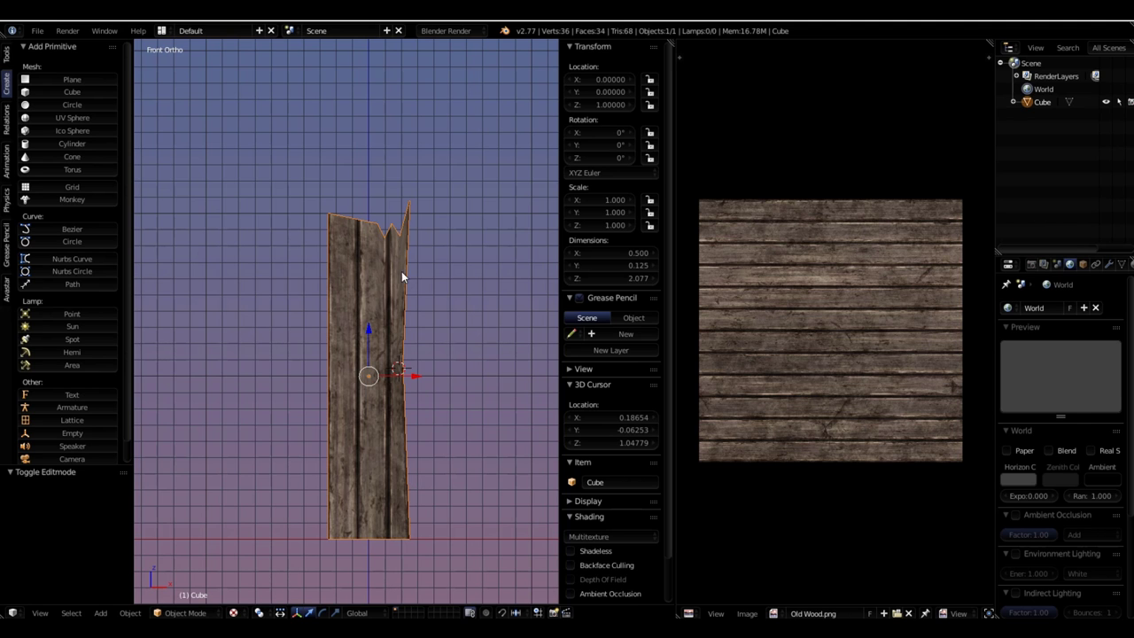
pyautogui.moveTo(387, 469); pyautogui.dragTo(296, 446, button='middle')
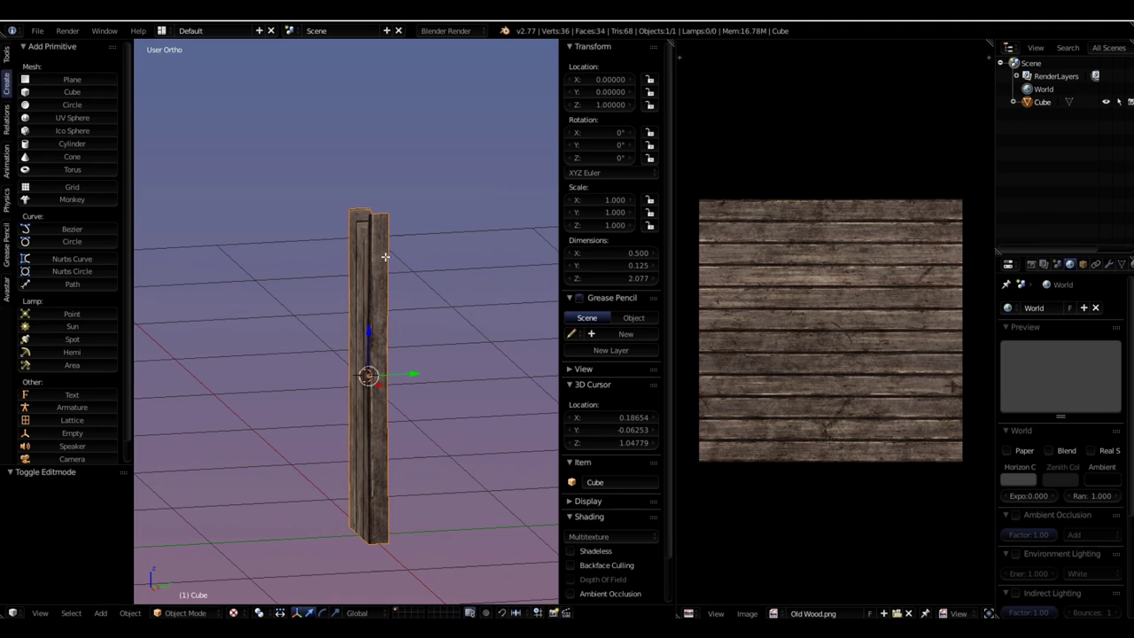
# Return to Edit Mode and add one centred lengthwise loop cut that splits the board's thickness in half
pyautogui.press('Tab')
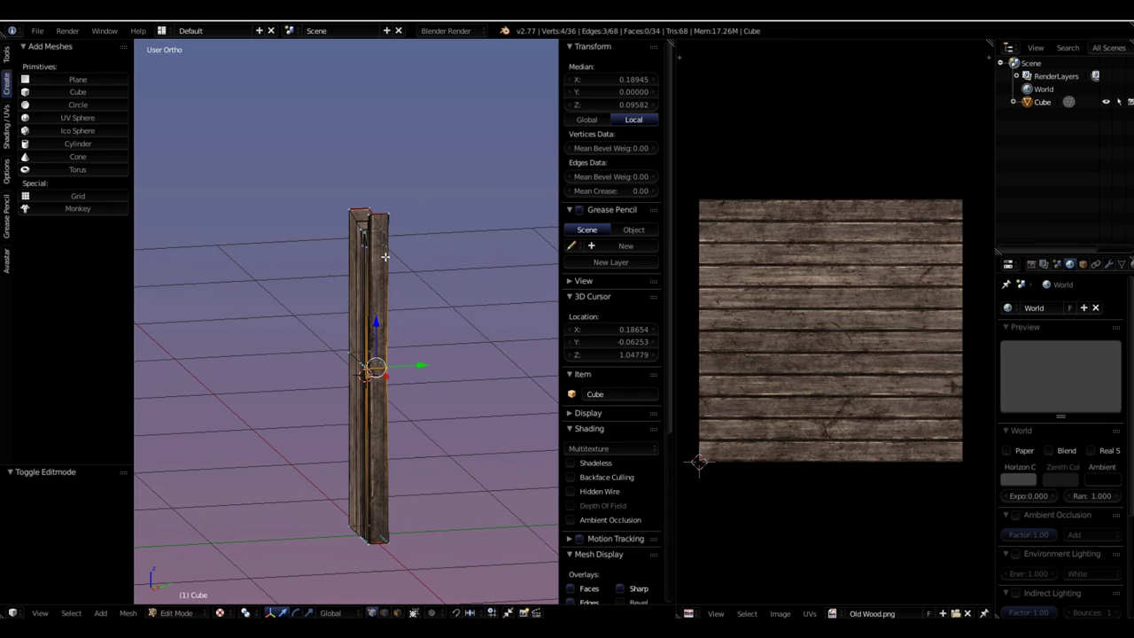
pyautogui.hotkey('ctrl', 'r')
pyautogui.click(381, 266)
pyautogui.rightClick(381, 267)
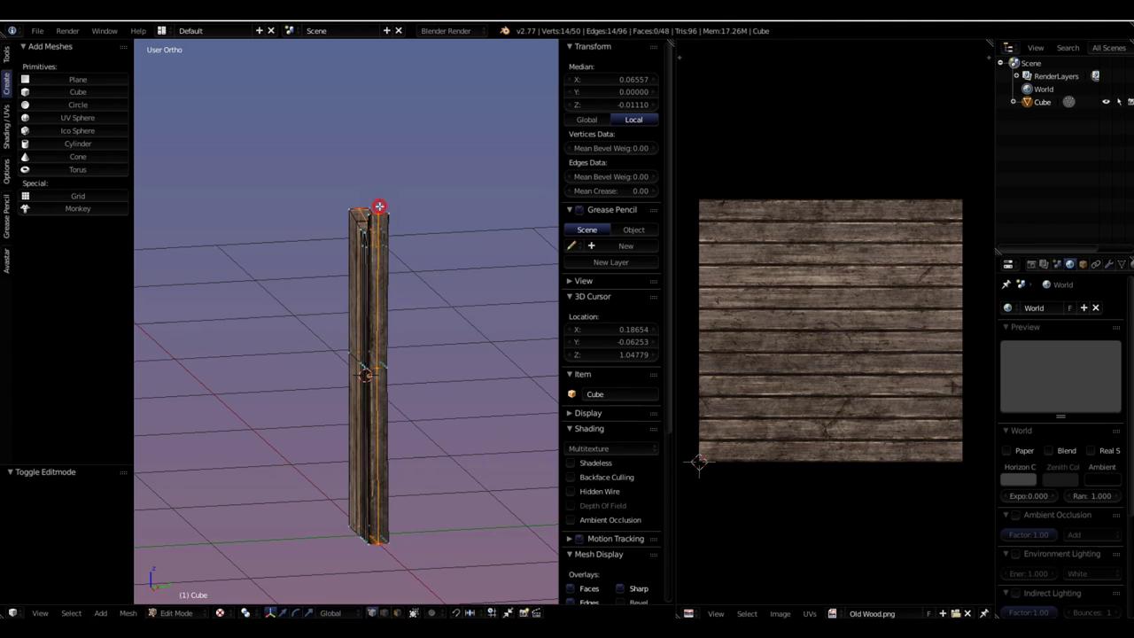
# In edge selection, select the two centre edges along the narrow side below the tall splinter and move them -0.025 along X
pyautogui.rightClick(371, 354)
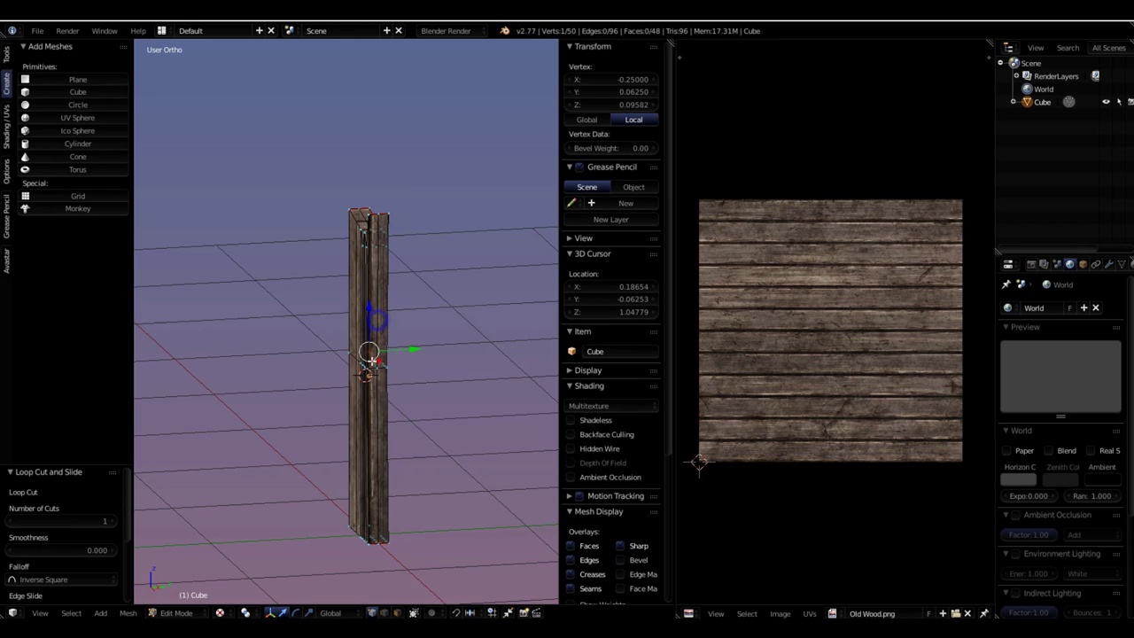
pyautogui.scroll(5, 381, 416)
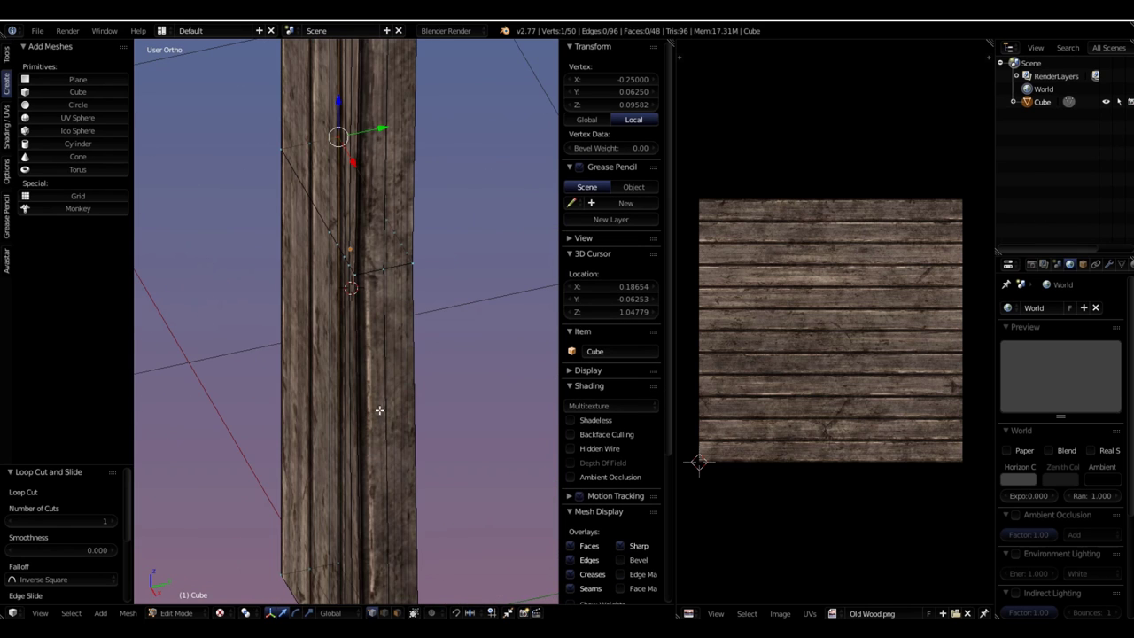
pyautogui.hotkey('ctrl', 'Tab')
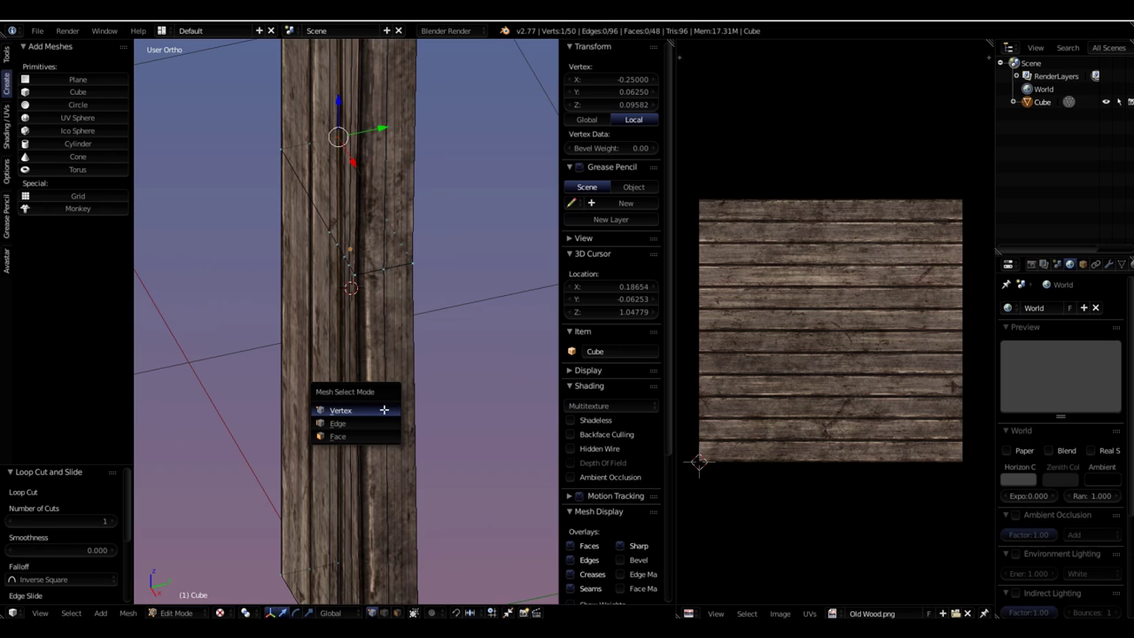
pyautogui.click(343, 423)
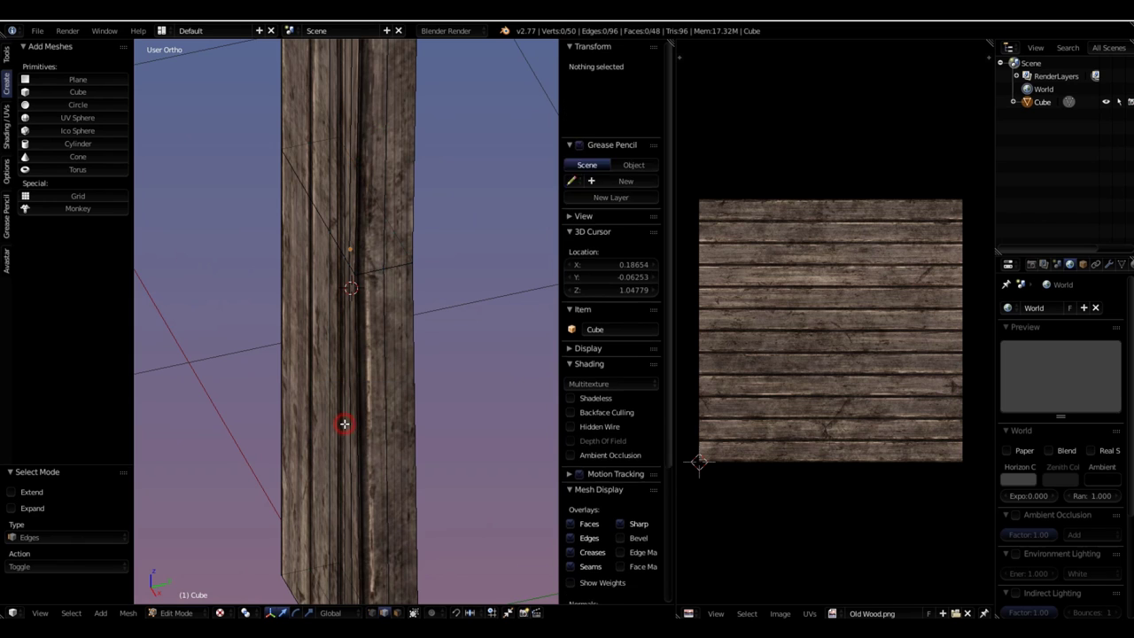
pyautogui.rightClick(389, 395)
pyautogui.rightClick(388, 395)
pyautogui.moveTo(388, 395); pyautogui.dragTo(406, 303, button='middle')
pyautogui.keyDown('shift'); pyautogui.rightClick(379, 230); pyautogui.keyUp('shift')
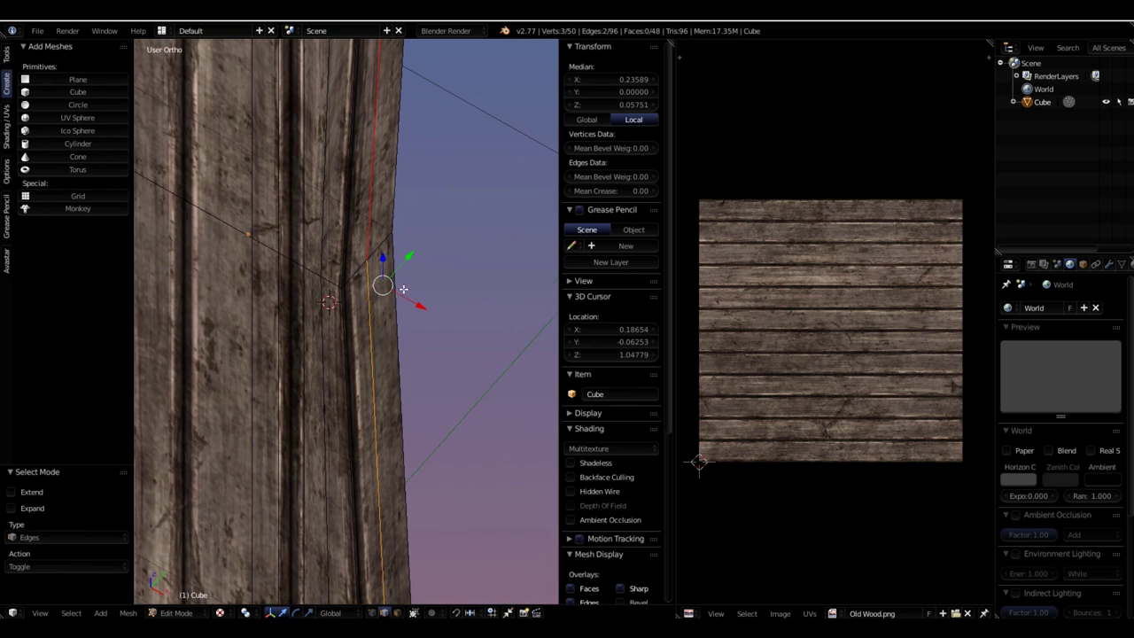
pyautogui.write('gx-0.025')
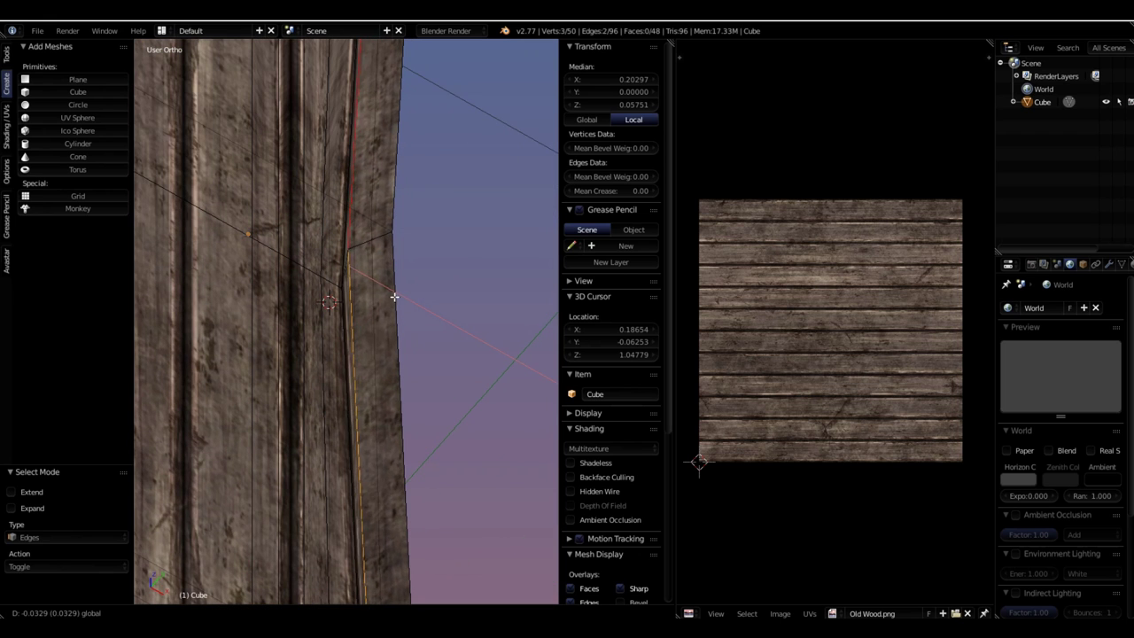
pyautogui.press('Return')
# Select the centre edge on top of the board's wide, gently sloped part and lower it about 0.057 along Z
pyautogui.scroll(-3, 408, 347)
pyautogui.moveTo(408, 347); pyautogui.dragTo(425, 290, button='middle')
pyautogui.rightClick(278, 106)
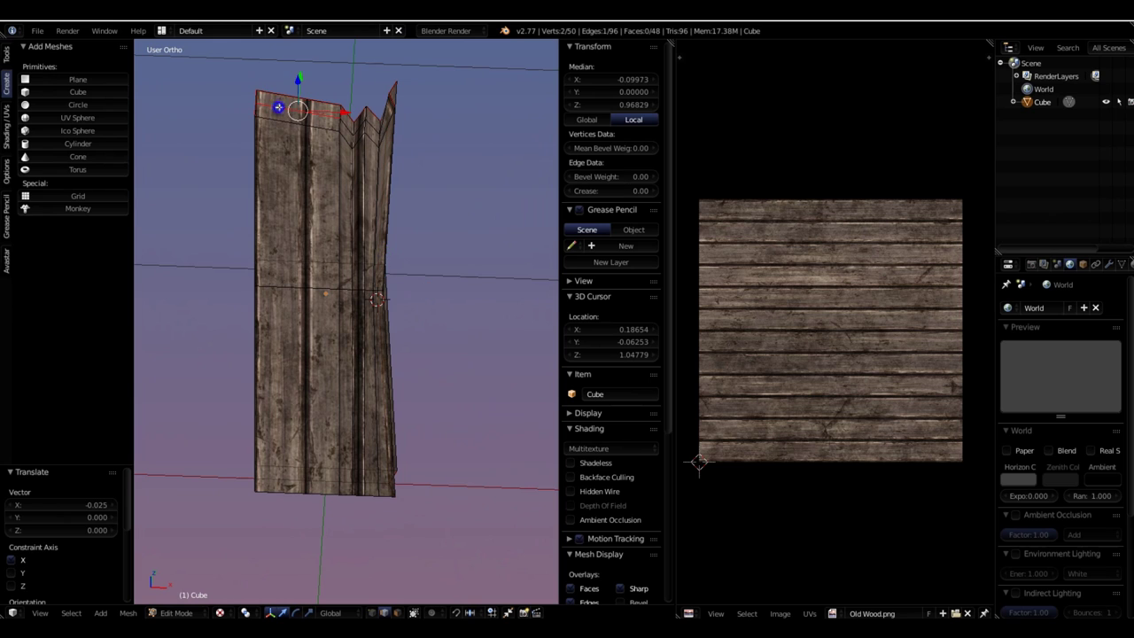
pyautogui.moveTo(336, 131); pyautogui.dragTo(374, 110, button='middle')
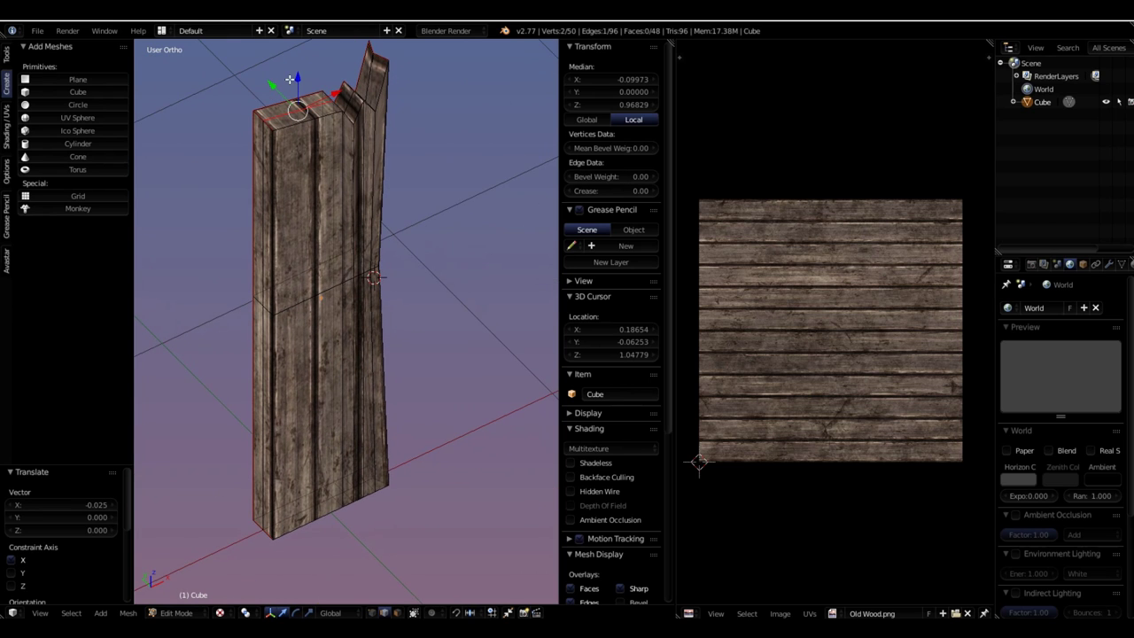
pyautogui.press('g')
pyautogui.press('z')
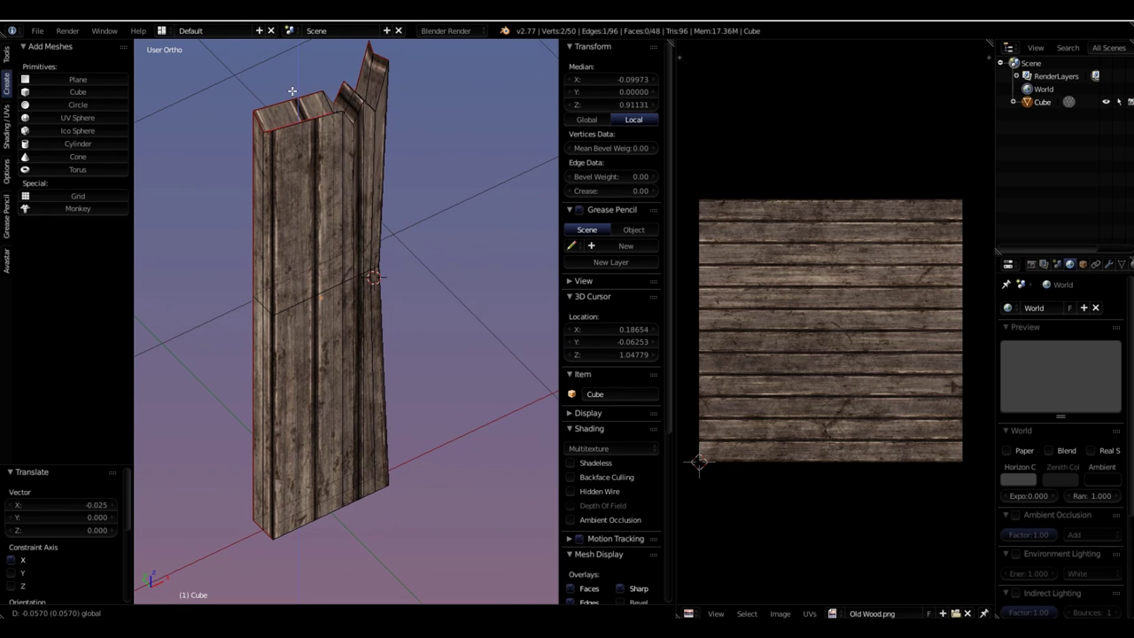
pyautogui.click(293, 90)
# Examine the reshaped board from the front, close up at its broken end, and from the narrow side
pyautogui.moveTo(293, 90); pyautogui.dragTo(301, 412, button='middle')
pyautogui.scroll(-3, 292, 203)
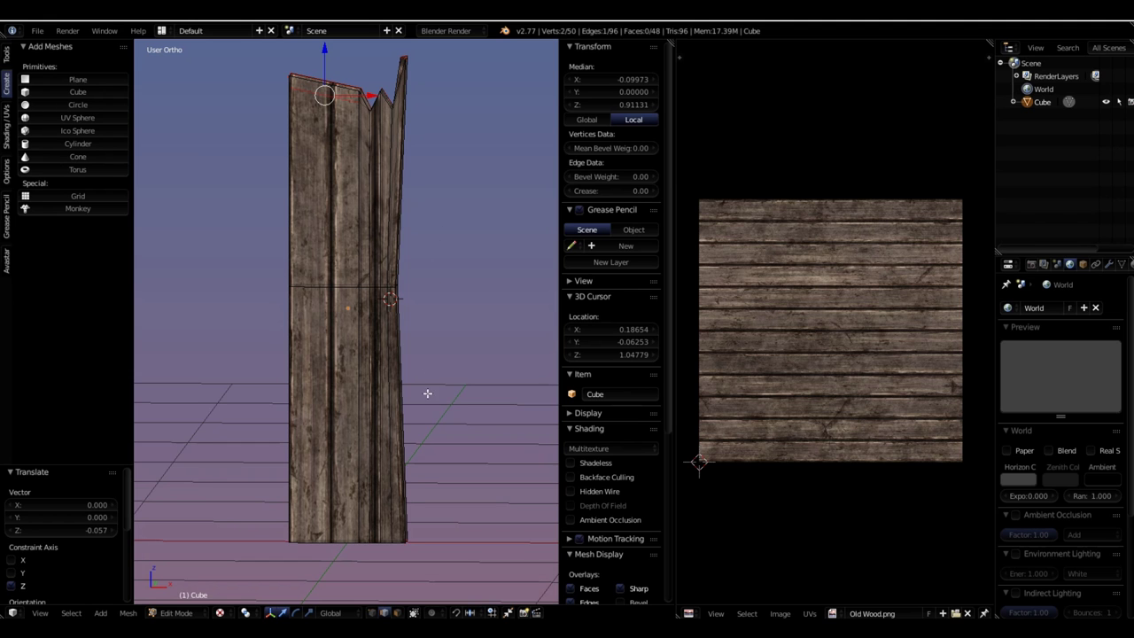
pyautogui.moveTo(428, 392); pyautogui.dragTo(407, 336, button='middle')
pyautogui.scroll(3, 385, 283)
pyautogui.moveTo(386, 285); pyautogui.dragTo(453, 284, button='middle')
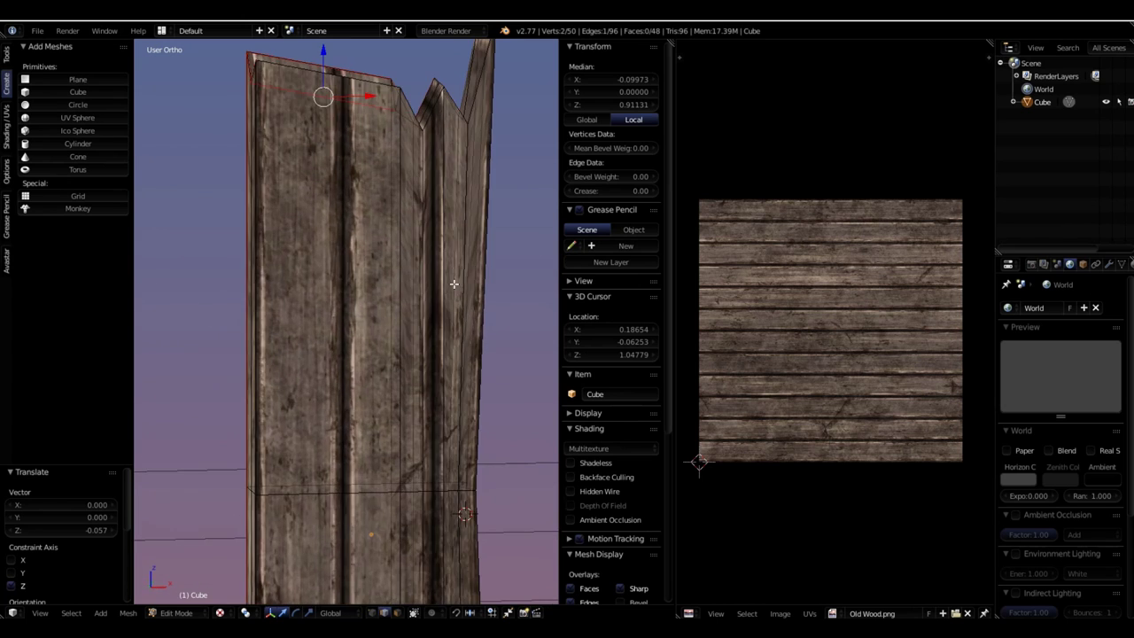
pyautogui.scroll(-4, 453, 284)
pyautogui.moveTo(449, 425); pyautogui.dragTo(335, 461, button='middle')
pyautogui.scroll(2, 335, 460)
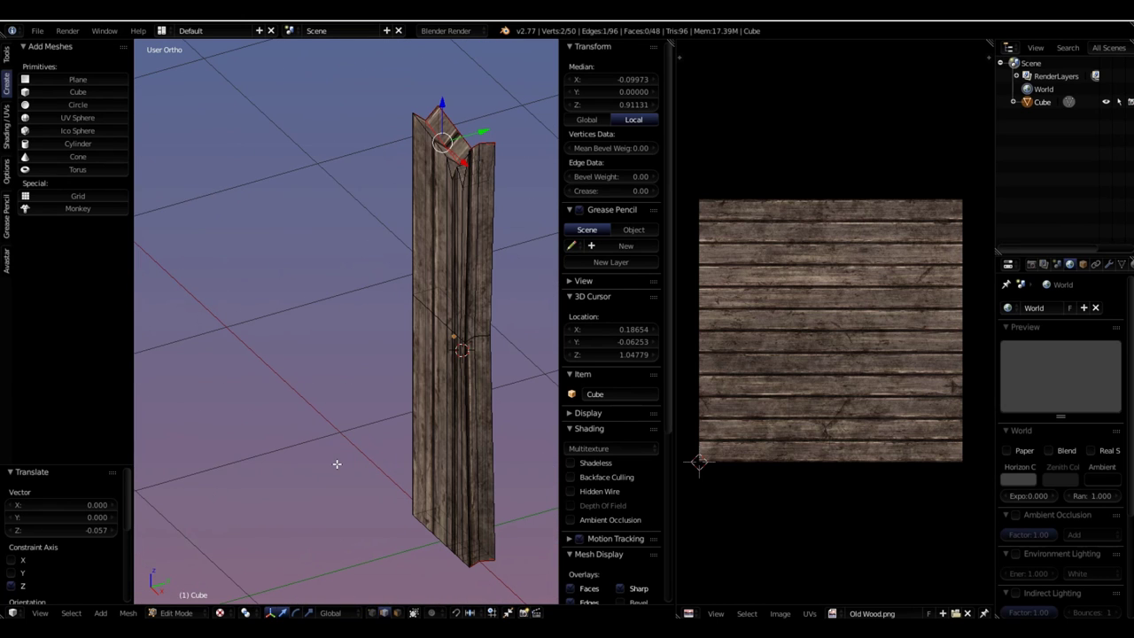